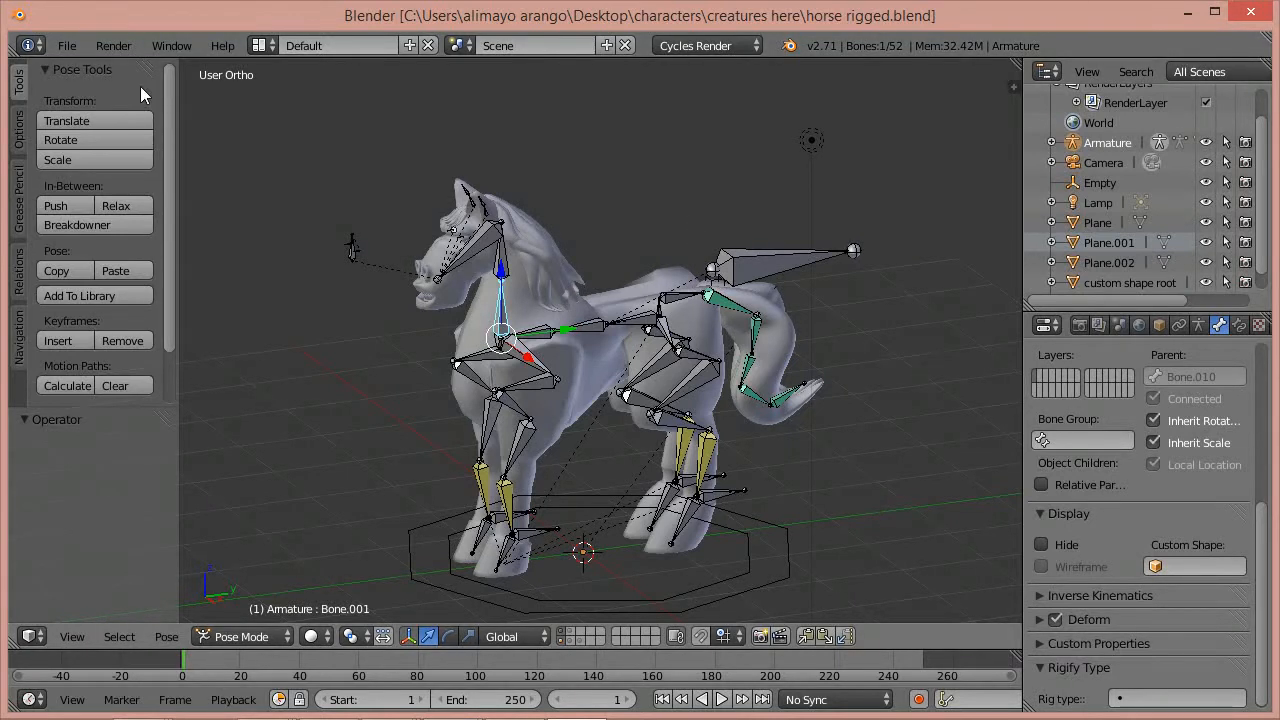
- Check the mouse selection setting in the input section of the user preferences, and close the preferences
left_click(70, 48)
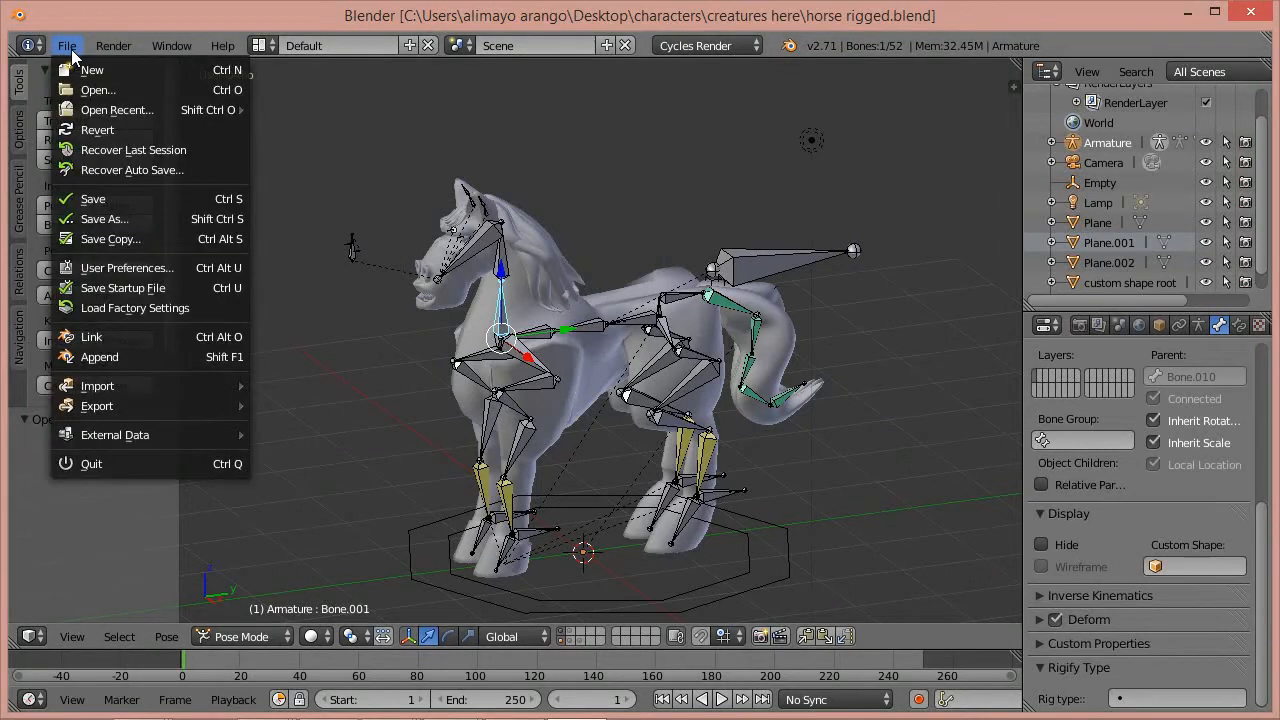
left_click(160, 267)
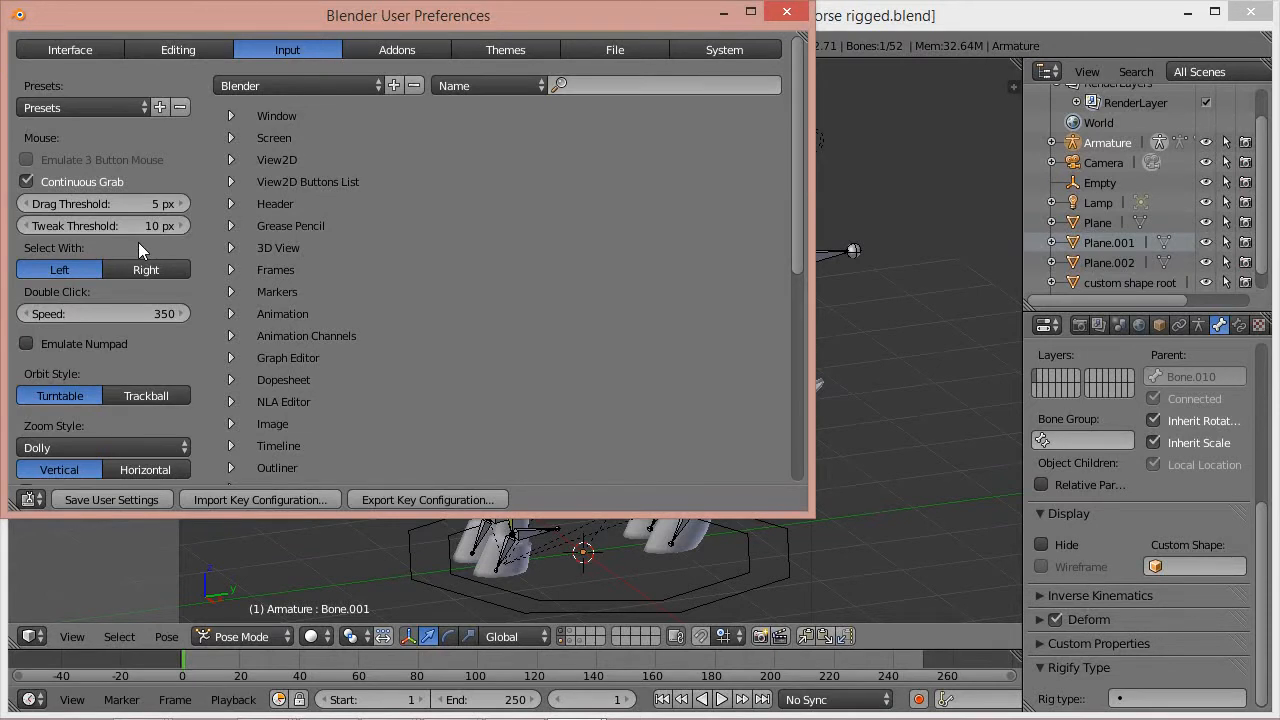
left_click(787, 12)
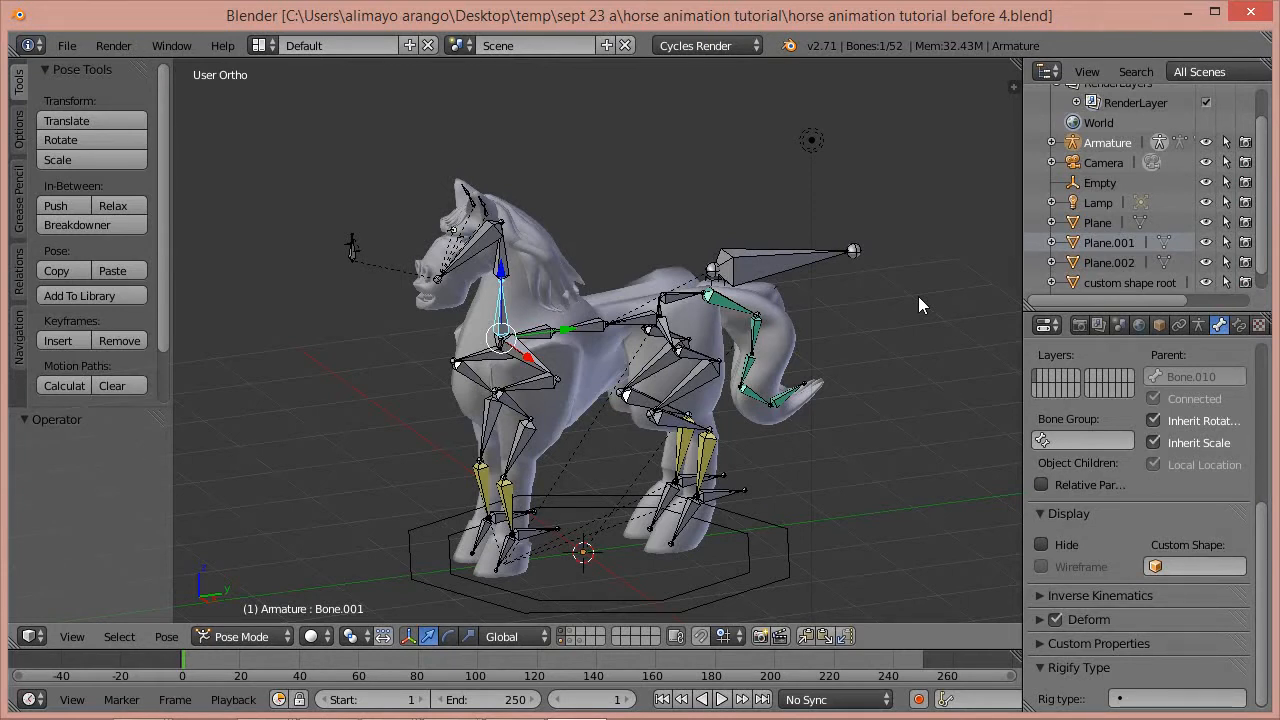
- Switch to the Animation screen layout and show the whole horse in left orthographic view
left_click(272, 47)
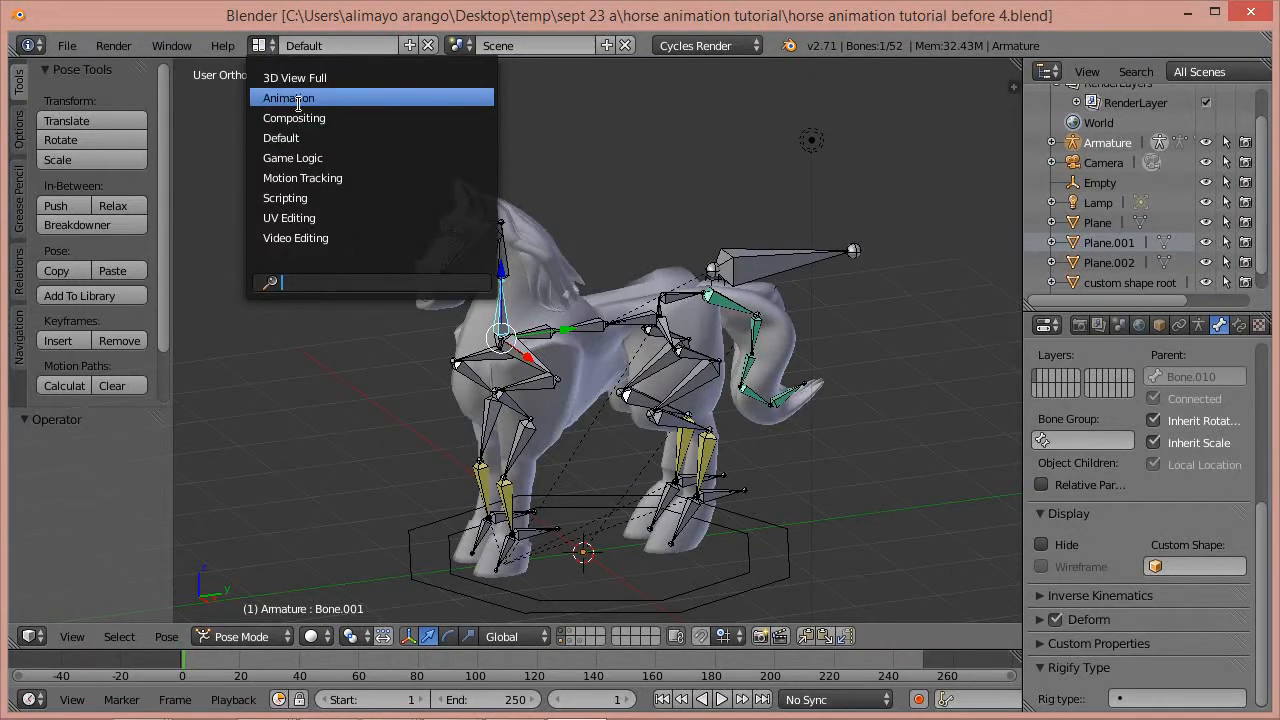
left_click(334, 97)
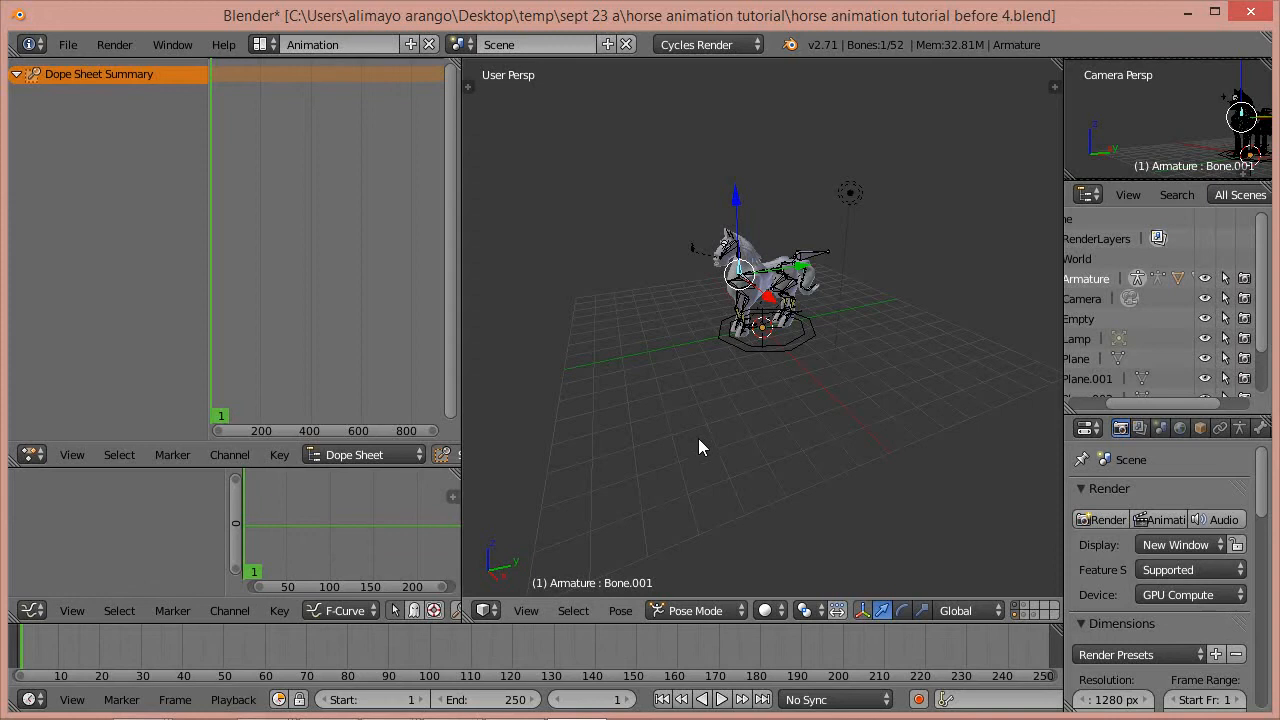
scroll(723, 420, "up", 6)
scroll(723, 412, "down", 3)
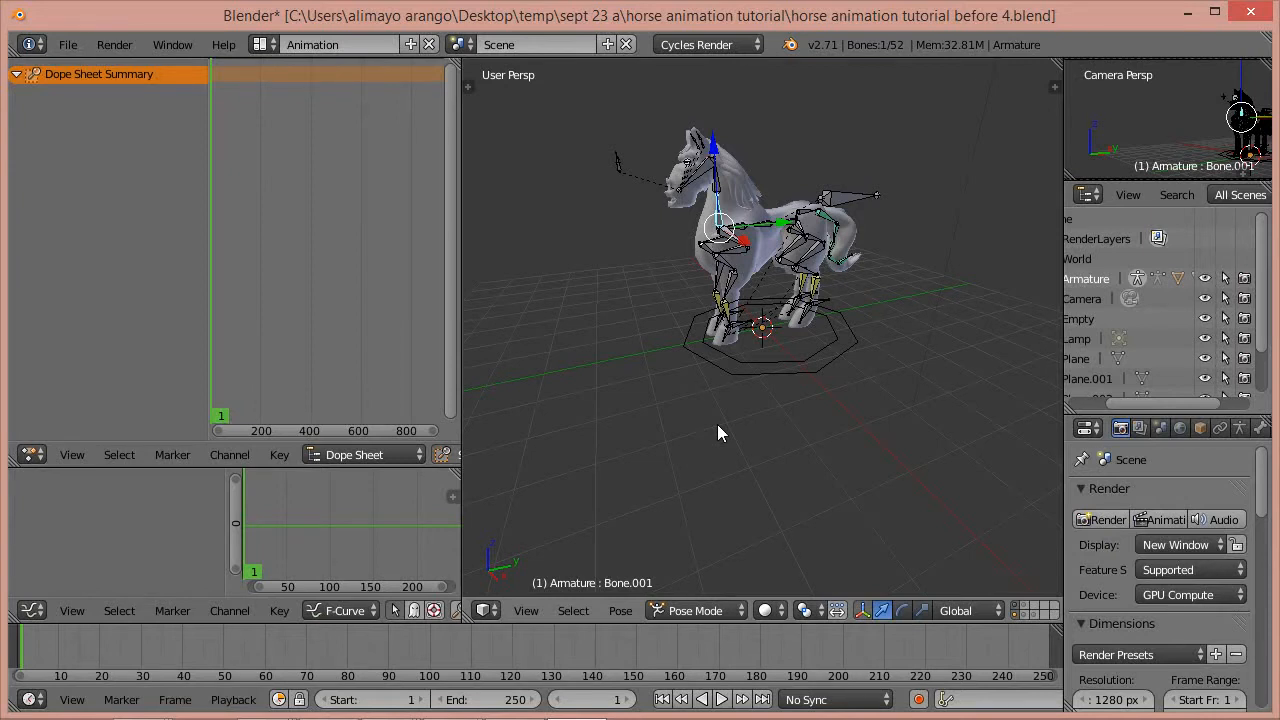
key("ctrl+KP_3")
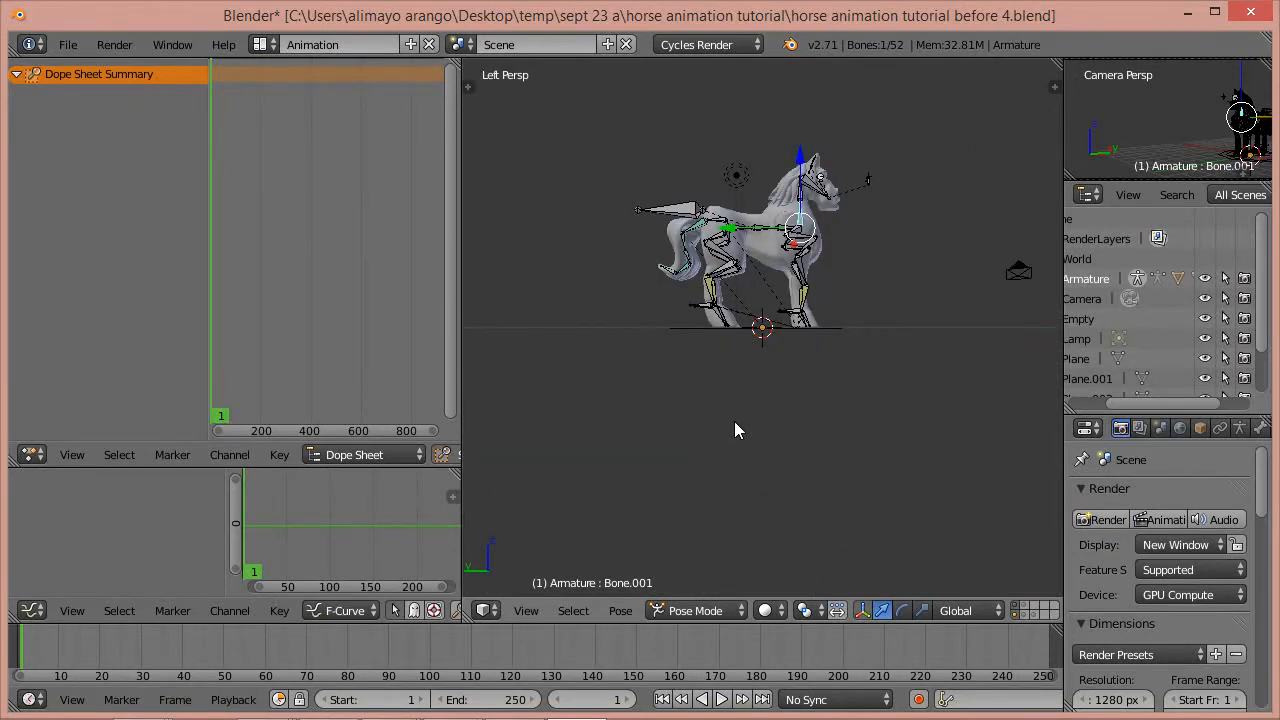
key("KP_5")
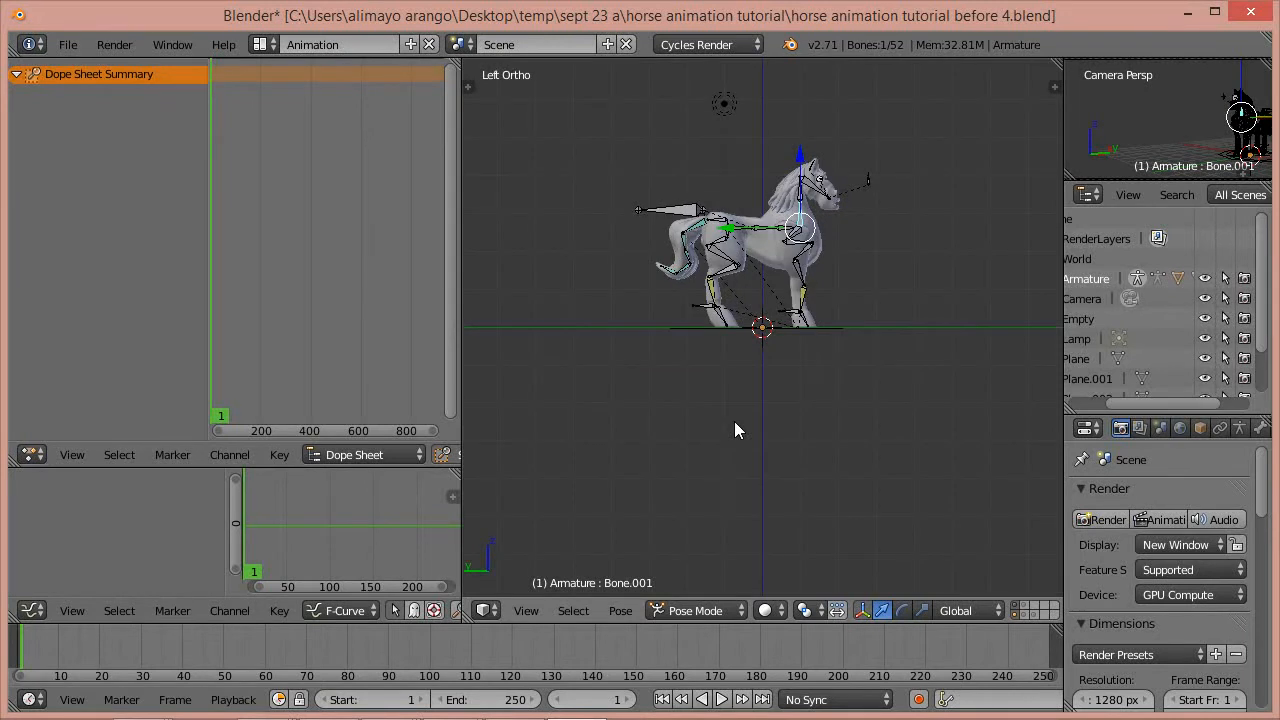
middle_click_drag(801, 298, 813, 430, "shift")
scroll(815, 426, "up", 2)
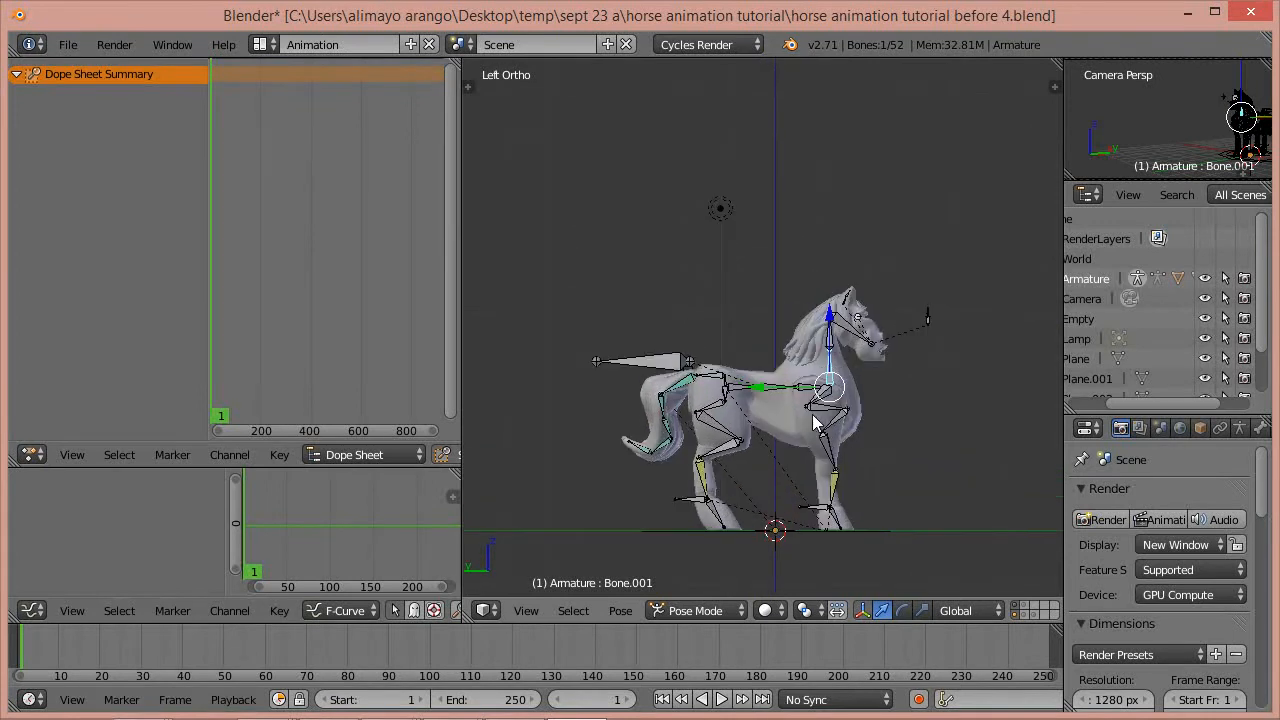
middle_click_drag(837, 480, 837, 363, "shift")
scroll(838, 355, "up", 2)
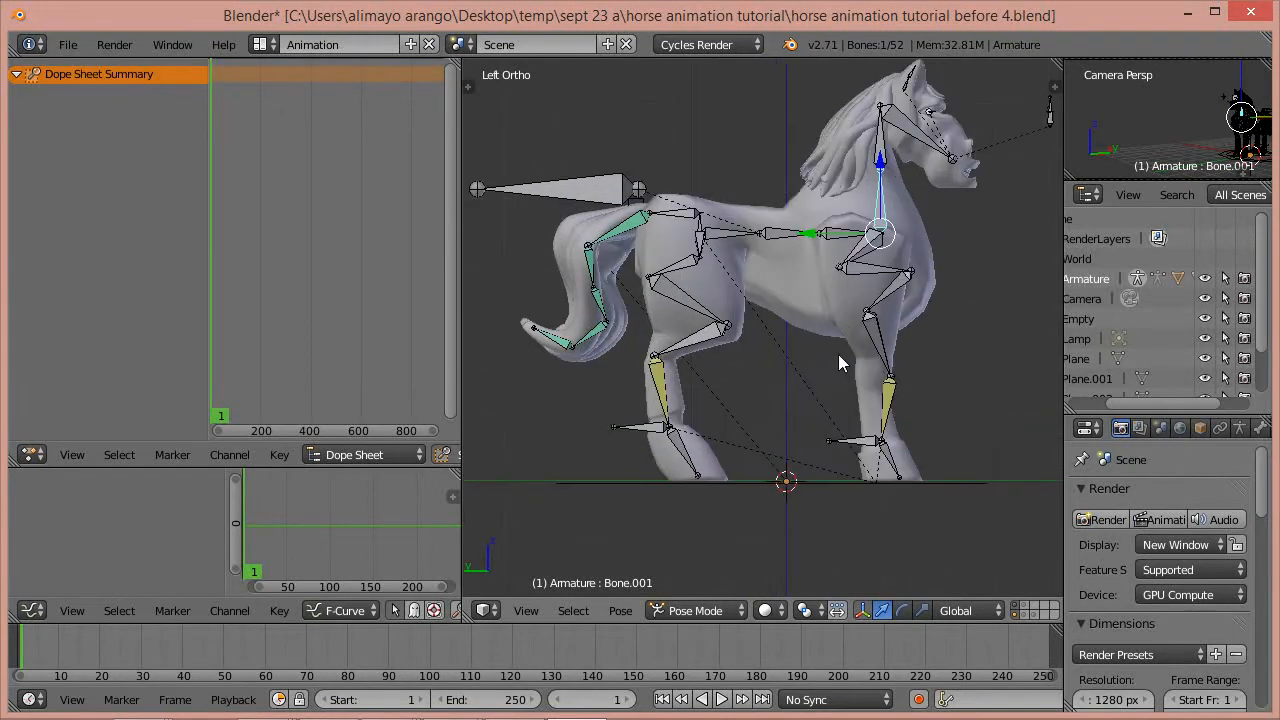
scroll(838, 366, "down", 1)
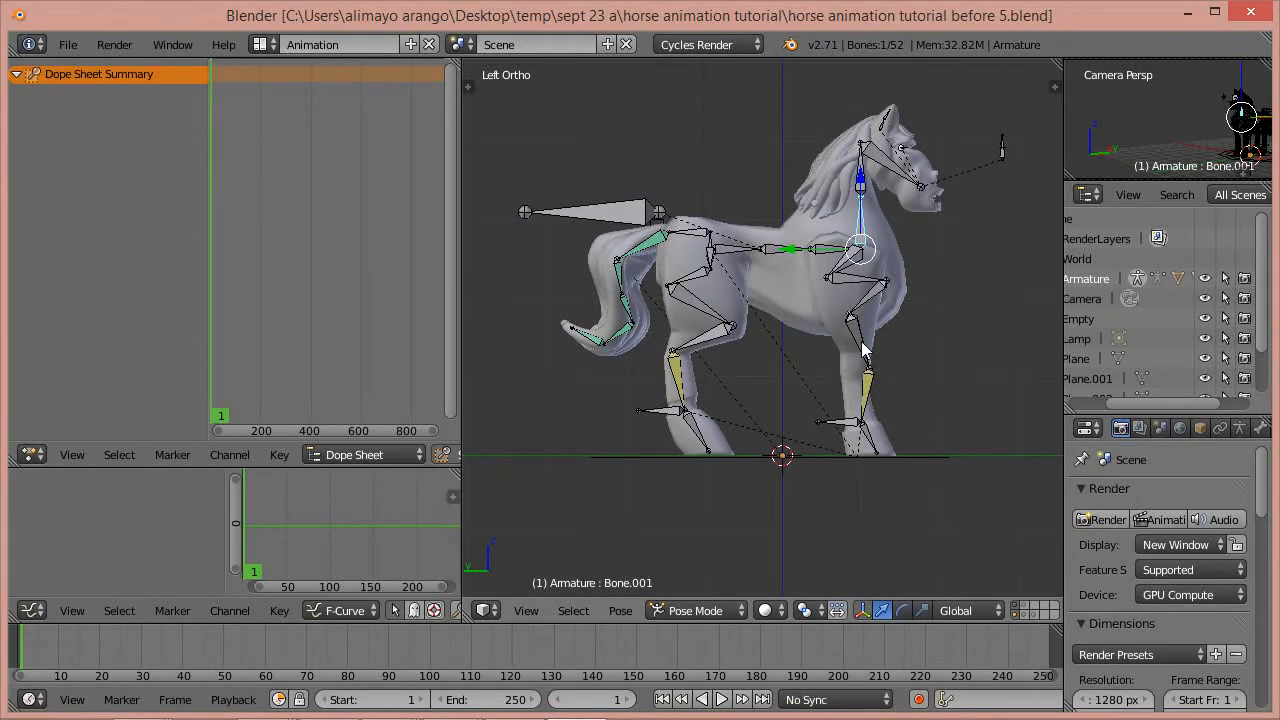
- Move the right hind hoof's control bone forward about 0.6 along global Y and raise it slightly along Z
middle_click_drag(795, 365, 784, 417)
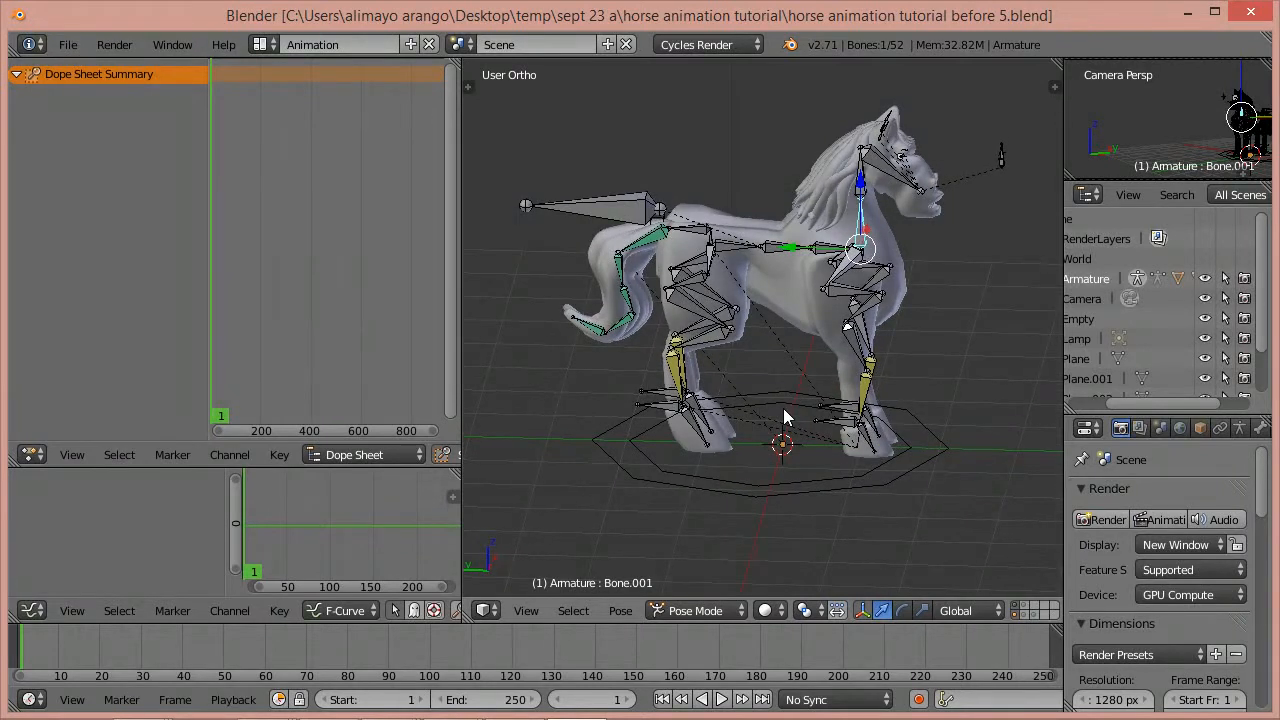
right_click(660, 400)
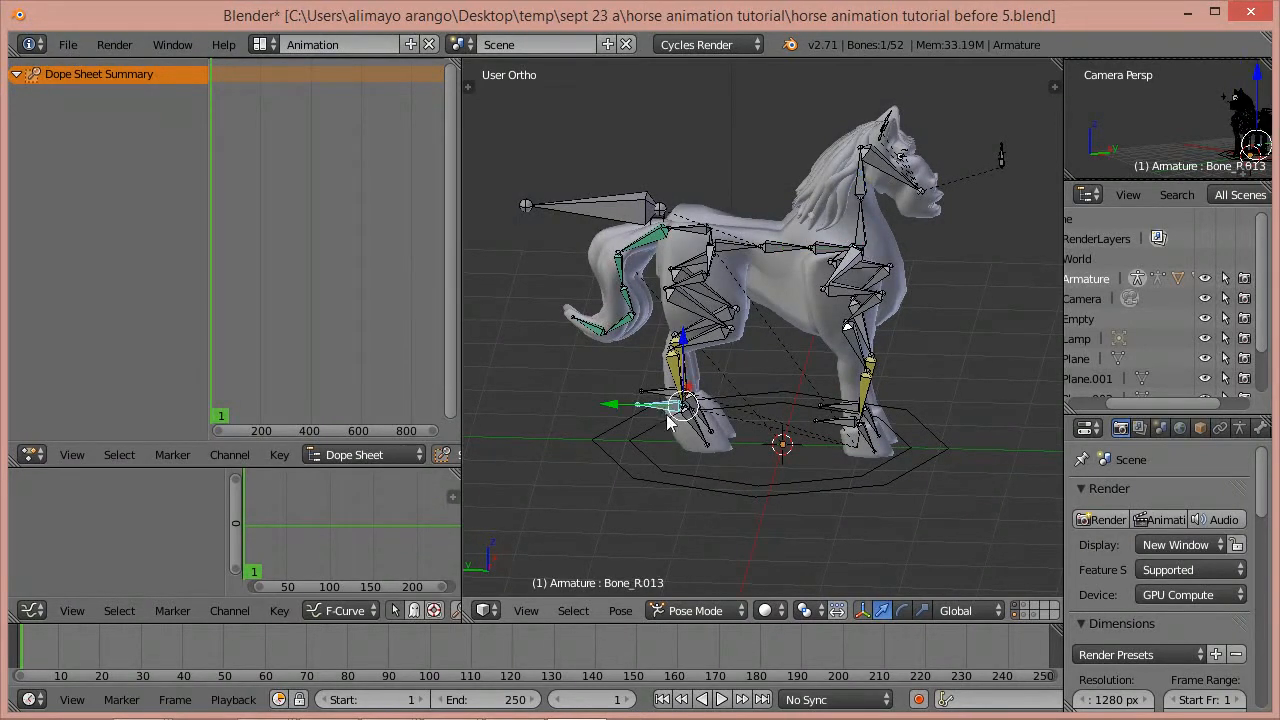
key("g")
key("y")
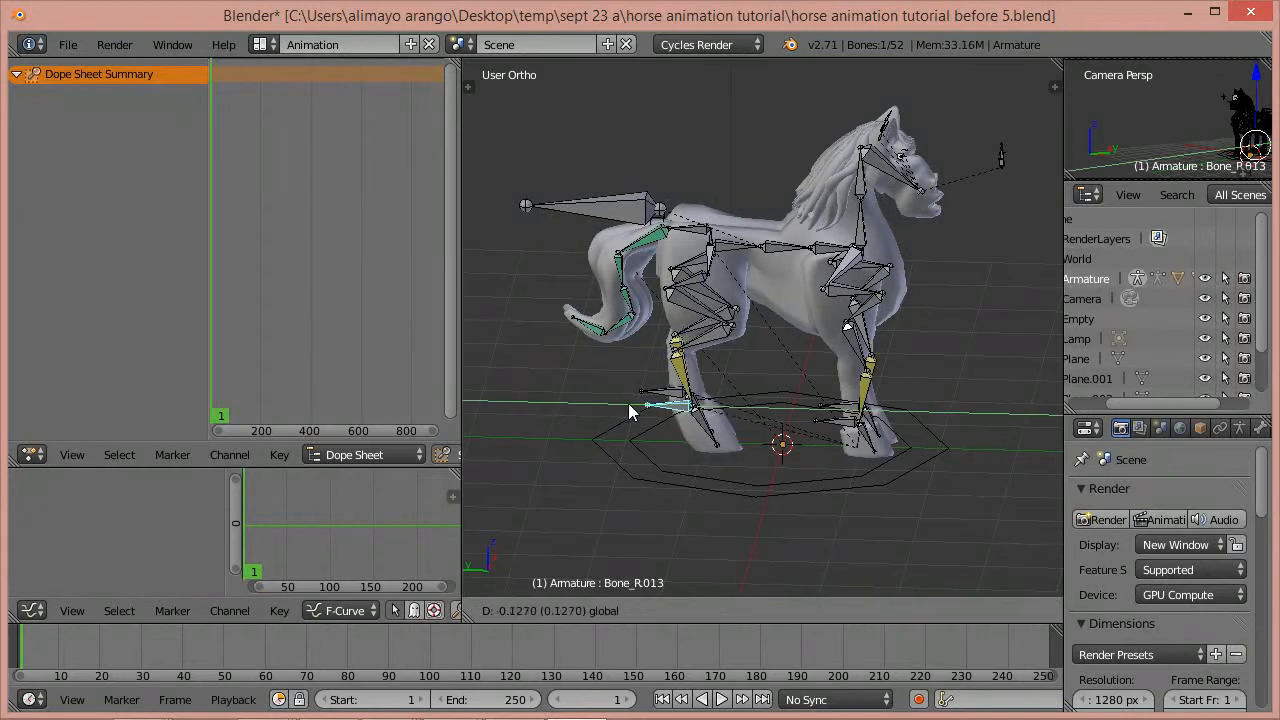
left_click(658, 410)
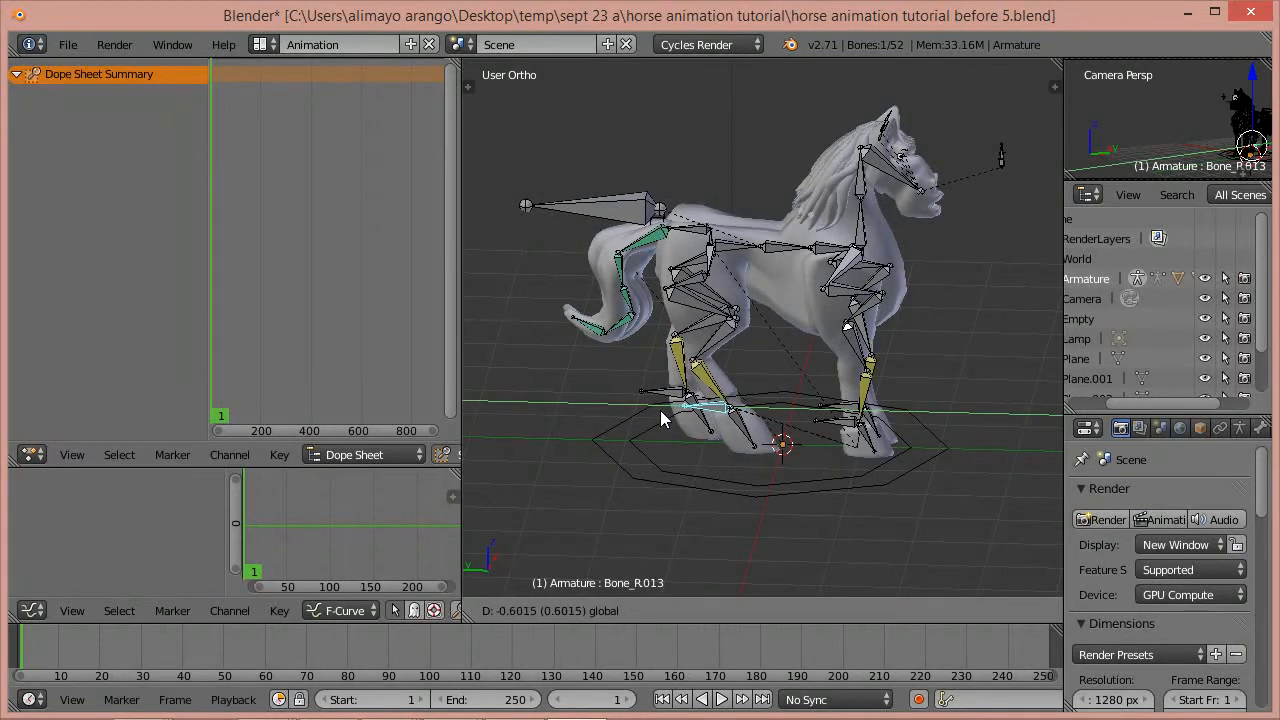
key("g")
key("z")
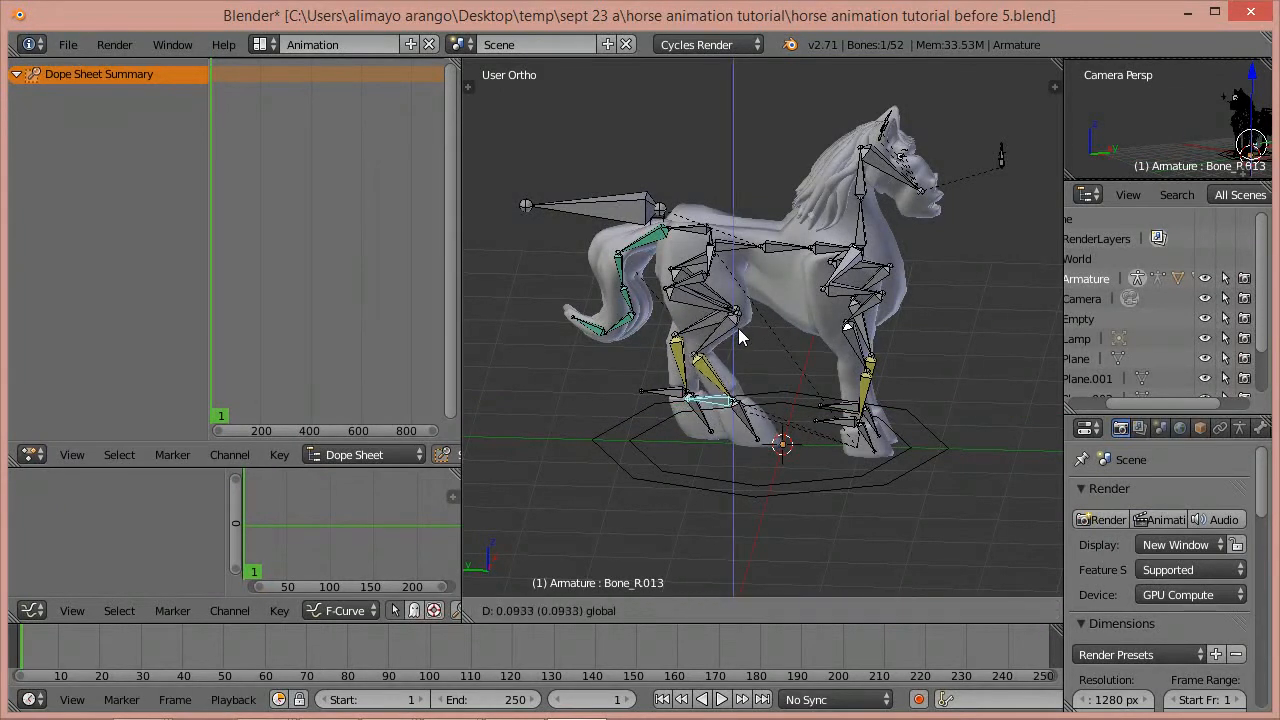
left_click(738, 322)
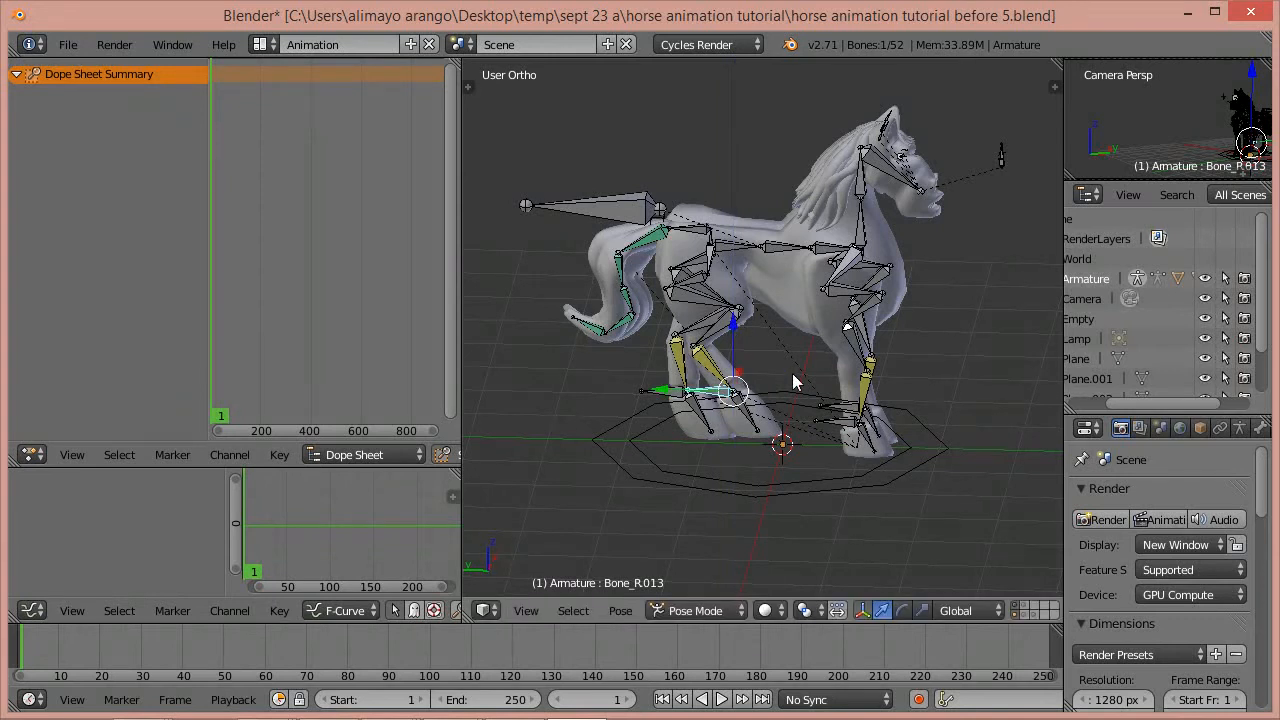
- Move the right front hoof's control bone backward along global Y and raise it about 0.25 along Z
right_click(840, 425)
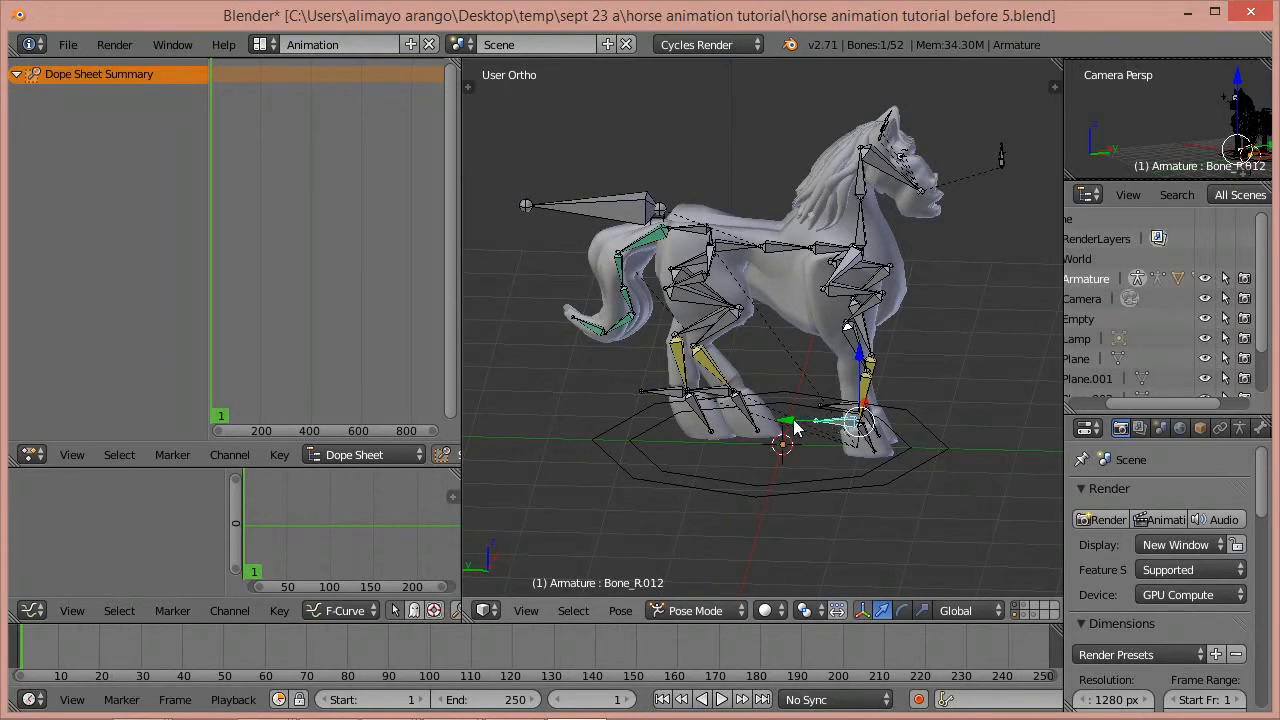
key("g")
key("y")
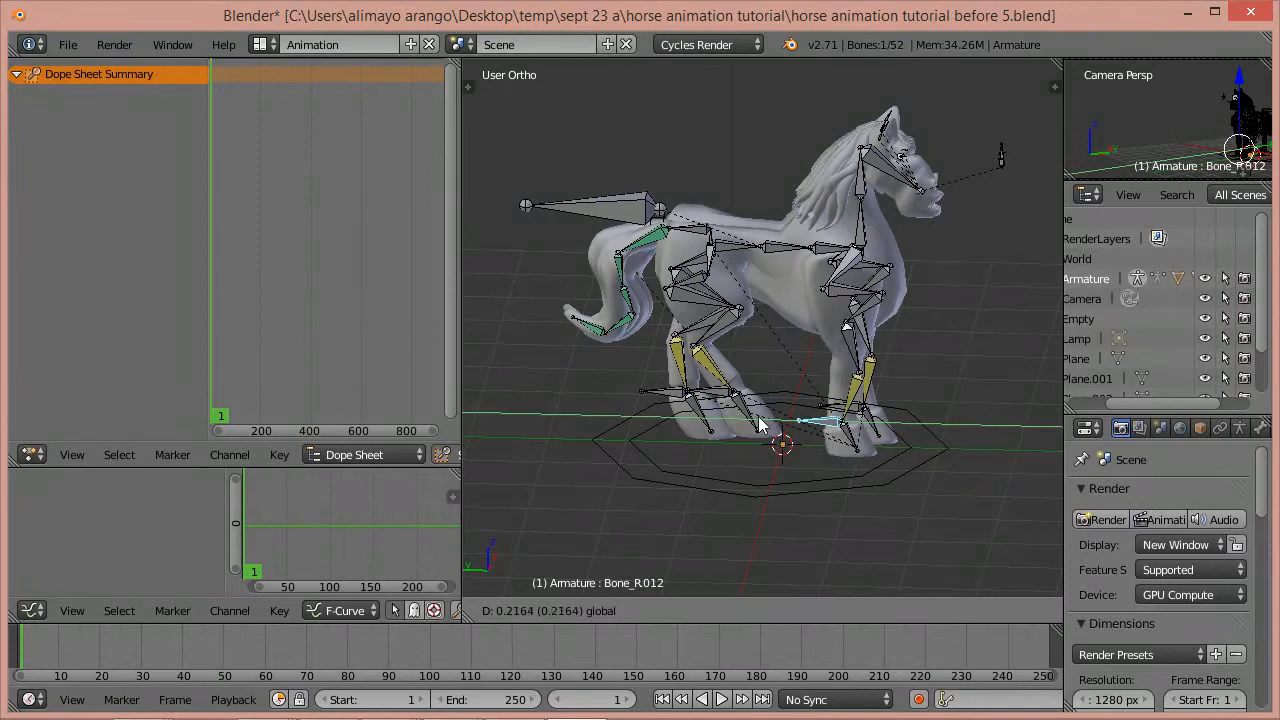
left_click(792, 385)
key("g")
key("z")
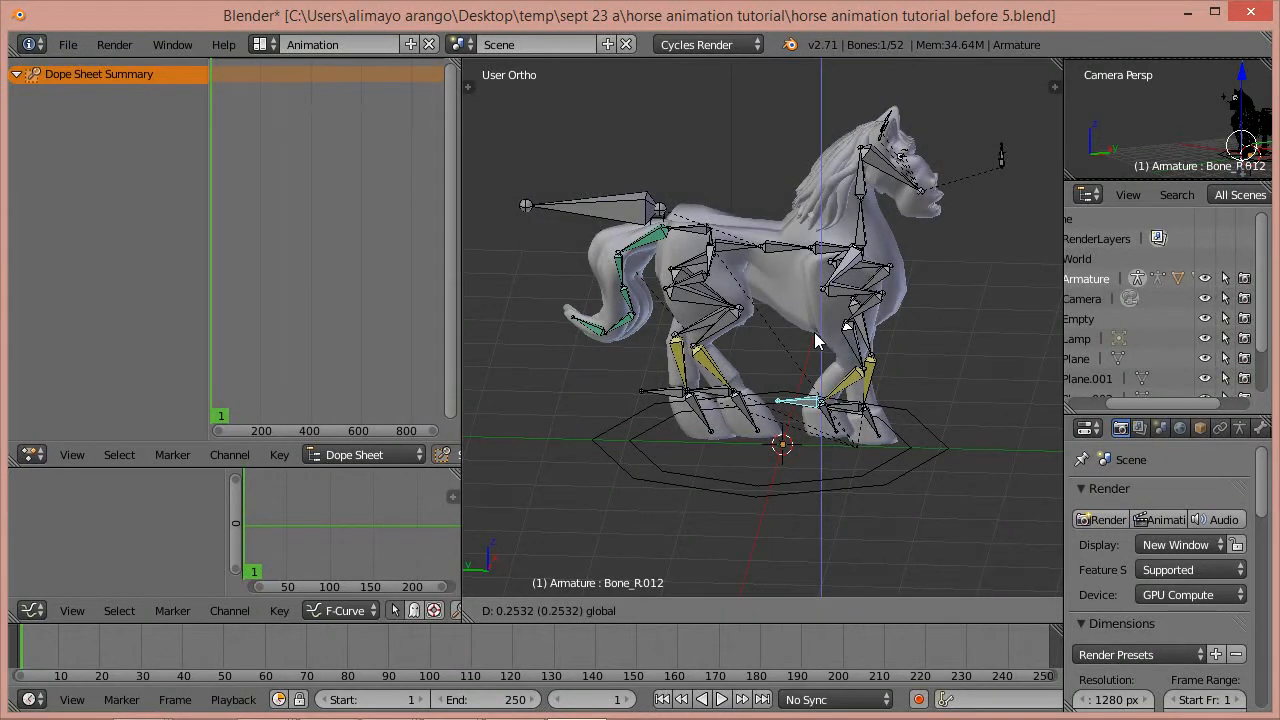
left_click(815, 341)
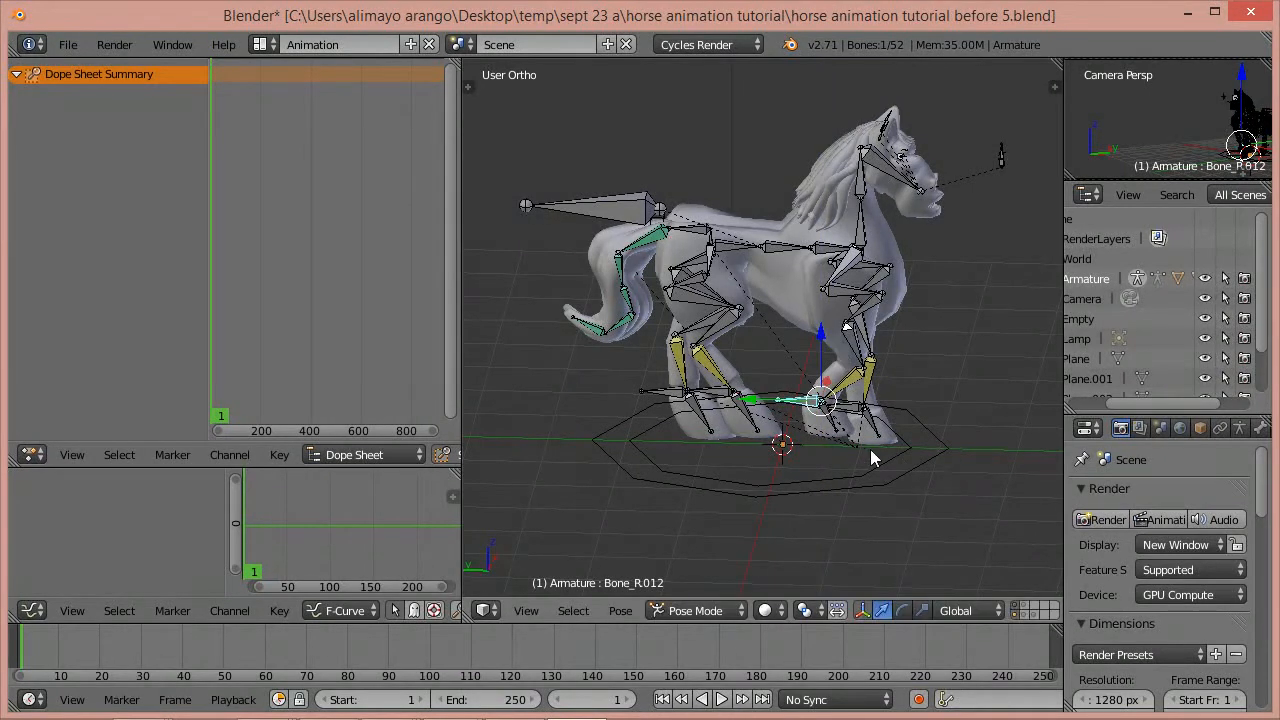
- Rotate the right front hoof's control bone around global X so the raised hoof folds backward
middle_click_drag(889, 486, 926, 420)
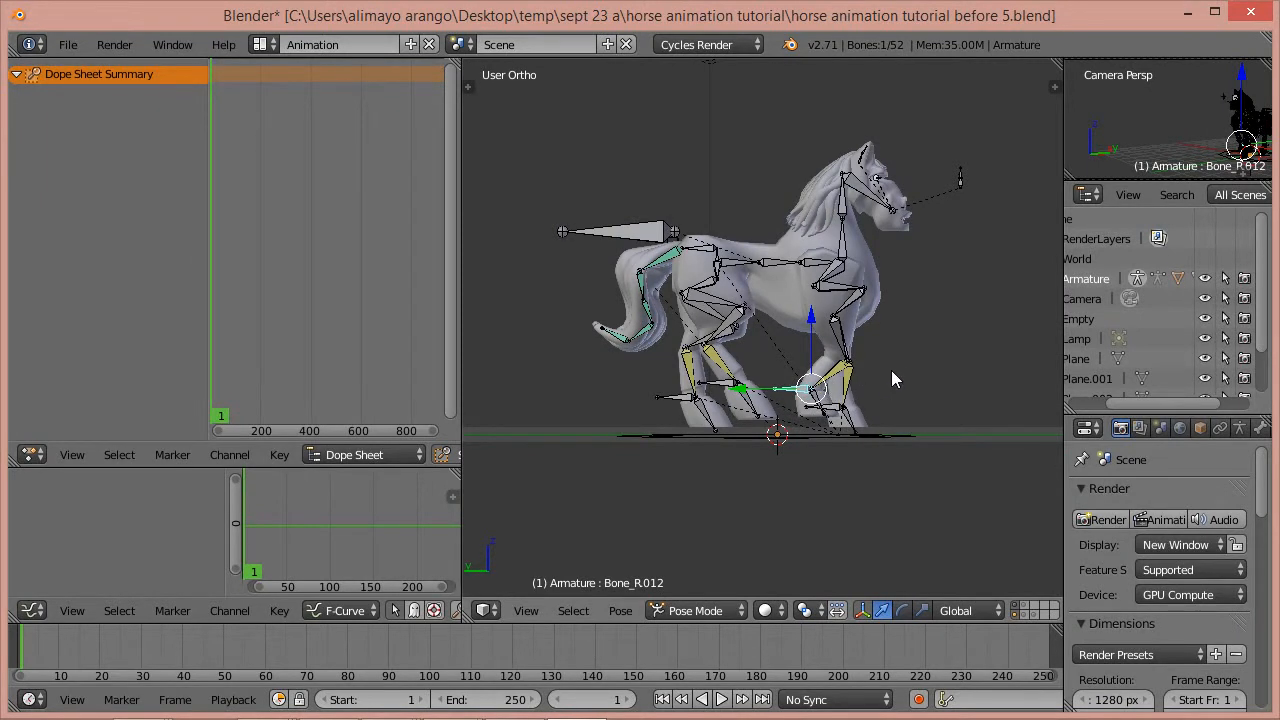
key("x")
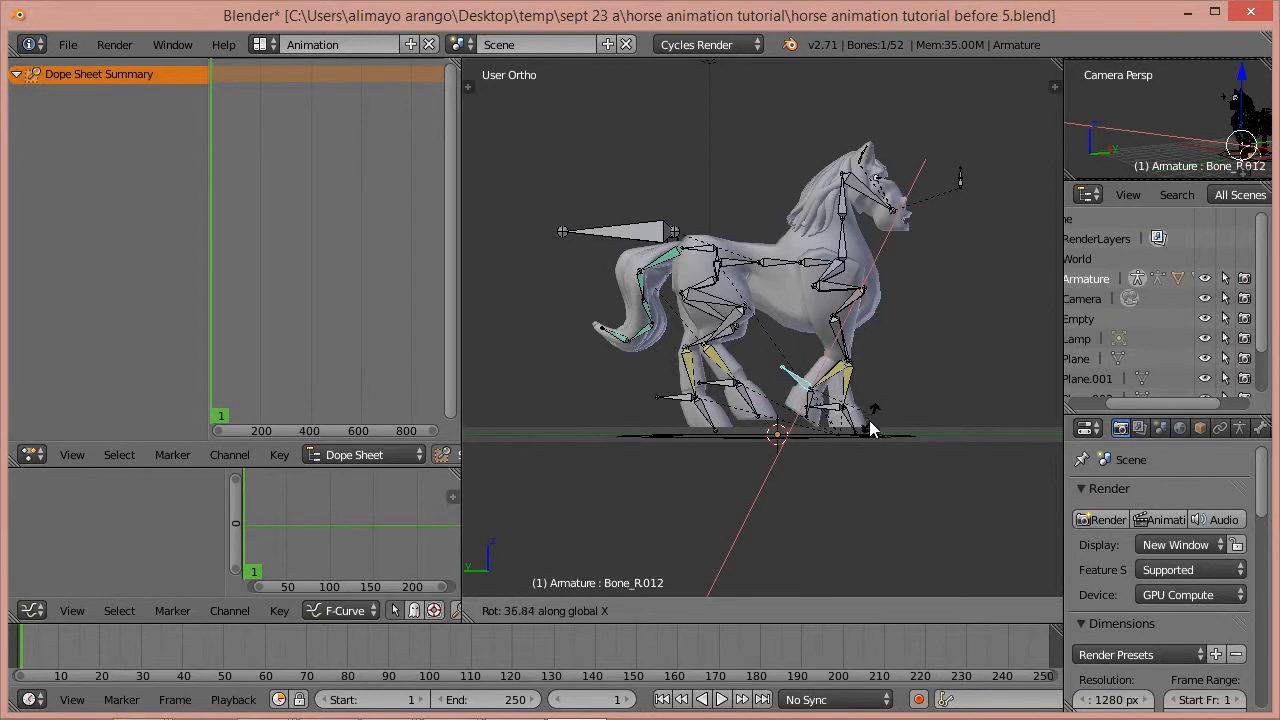
left_click(833, 436)
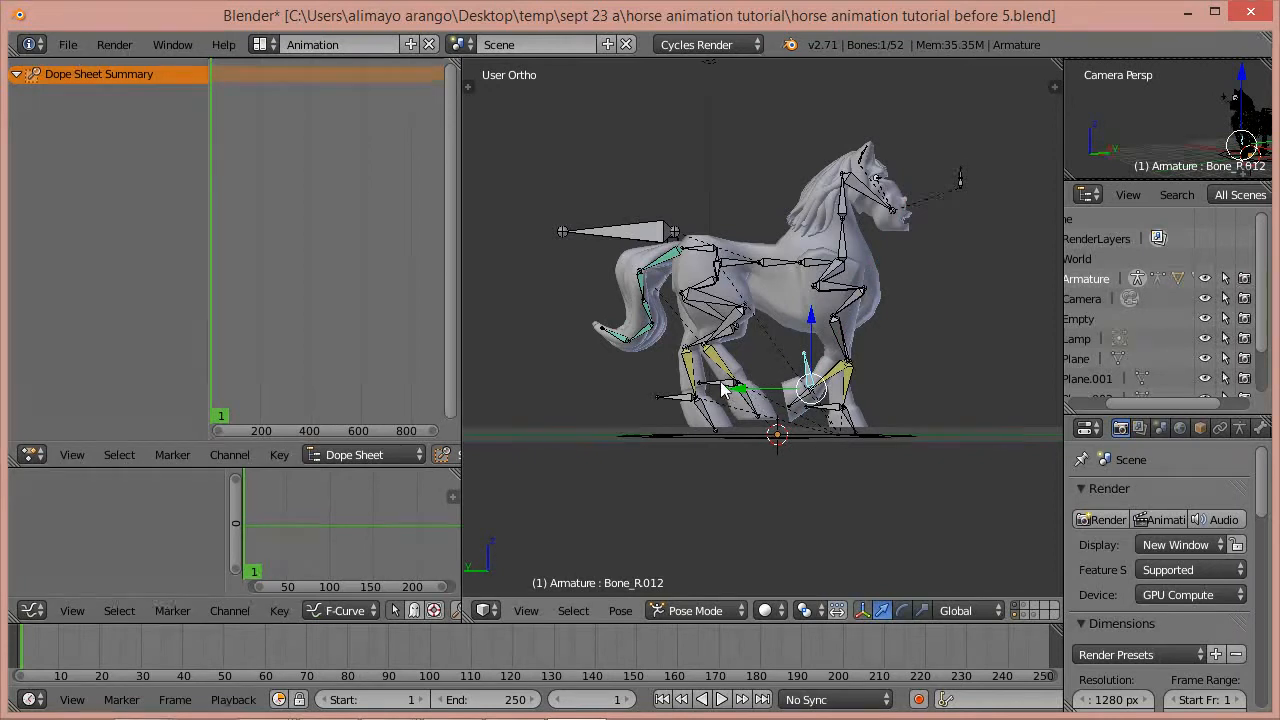
- Rotate the right hind hoof's control bone around global X so the hoof tip tilts backward
scroll(713, 390, "up", 3)
scroll(713, 385, "up", 1)
right_click(677, 443)
key("r")
key("x")
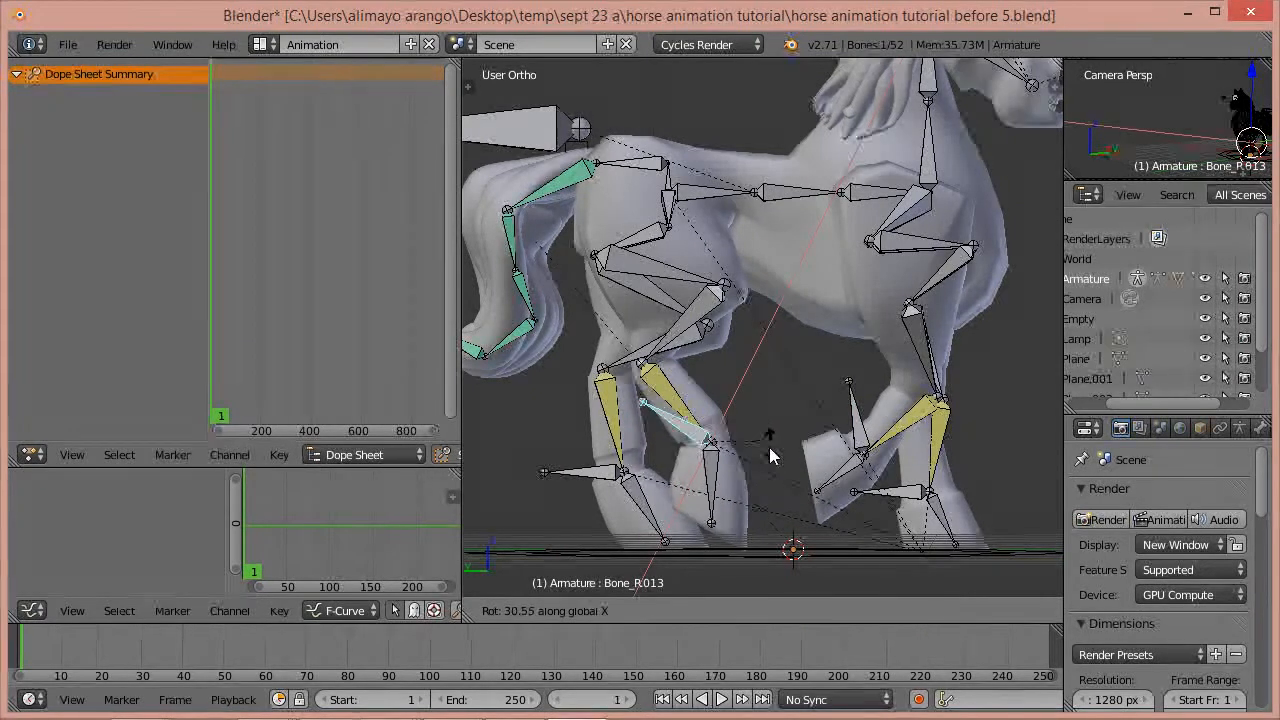
left_click(760, 461)
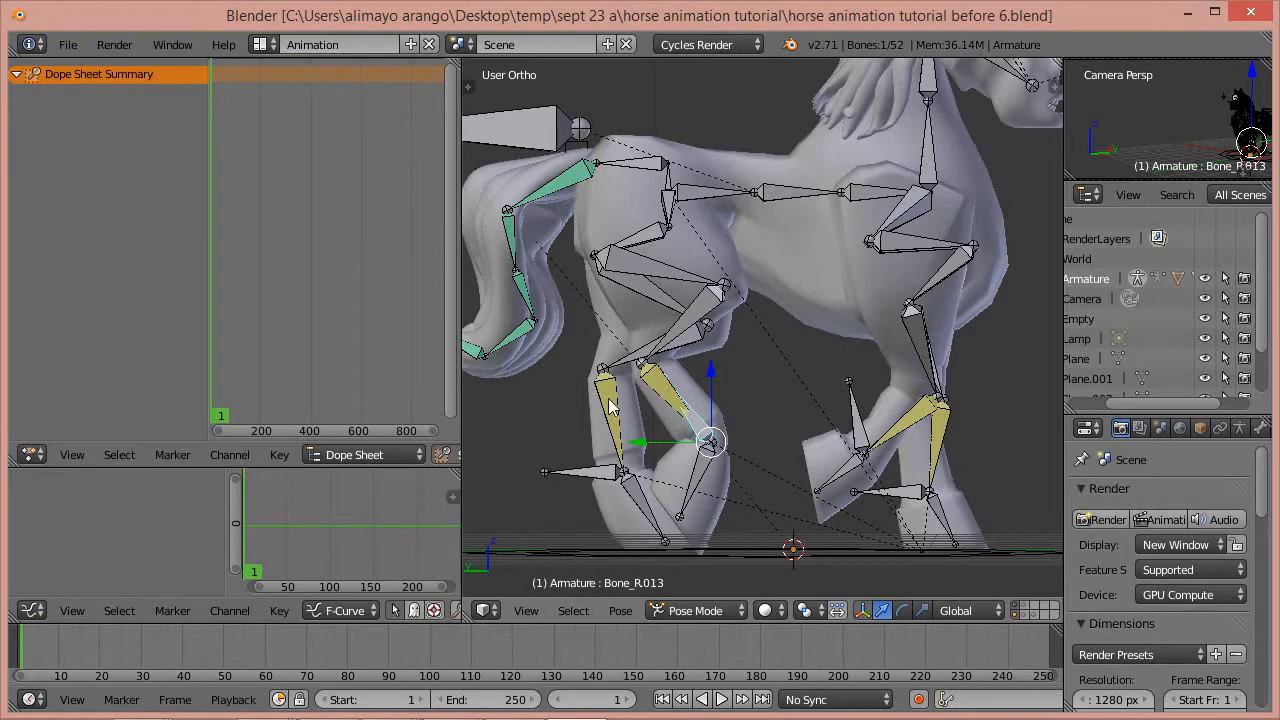
- Move the left hind hoof's control bone backward about 0.63 along global Y
right_click(592, 478)
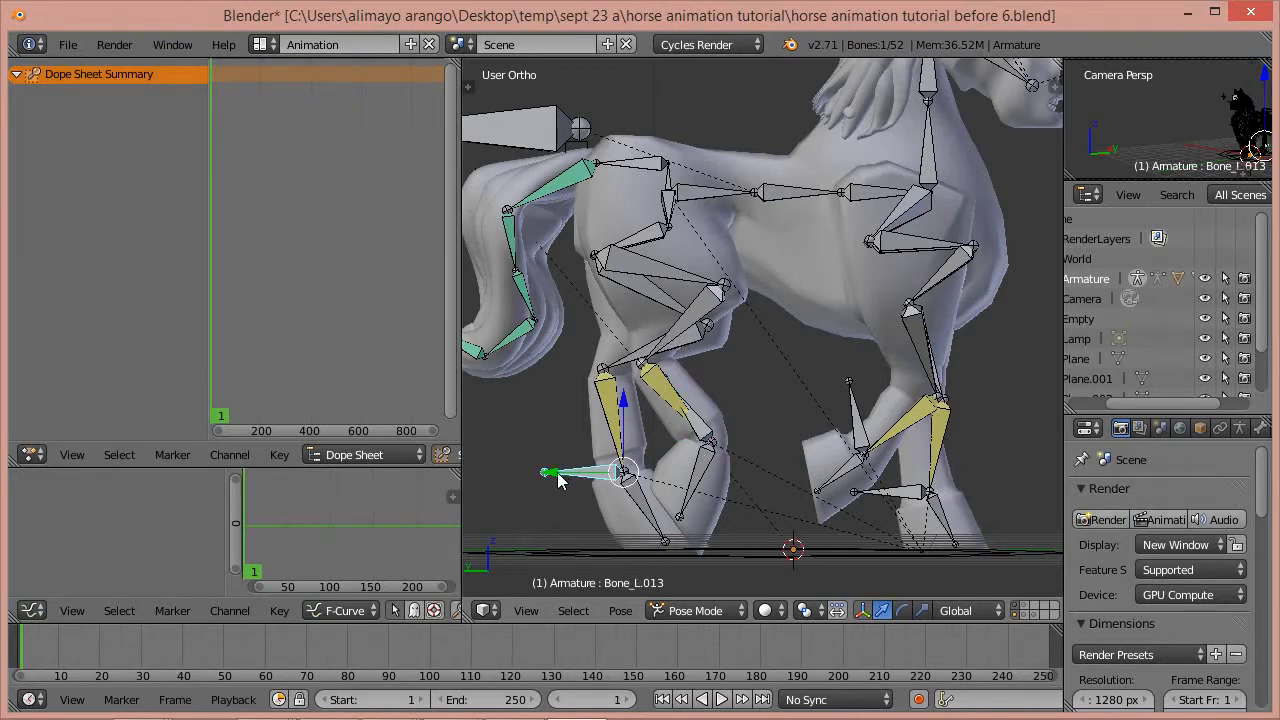
key("g")
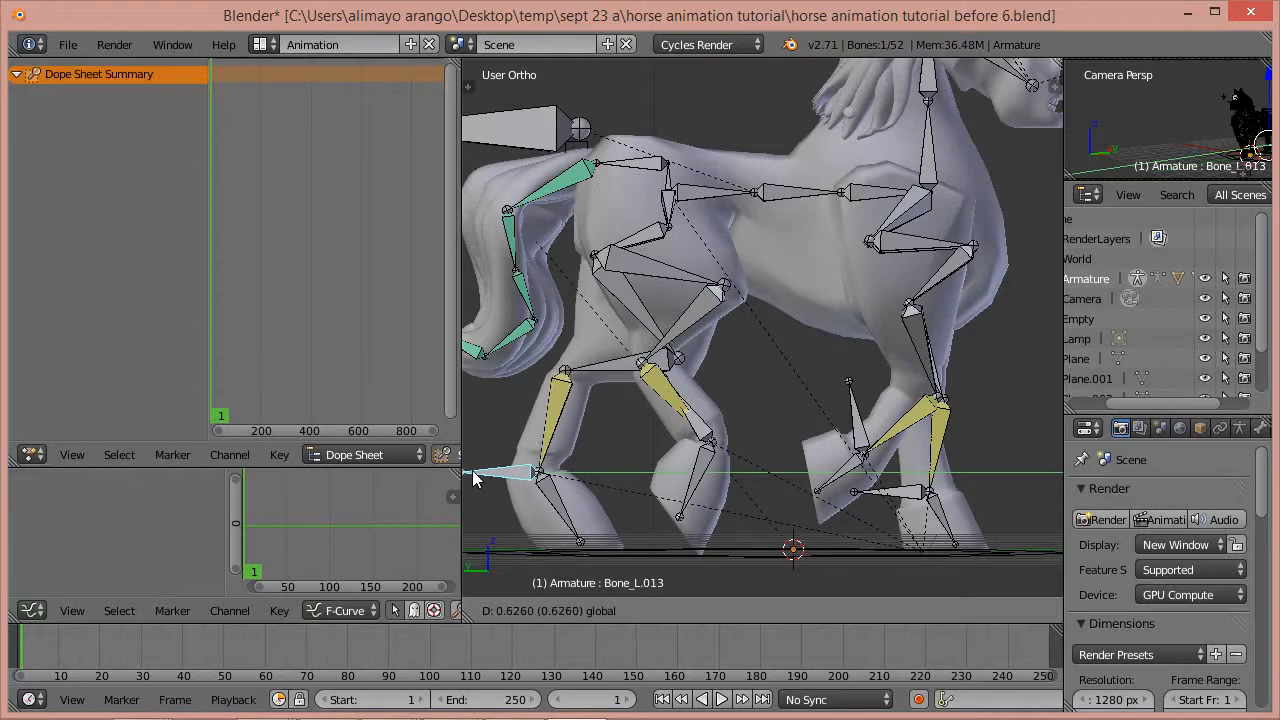
left_click(474, 478)
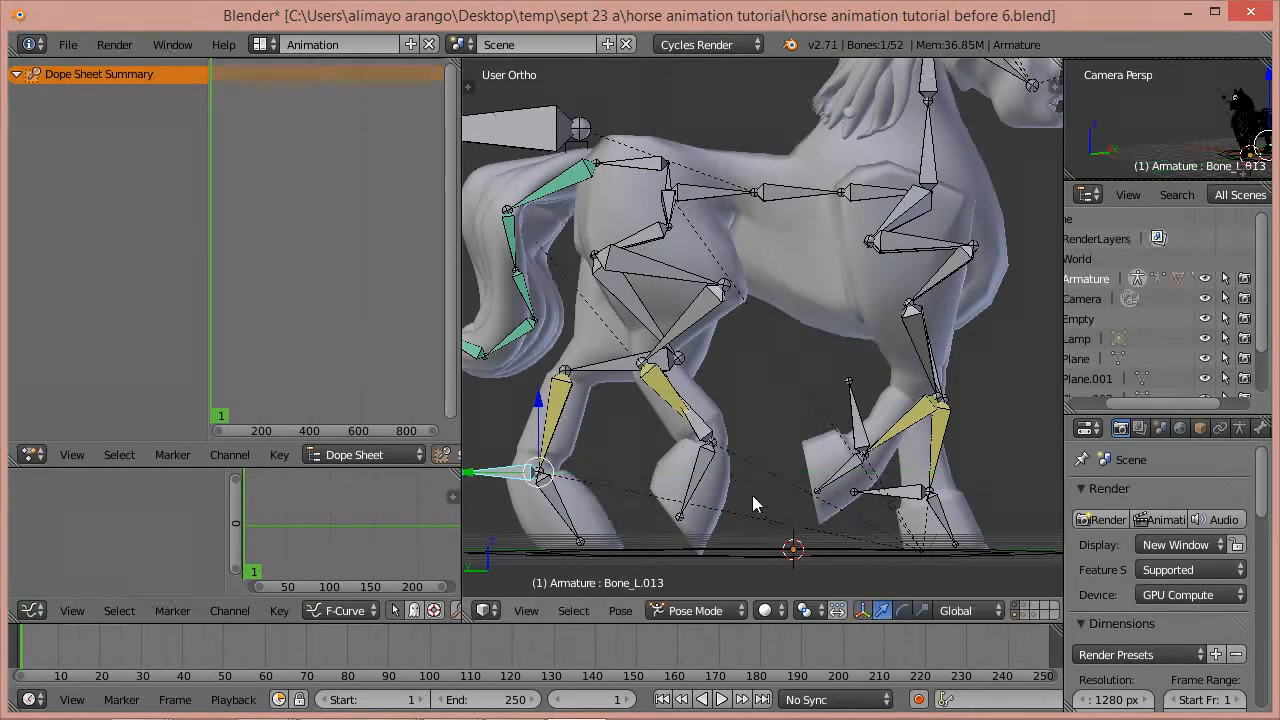
- Move the left front hoof's control bone slightly forward along global Y
right_click(902, 494)
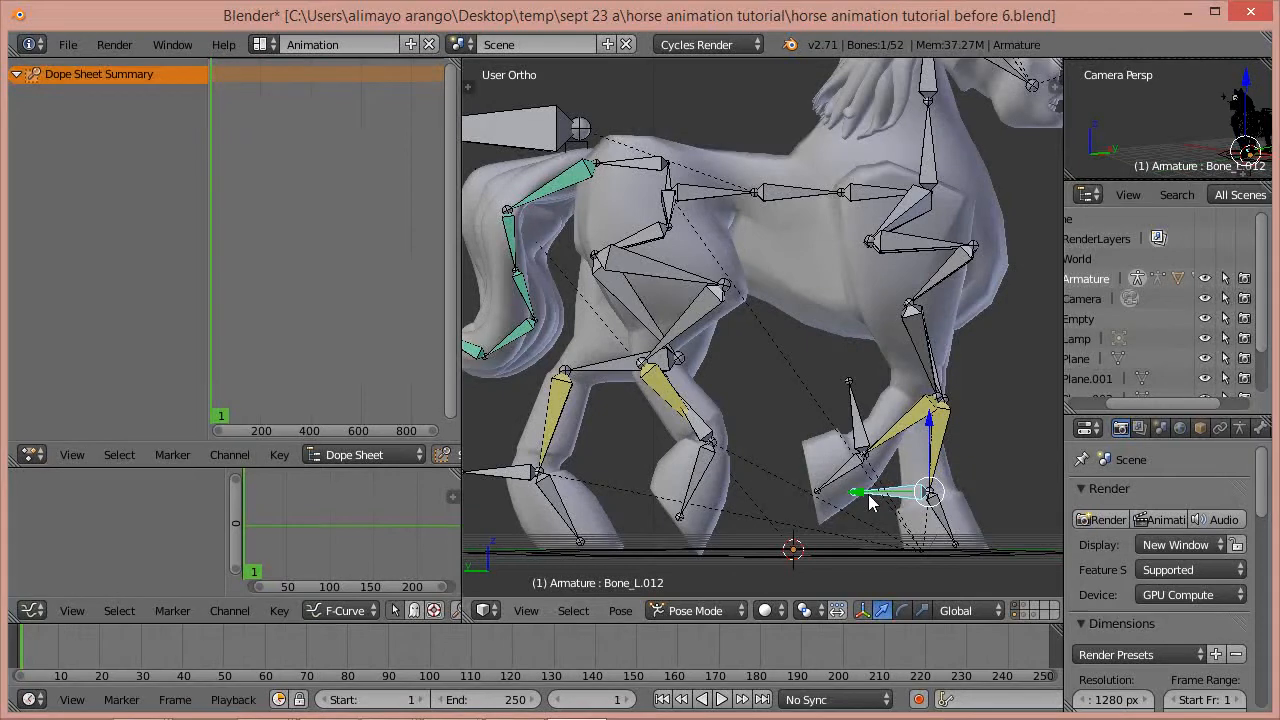
middle_click_drag(868, 508, 824, 535)
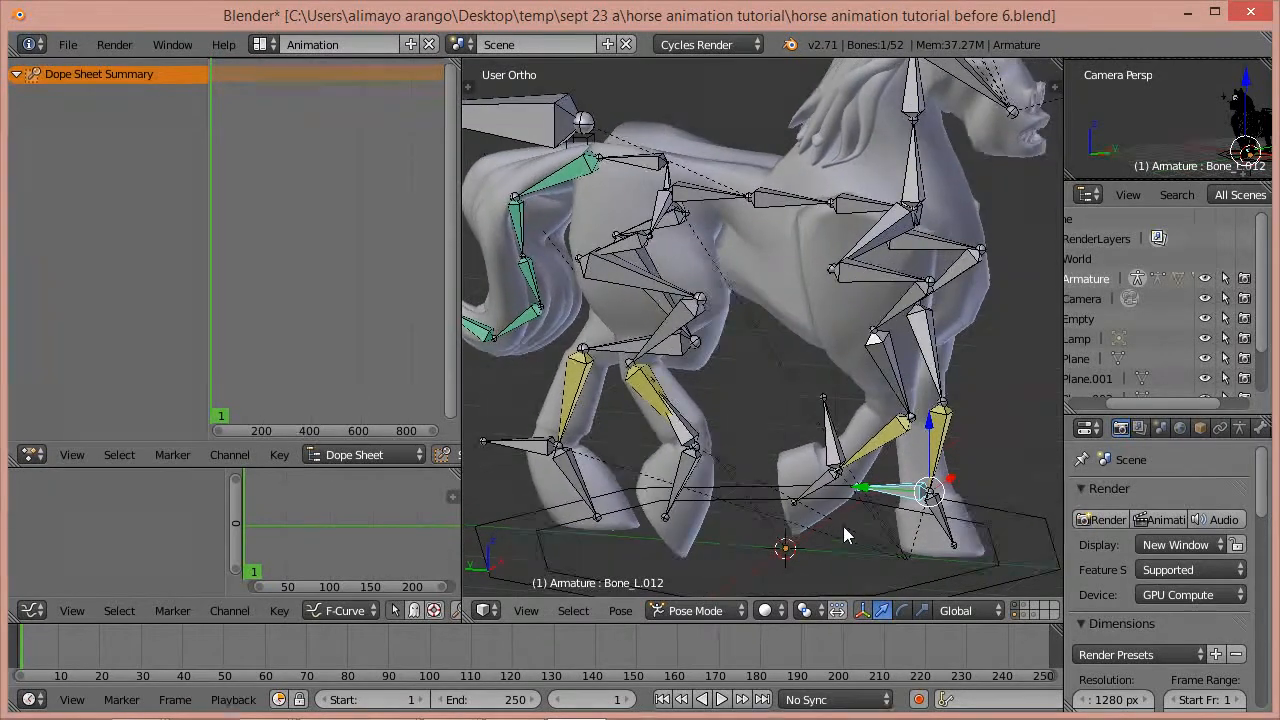
mouse_move(879, 488)
left_mouse_down()
mouse_move(910, 494)
mouse_move(880, 488)
left_mouse_up()
- Rotate the rearmost spine bone, at the hips, about 4° around global X so the front of the body tips down
middle_click_drag(857, 462, 812, 355)
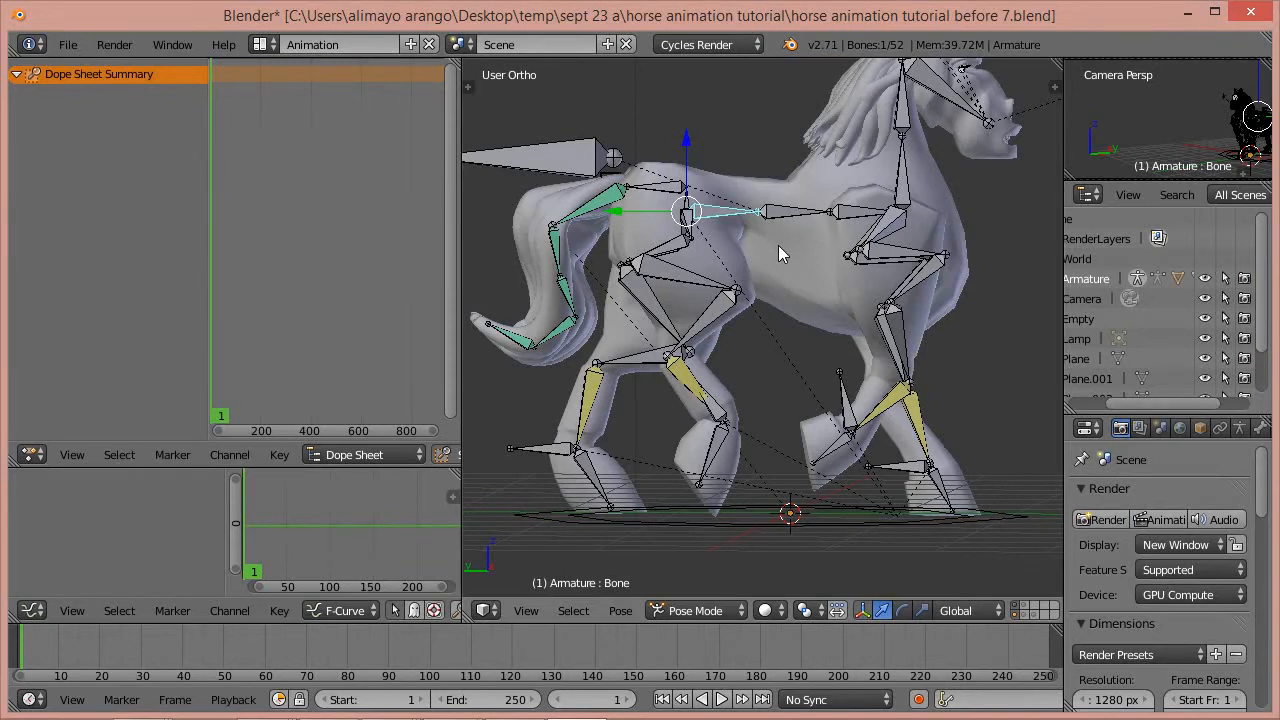
key("r")
key("x")
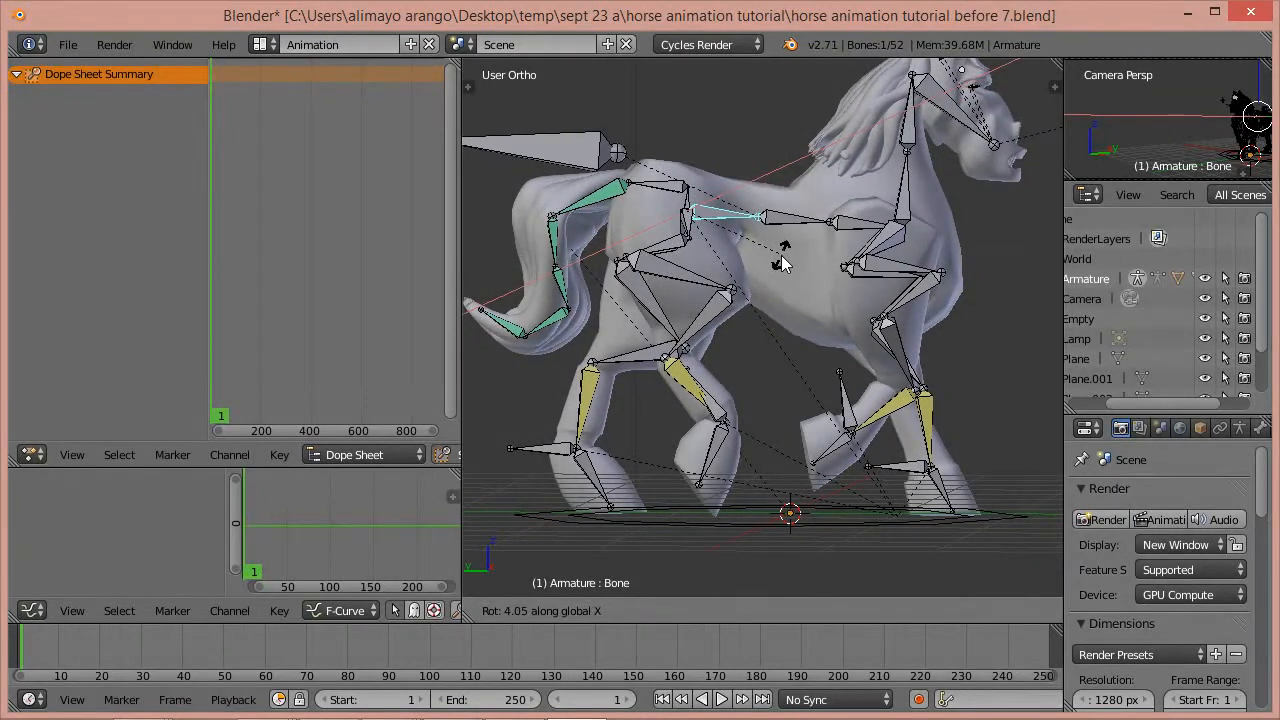
left_click(783, 263)
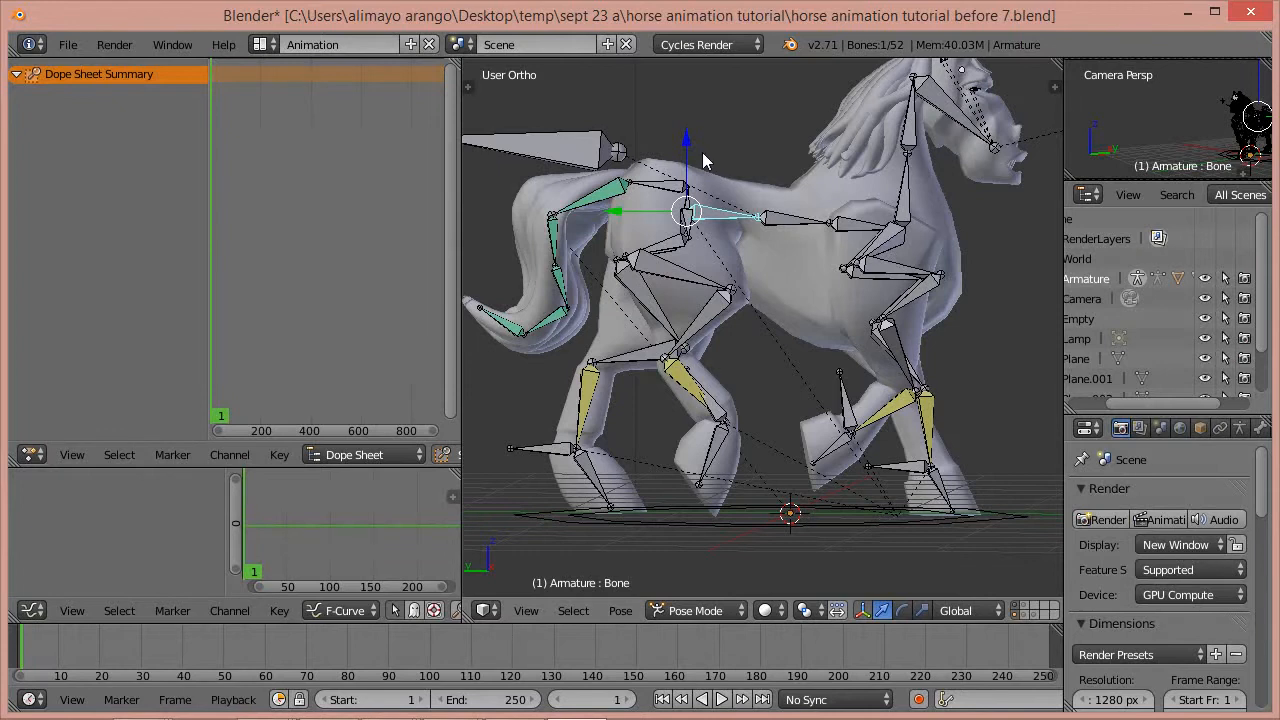
- Raise the rearmost spine bone slightly along global Z and rotate it about 2° more around global X
left_click_drag(689, 142, 688, 141)
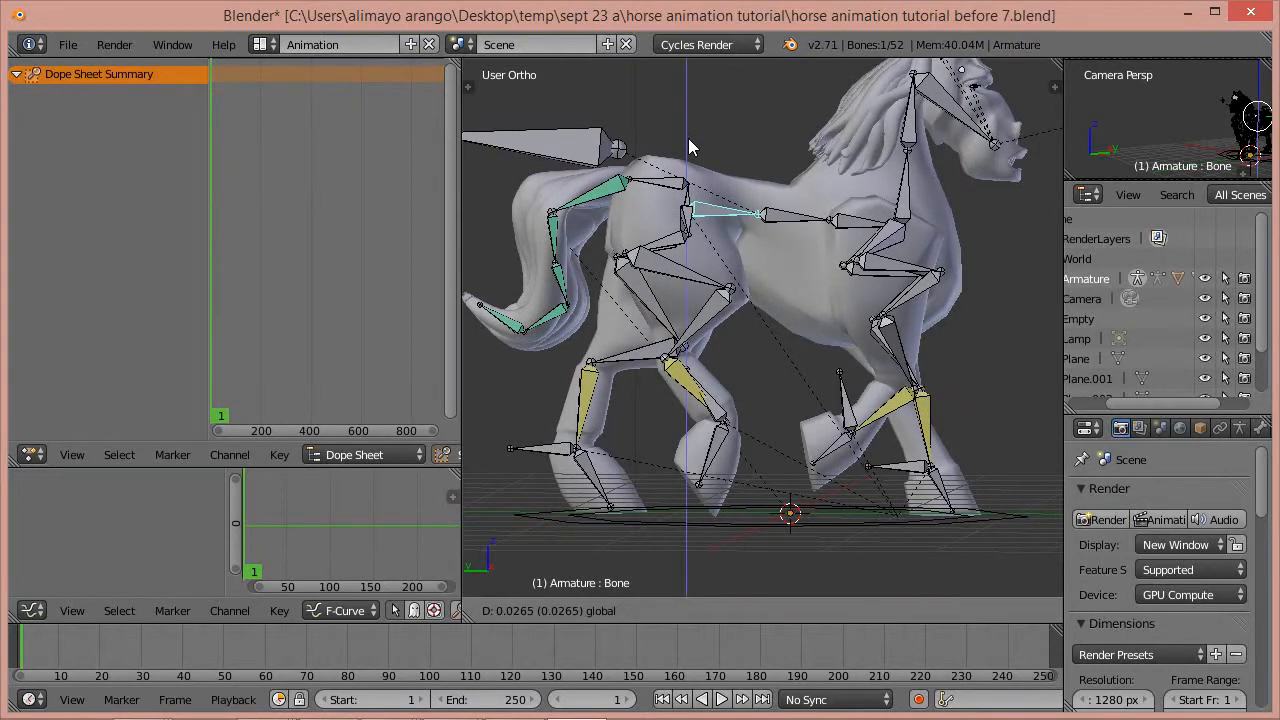
left_click_drag(688, 138, 688, 136)
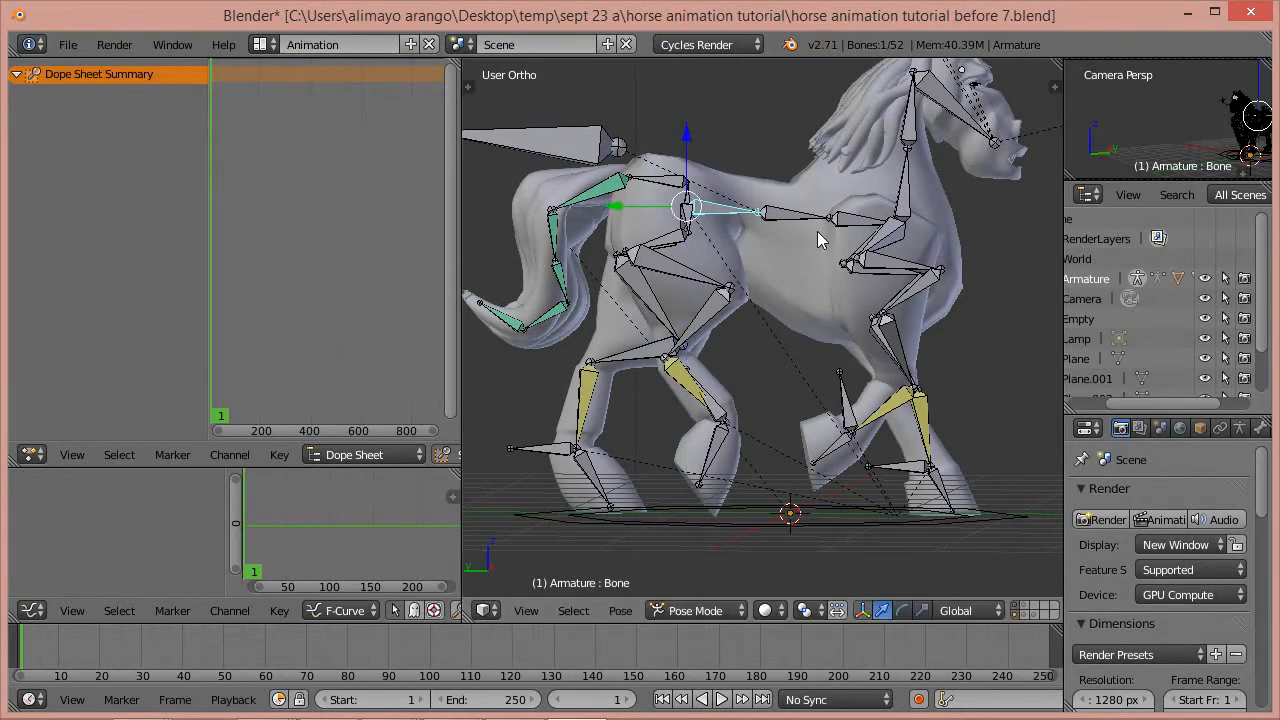
key("r")
key("x")
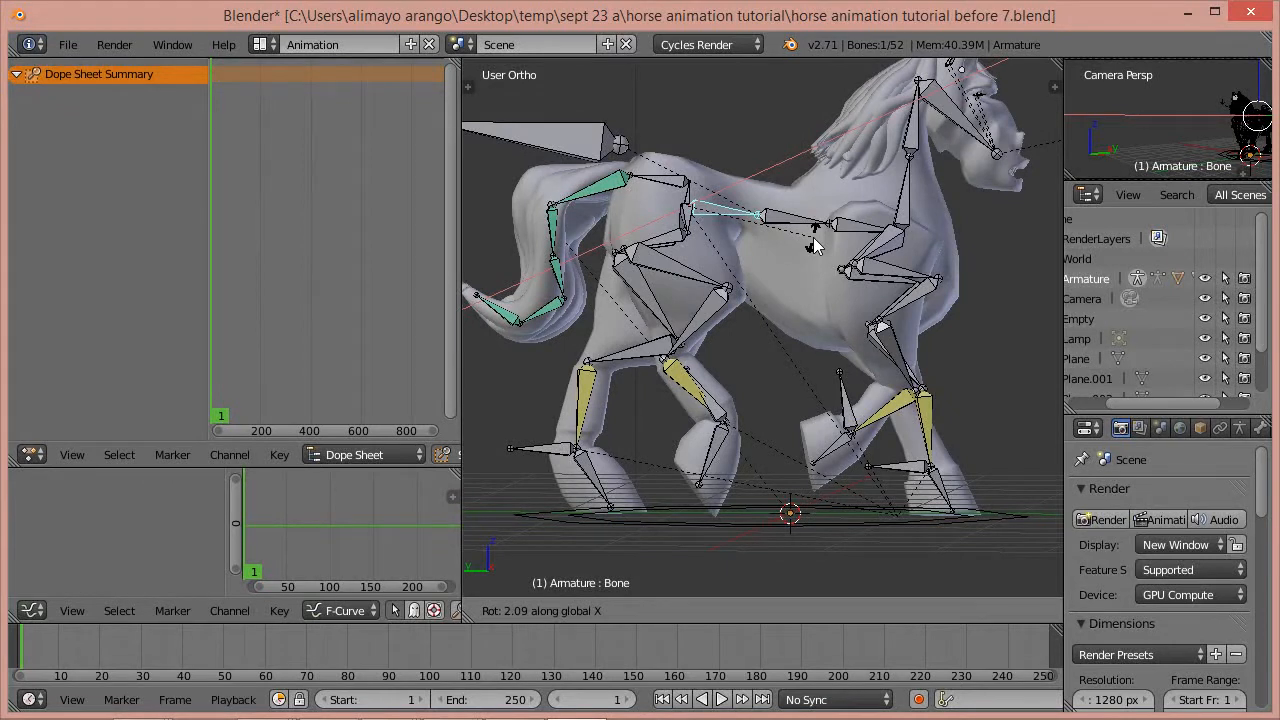
left_click(813, 240)
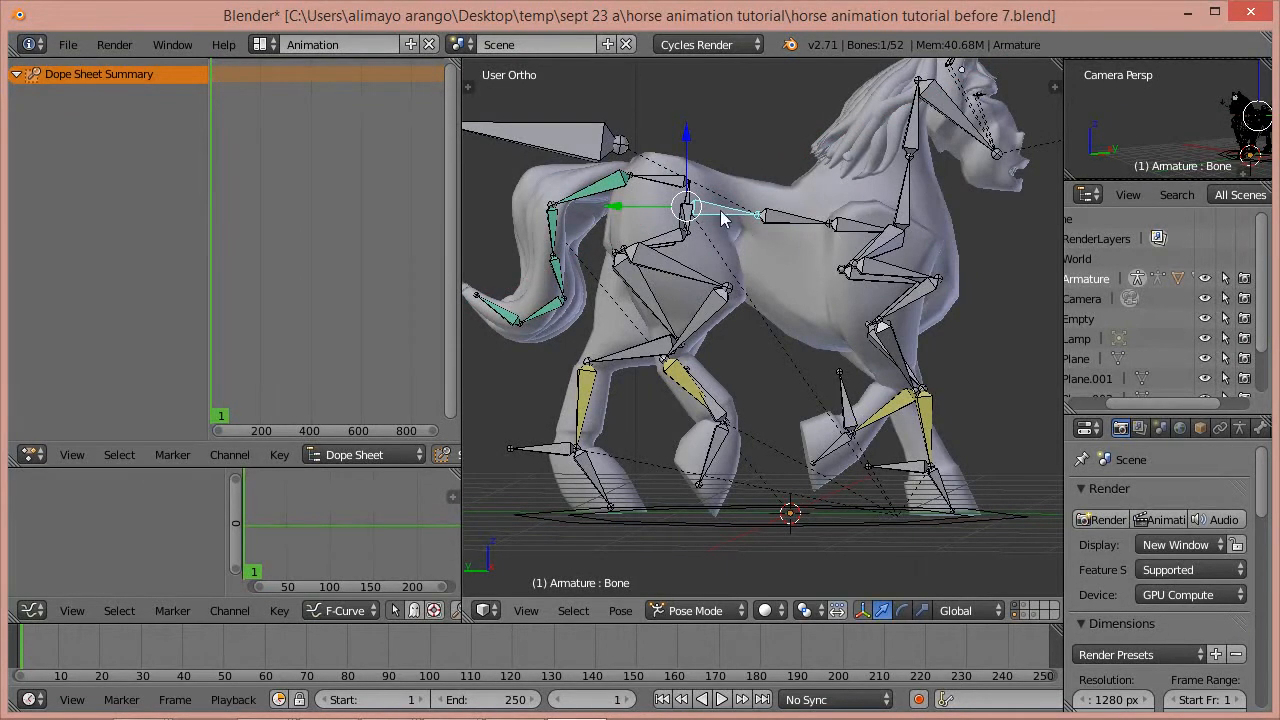
- Rotate the upper neck bone slightly around global X so the horse's head lifts
right_click(911, 148)
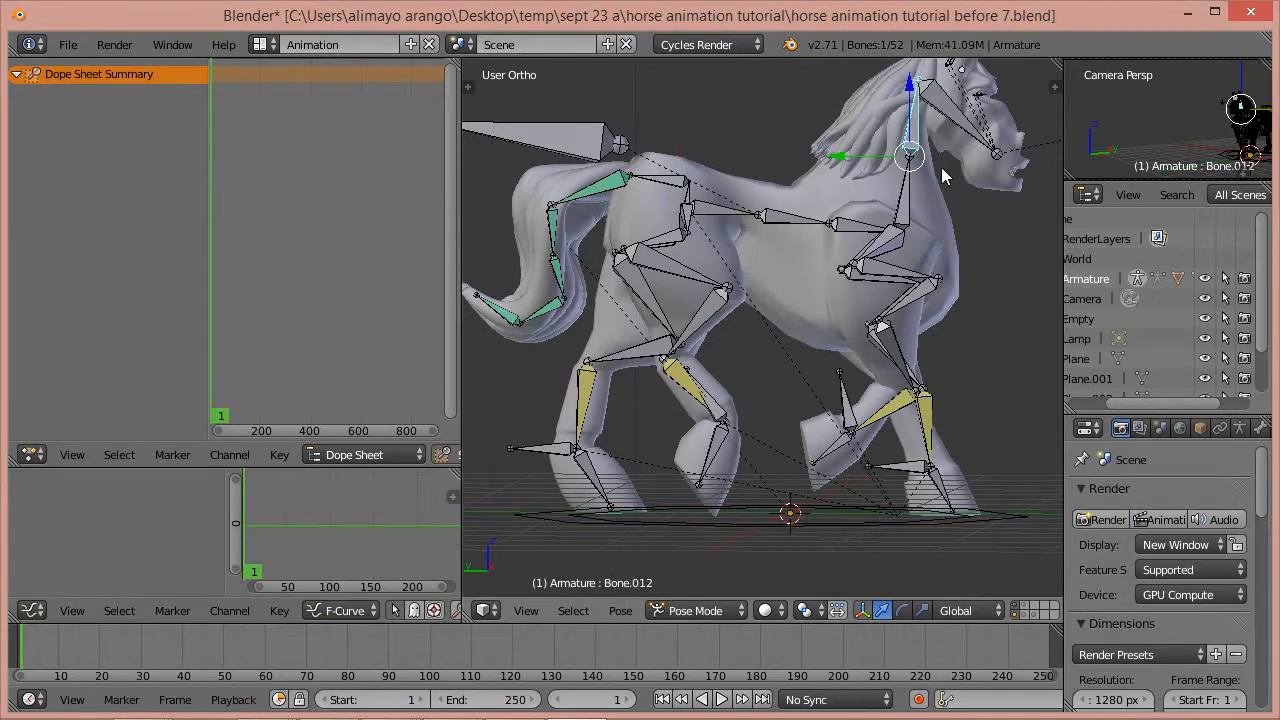
key("r")
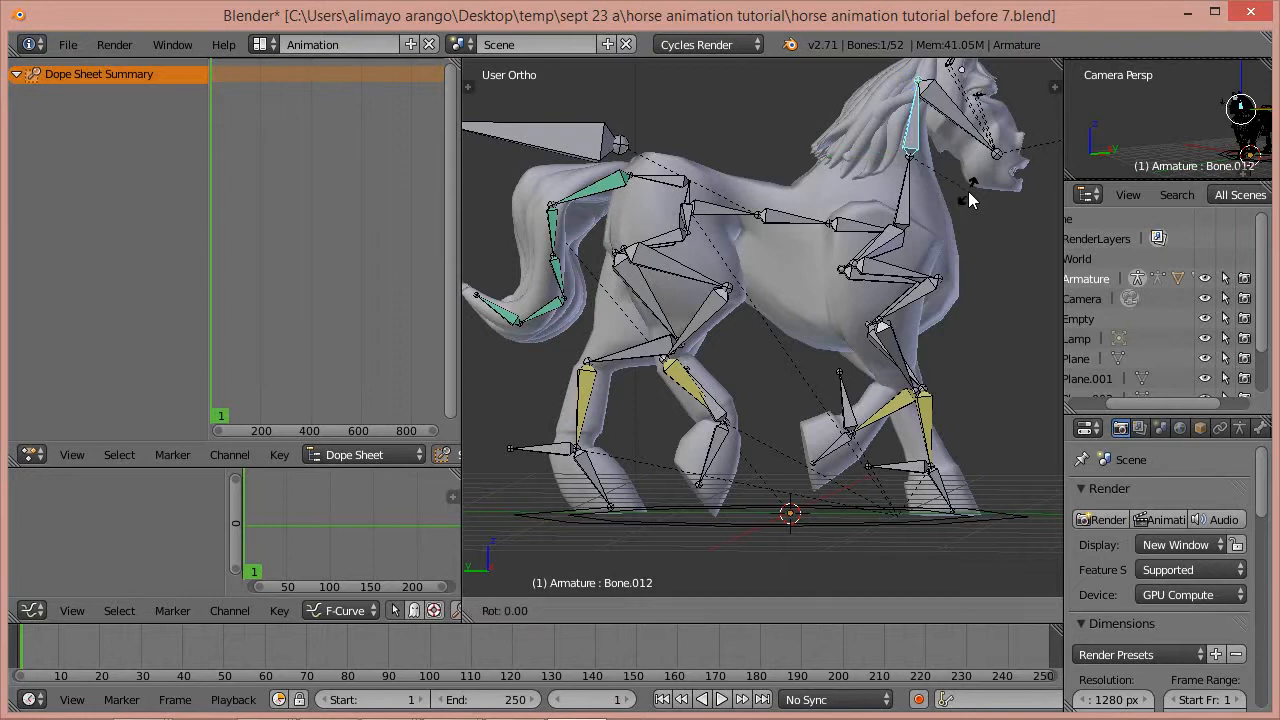
key("x")
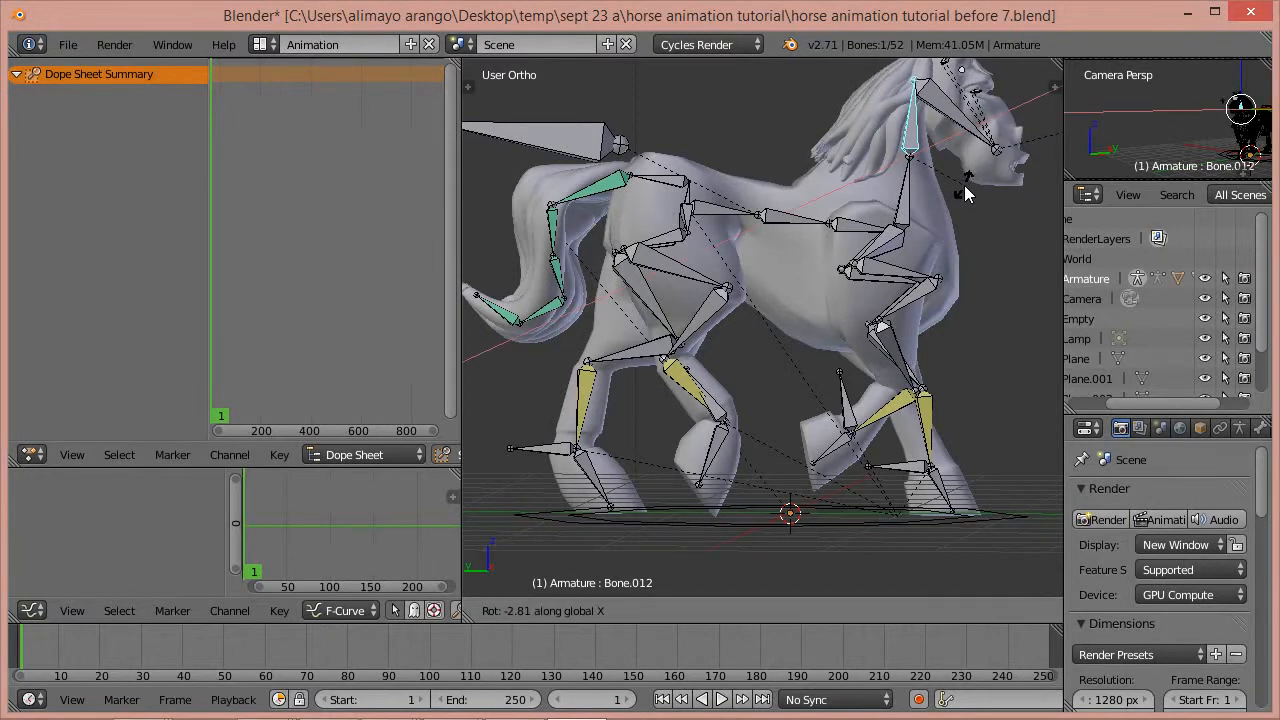
left_click(975, 142)
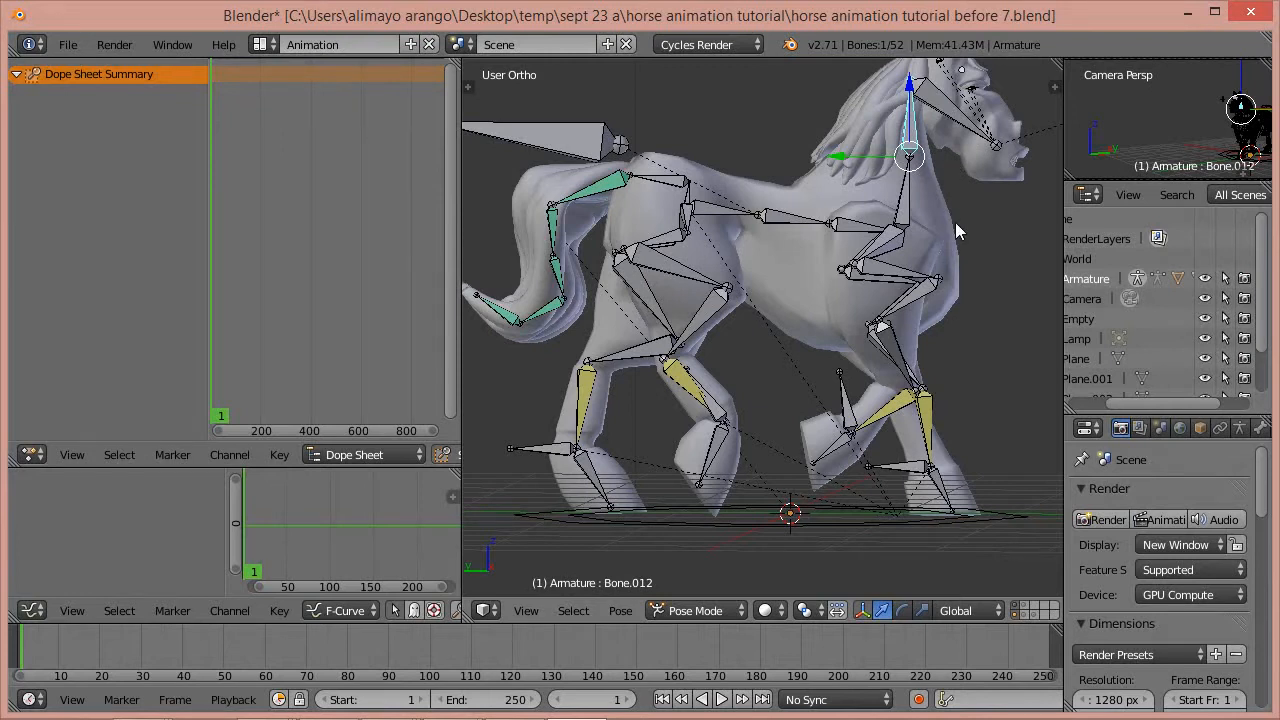
- Save an incremented copy of the file as "horse animation tutorial before 8.blend"
key("ctrl+shift+s")
key("KP_Add")
key("KP_Enter")
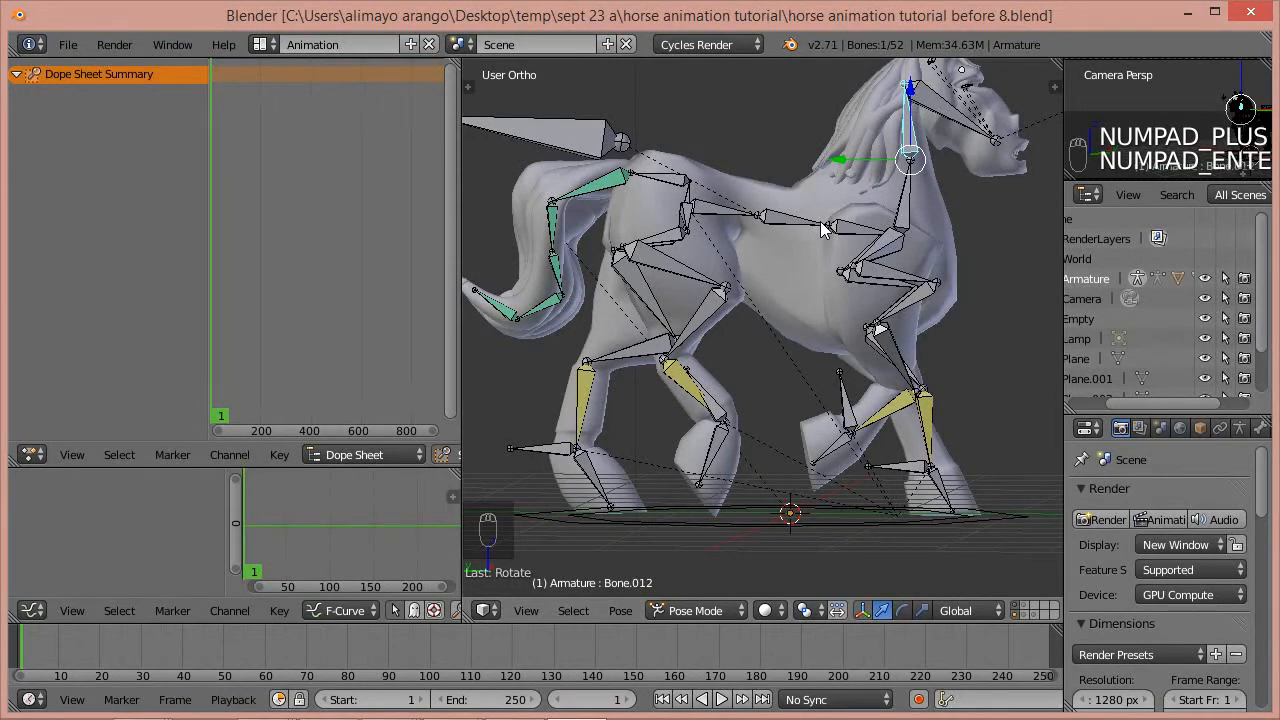
- Select all bones of the armature and insert a LocRot keyframe for them at frame 1
key("a")
key("a")
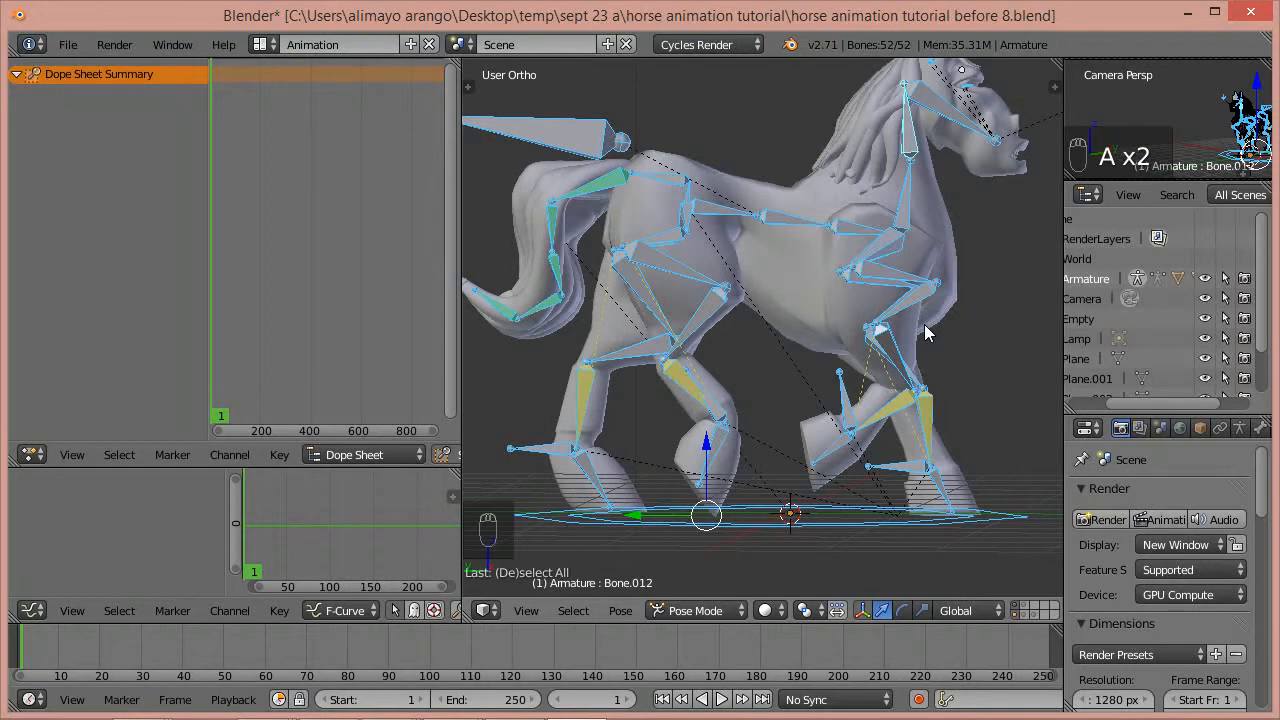
key("i")
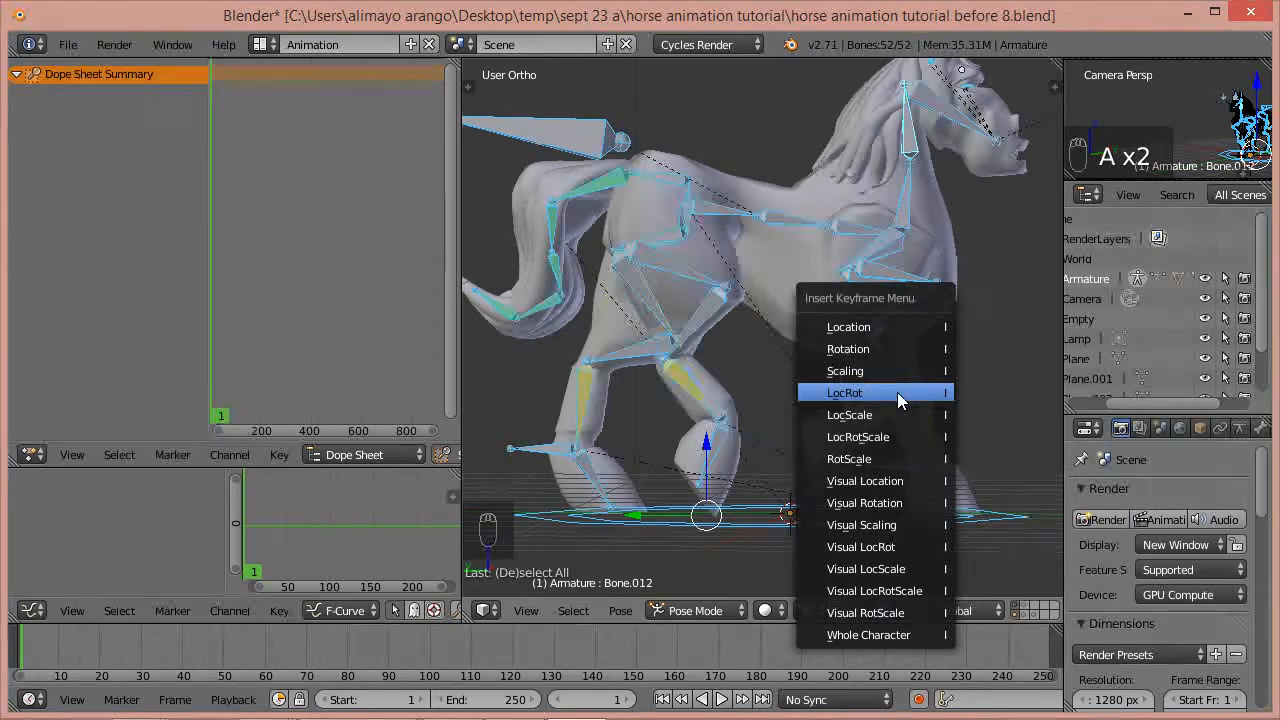
left_click(897, 392)
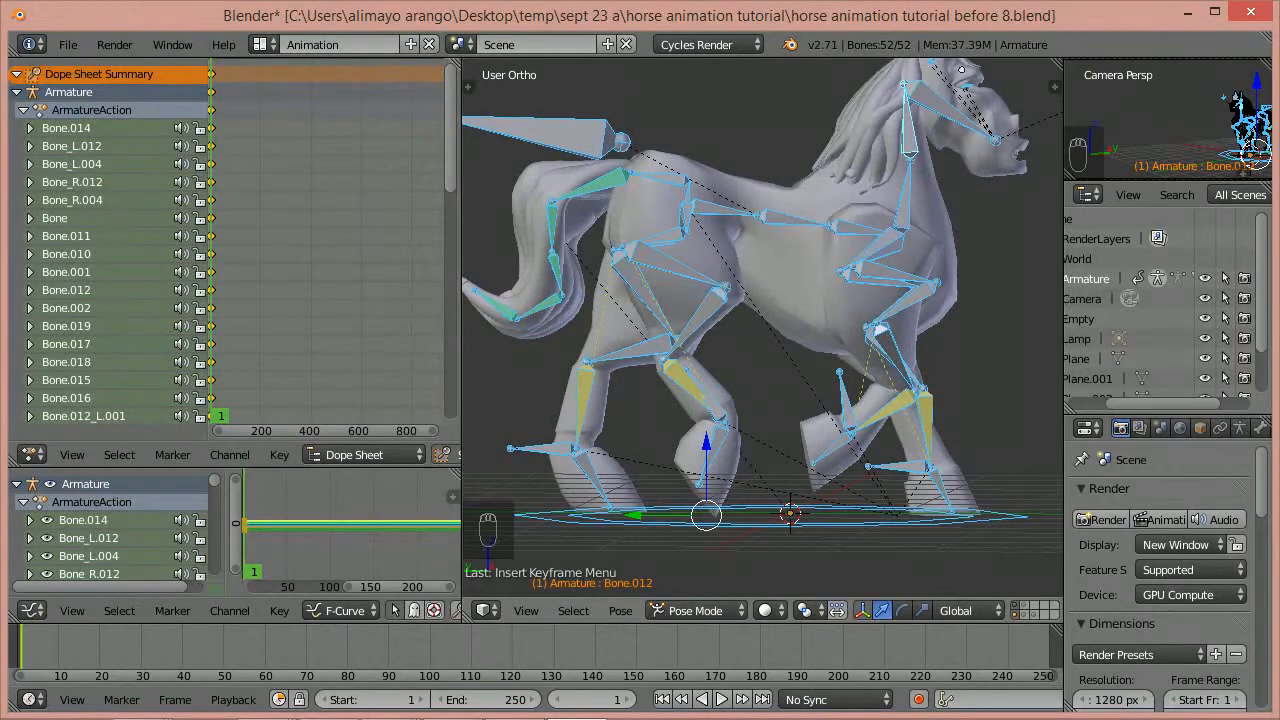
- Save an incremented copy of the file as "horse animation tutorial before 9.blend"
key("ctrl+shift+s")
key("KP_Add")
key("KP_Enter")
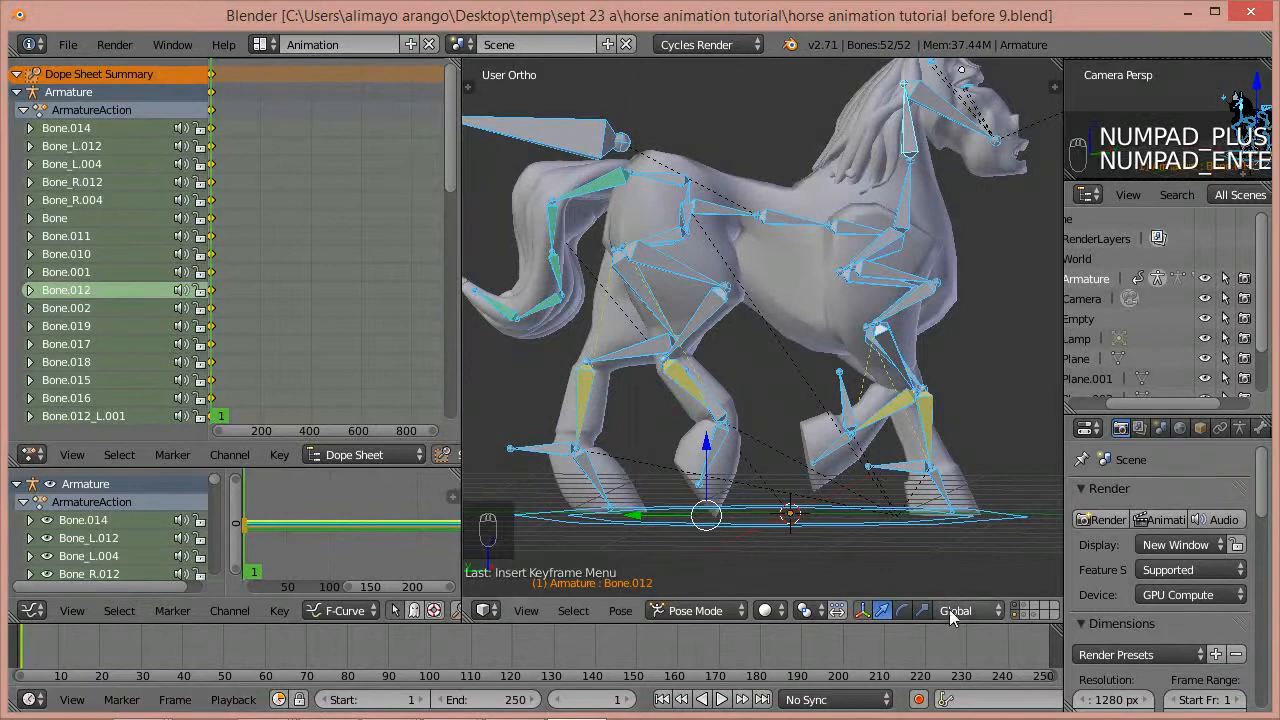
- Copy the pose of all selected bones at frame 1 and go to frame 10
middle_click_drag(963, 610, 656, 586)
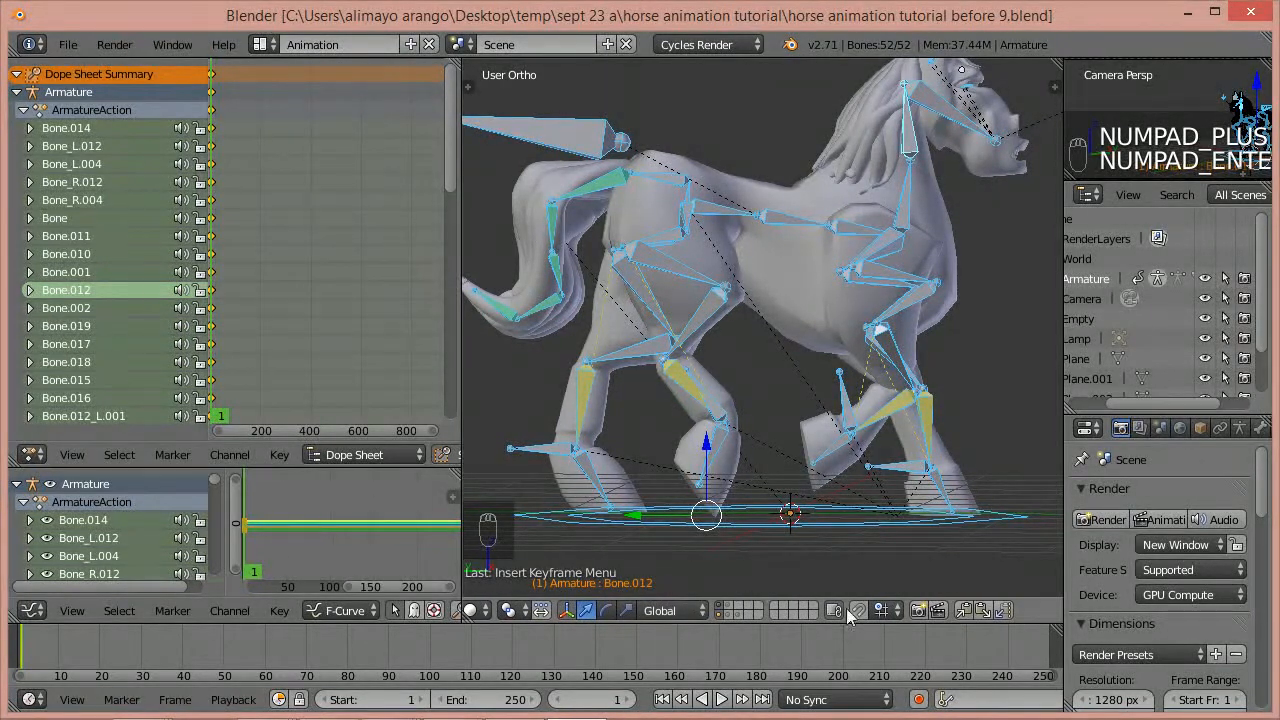
left_click(966, 610)
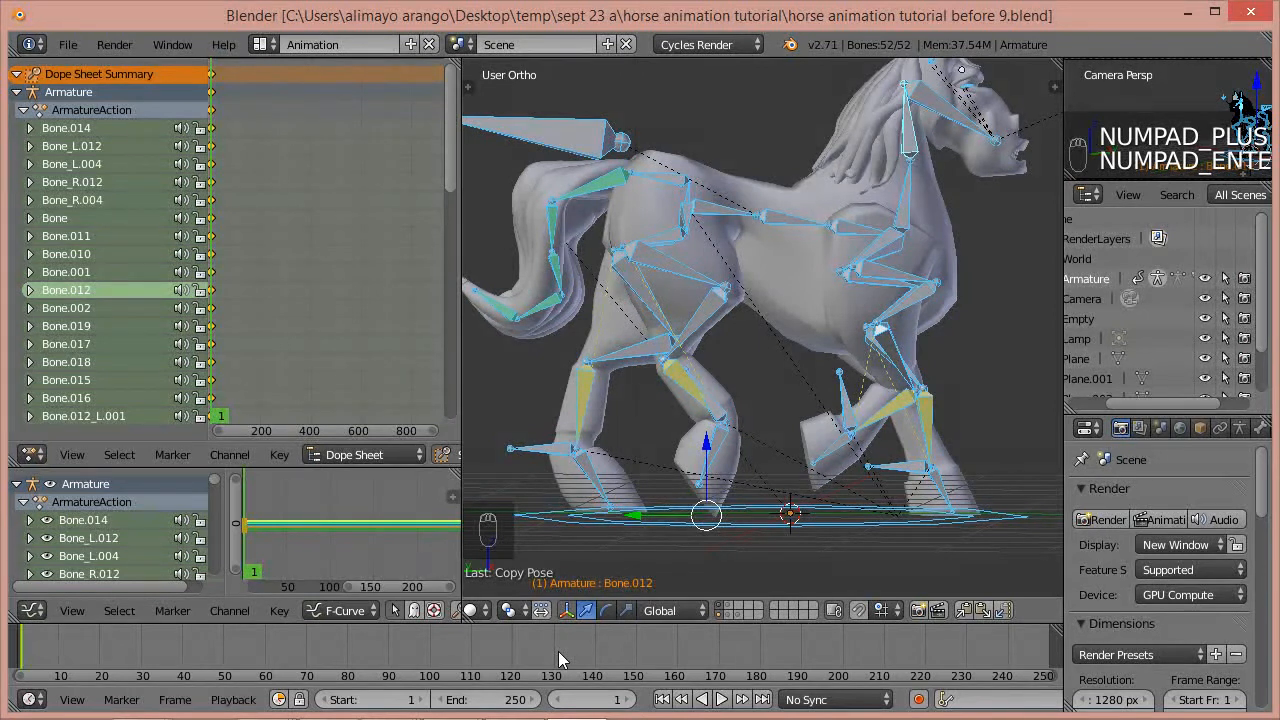
key("shift+Up")
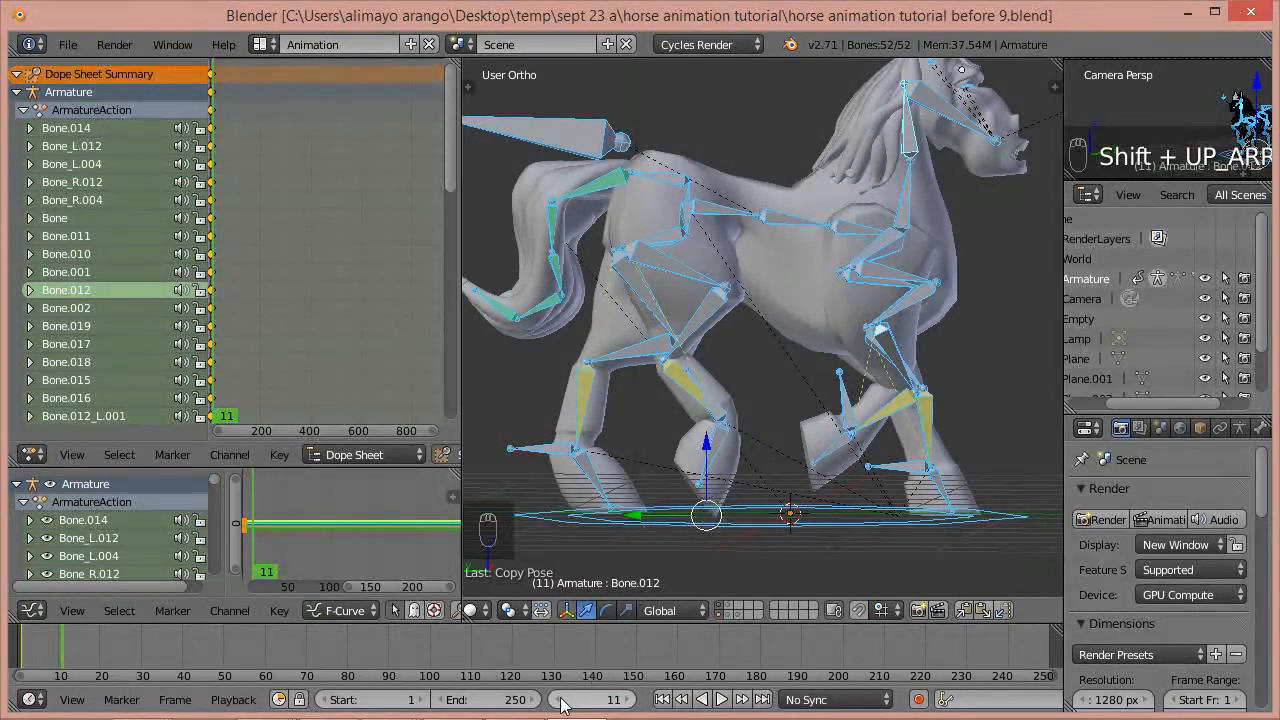
left_click(561, 699)
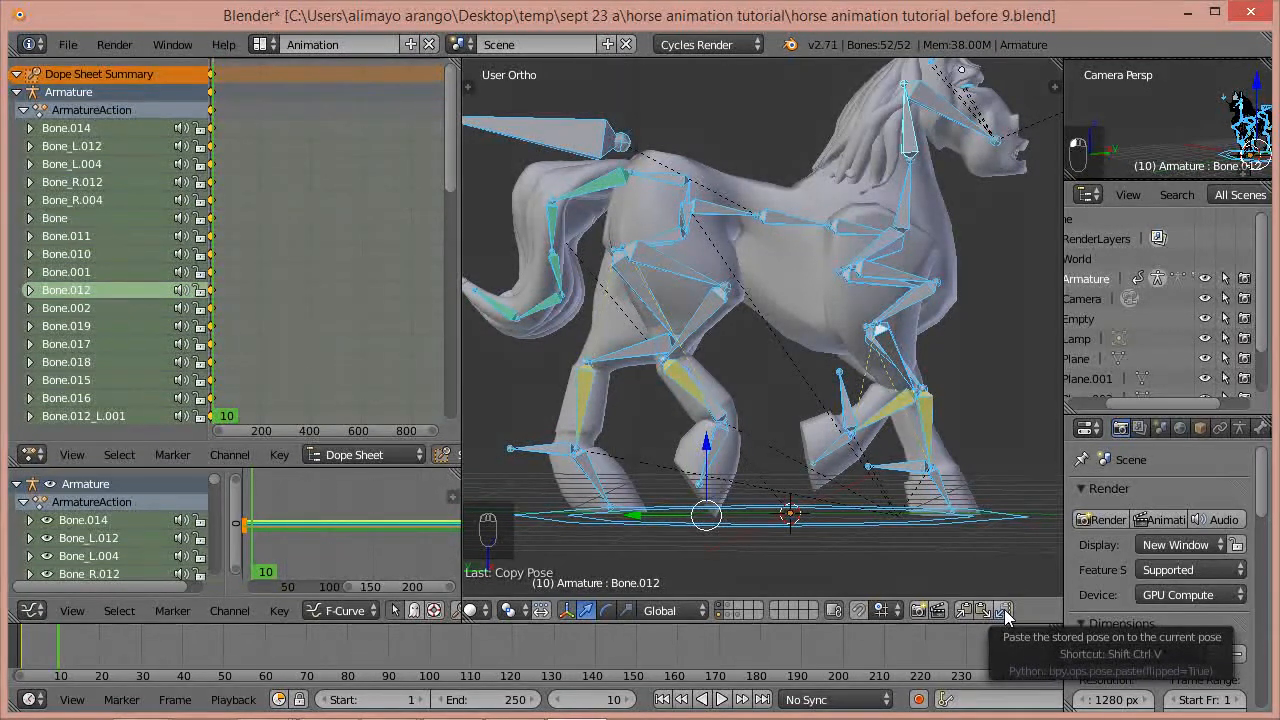
- Paste the copied pose flipped onto the armature and insert a LocRot keyframe for all bones at frame 10
left_click(1004, 610)
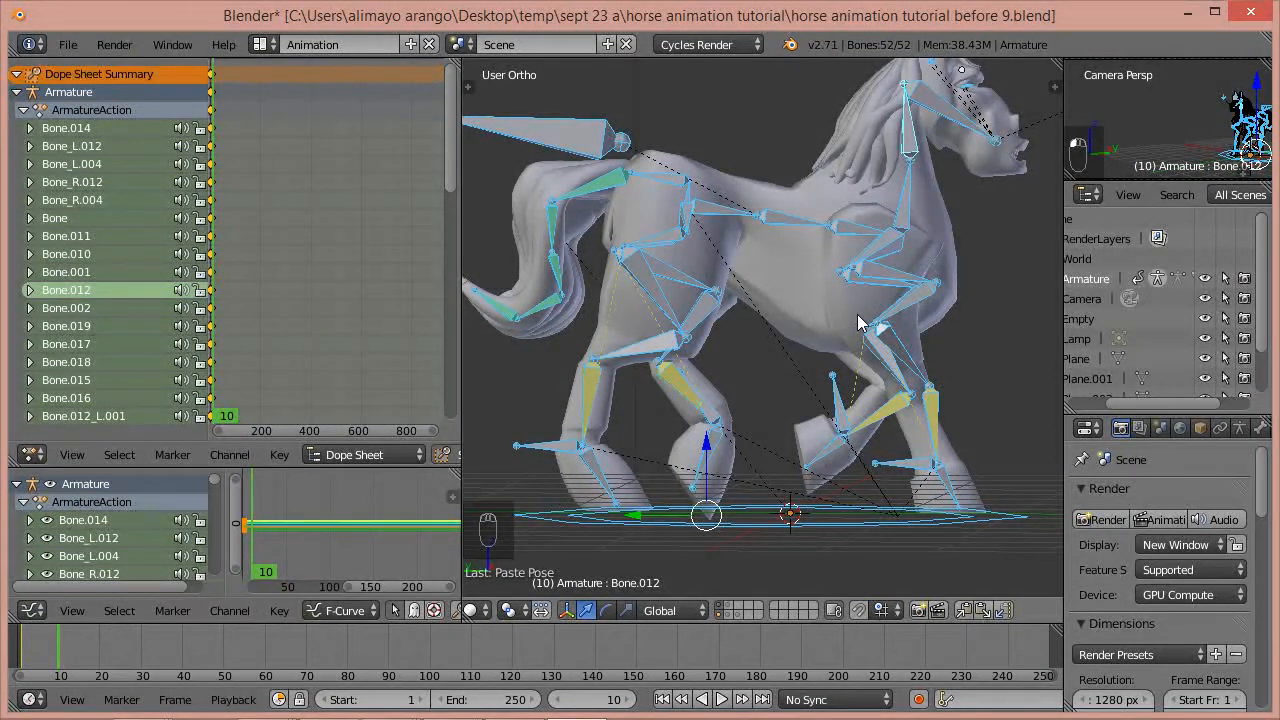
key("i")
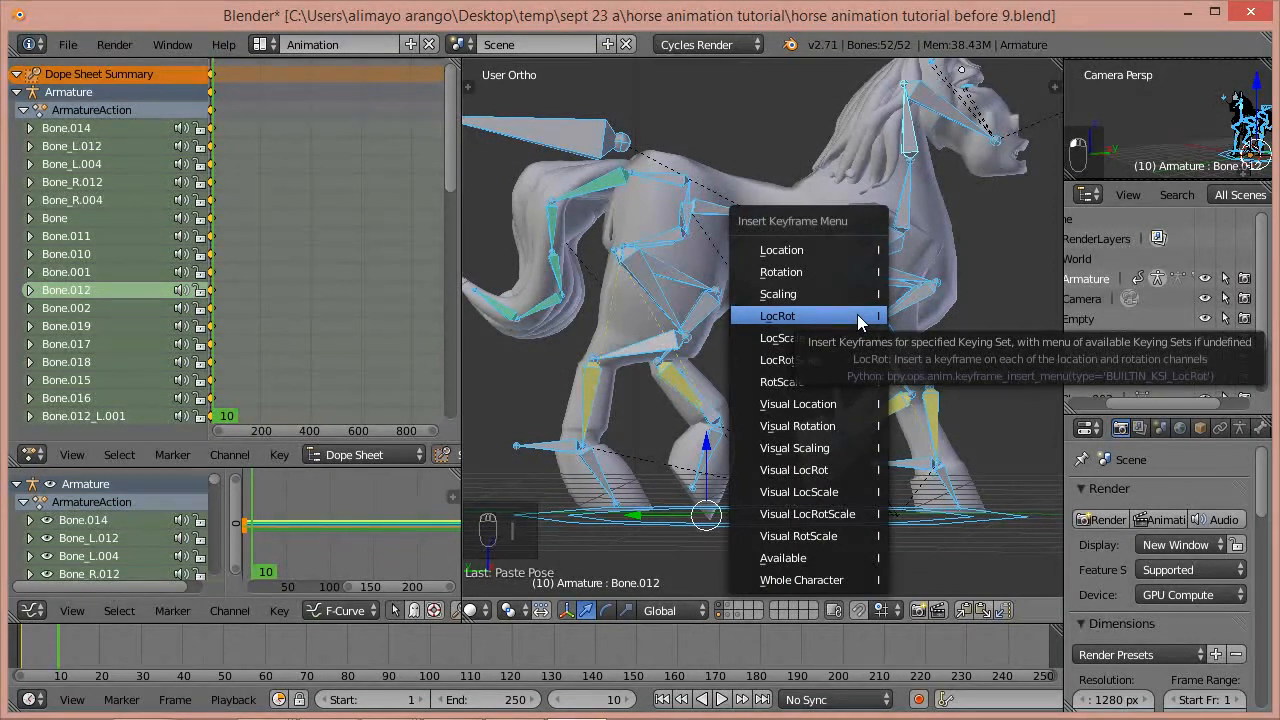
left_click(858, 318)
- Duplicate all of the armature's frame 1 keyframes in the dope sheet and place the copies at frame 20
scroll(257, 272, "up", 3)
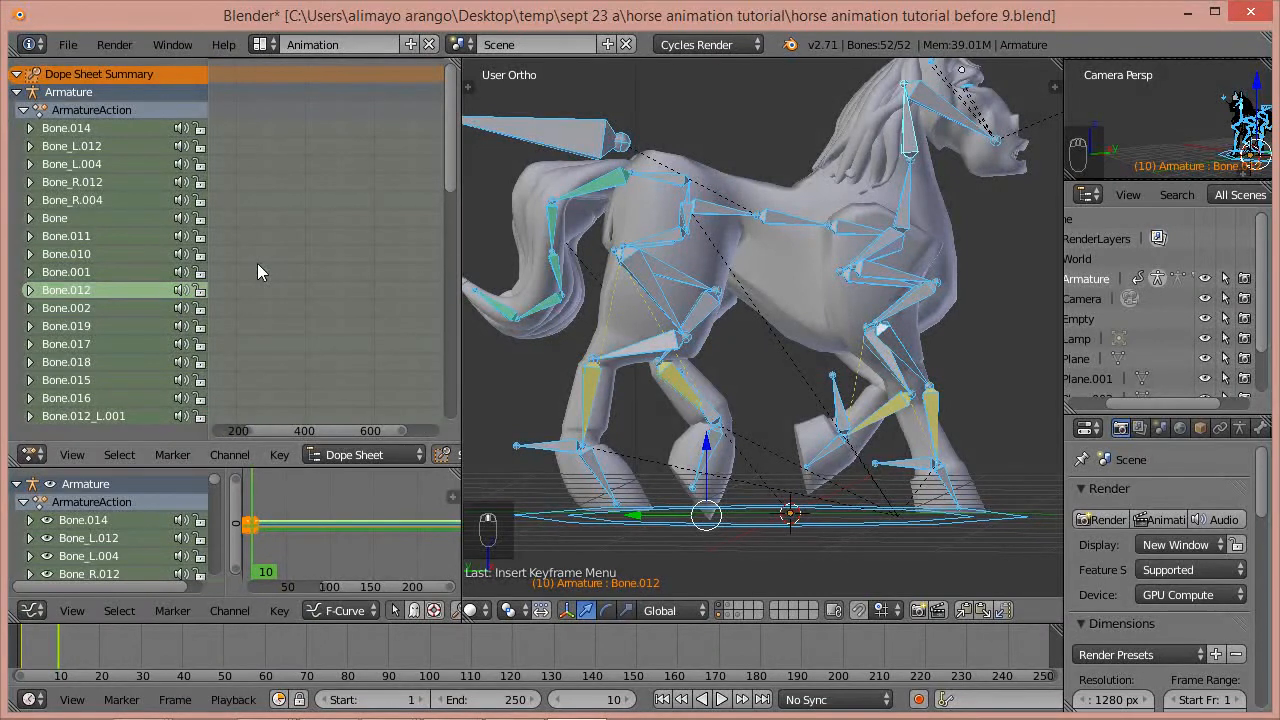
middle_click_drag(248, 270, 368, 276)
scroll(337, 314, "up", 5)
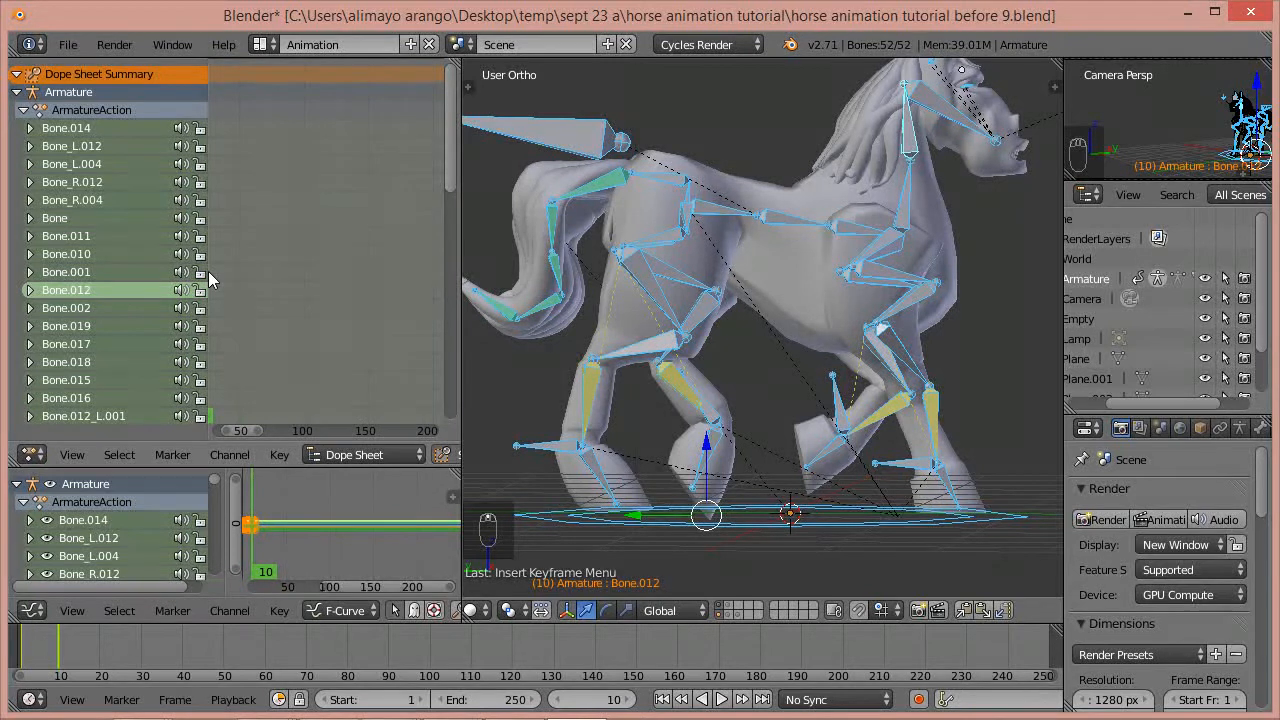
middle_click_drag(260, 284, 368, 309)
scroll(368, 309, "up", 8)
middle_click_drag(305, 246, 335, 260)
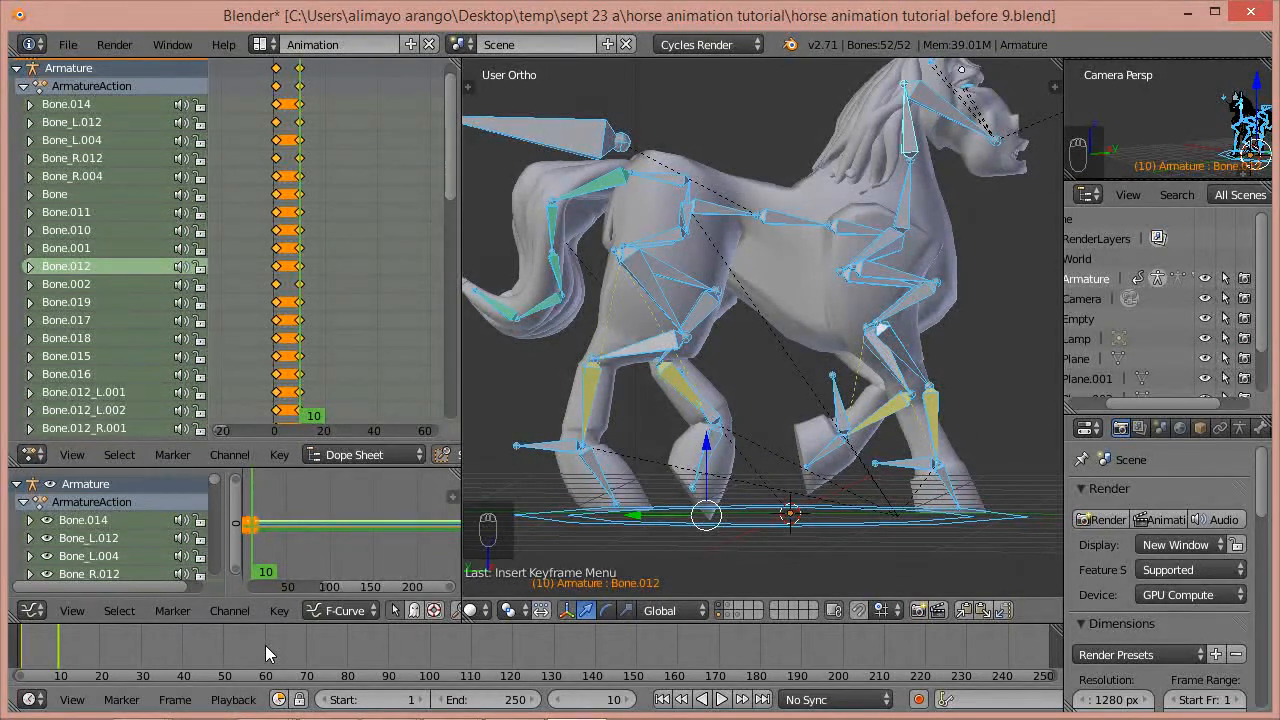
key("shift+Up")
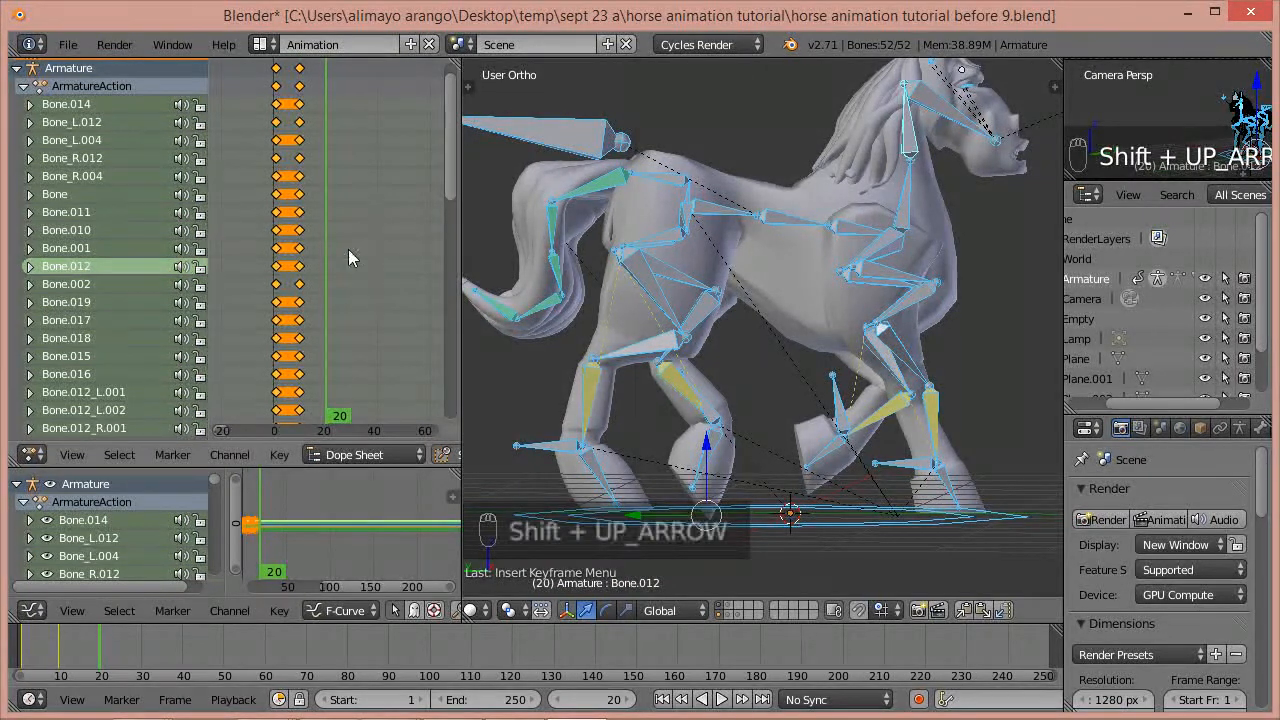
left_click(277, 70)
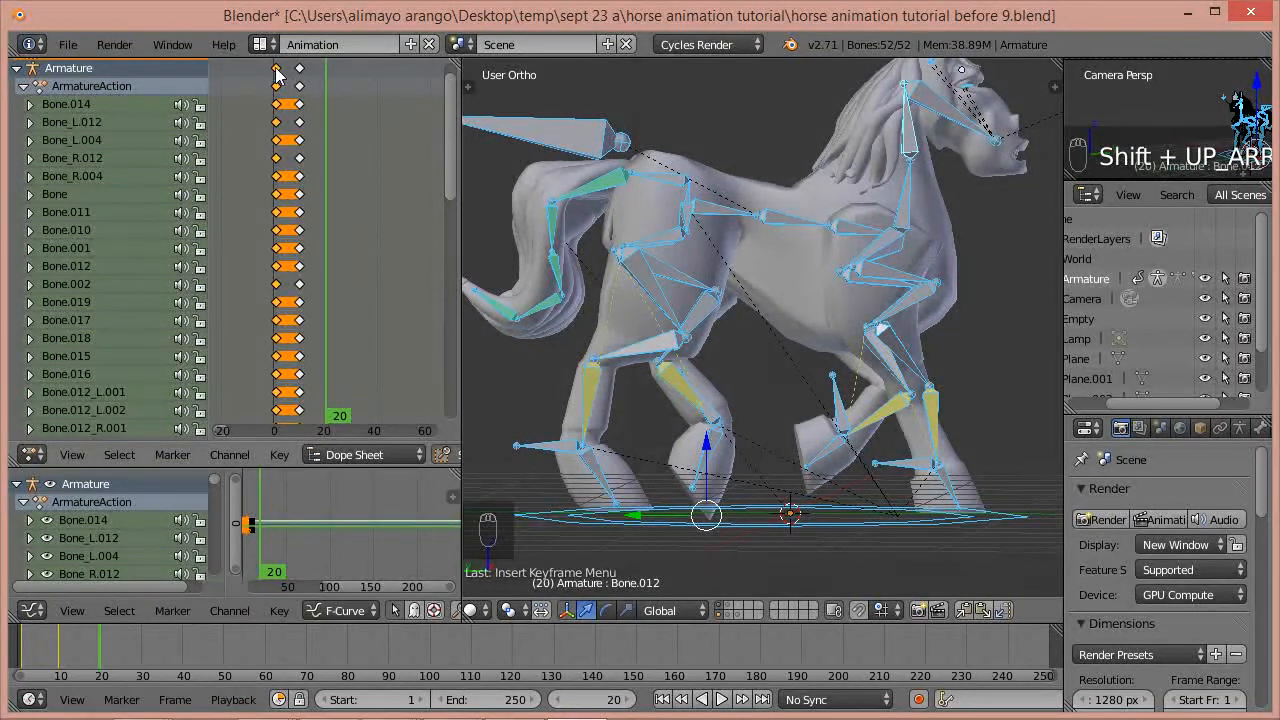
key("shift+d")
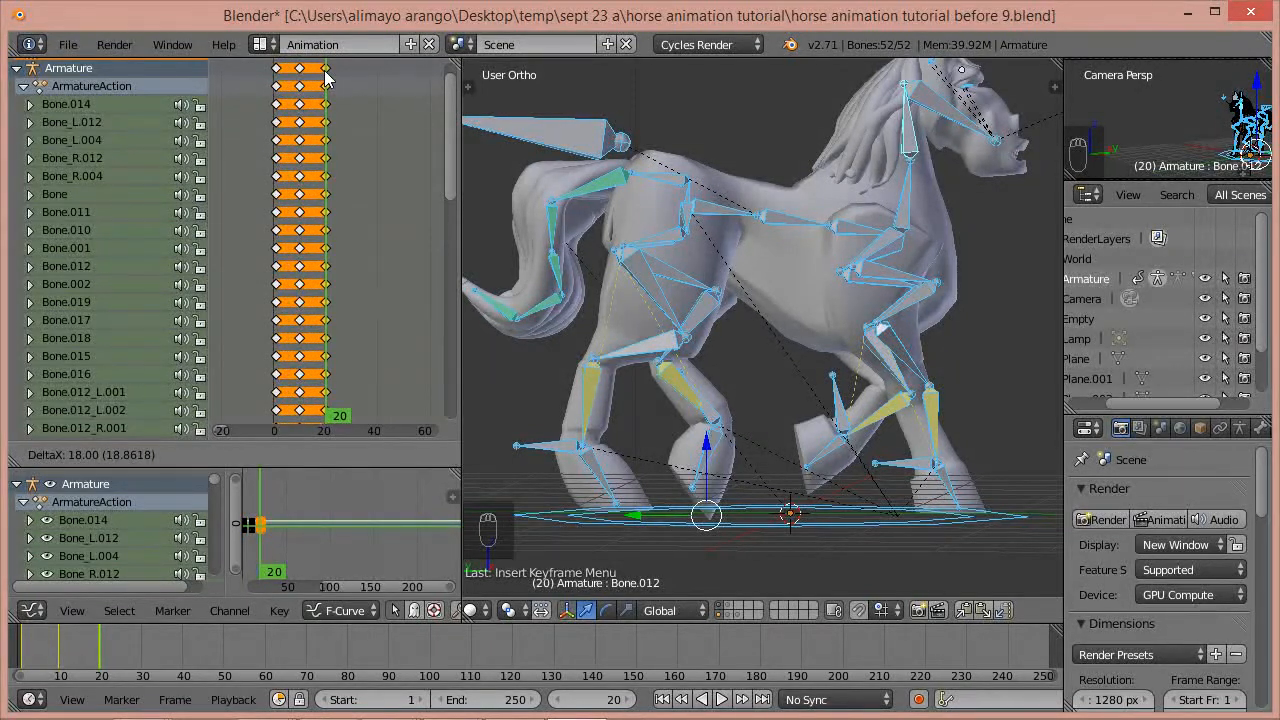
left_click(325, 78)
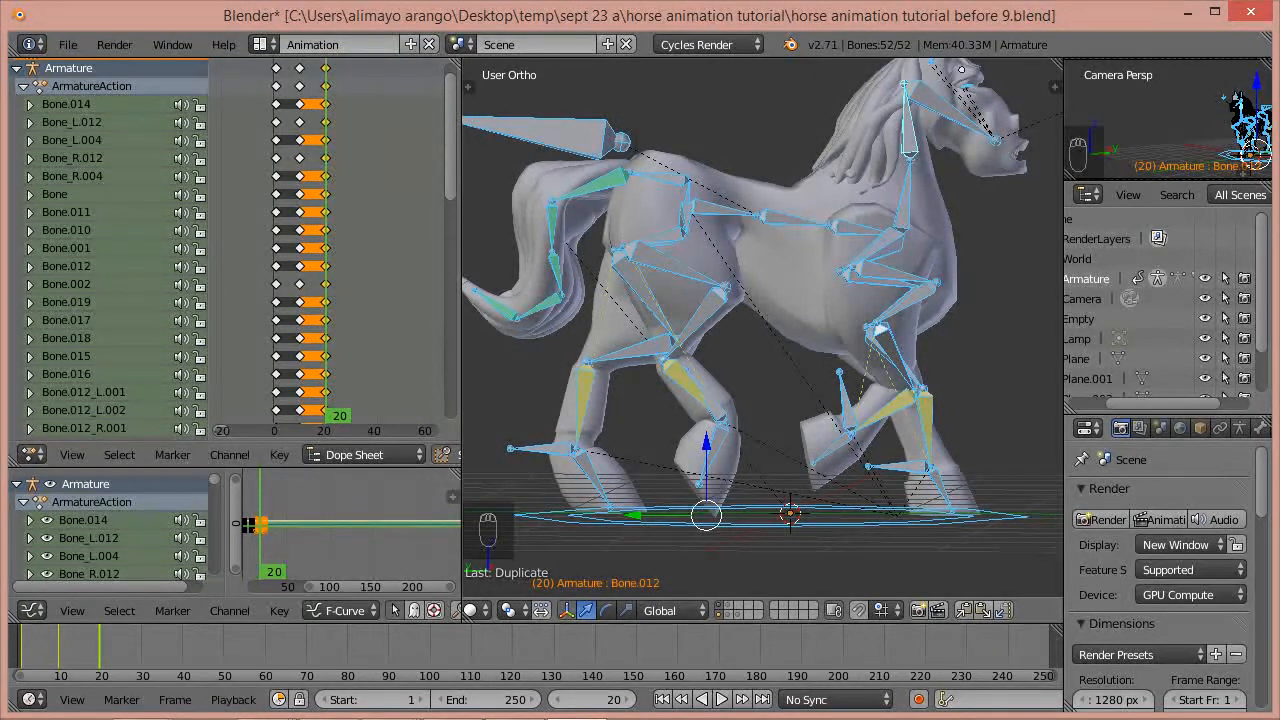
- Save an incremented copy of the file as "horse animation tutorial before 10.blend"
key("ctrl+shift+s")
key("KP_Add")
key("KP_Enter")
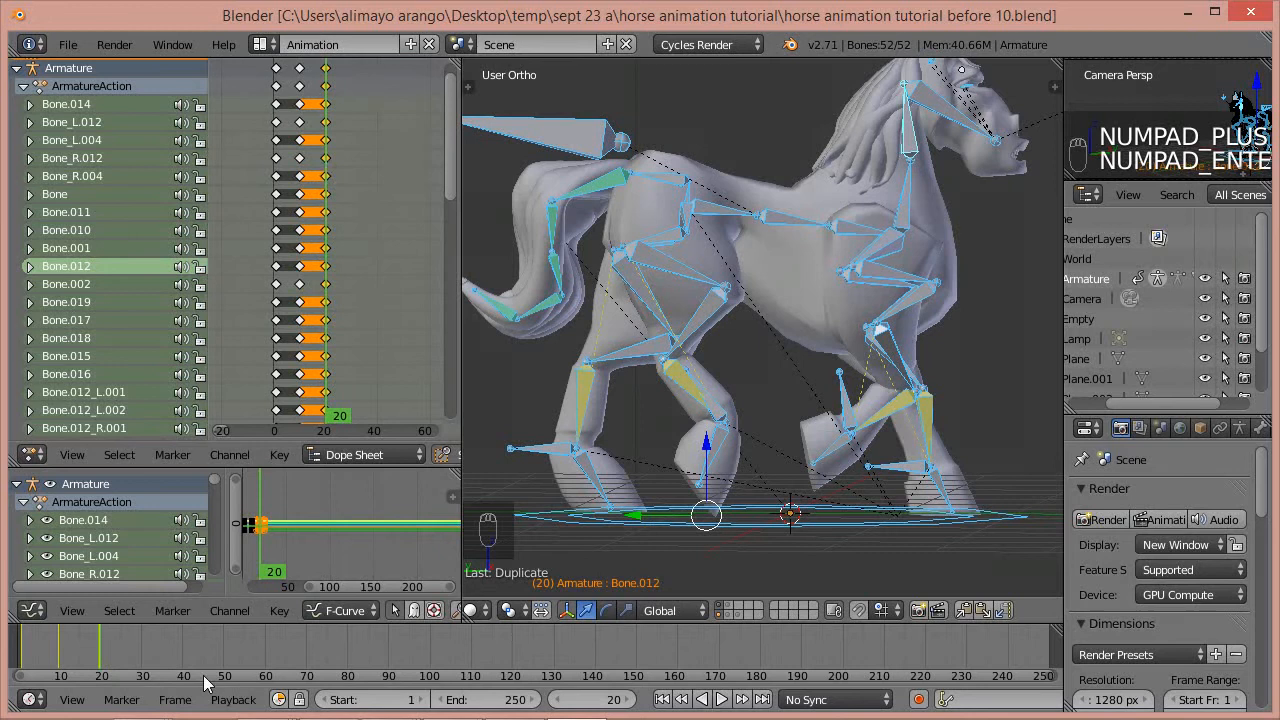
- Set the animation's end frame to 20
left_click(497, 704)
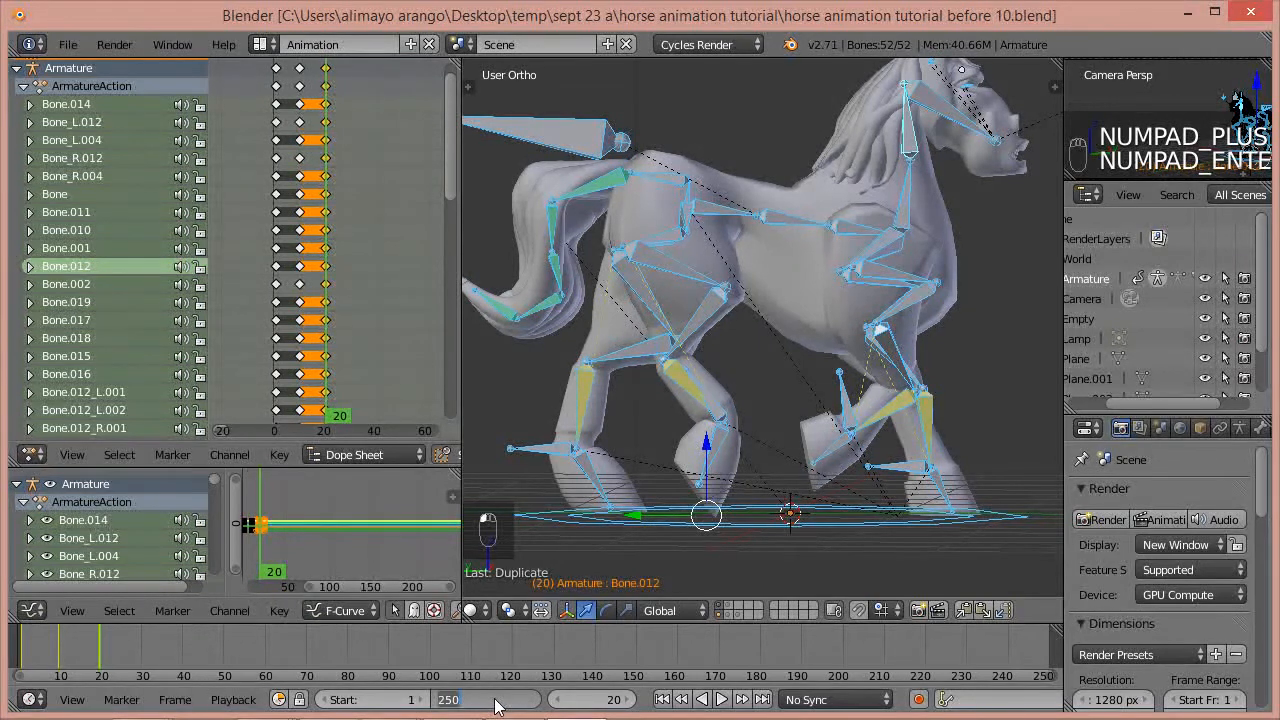
type("2")
key("Return")
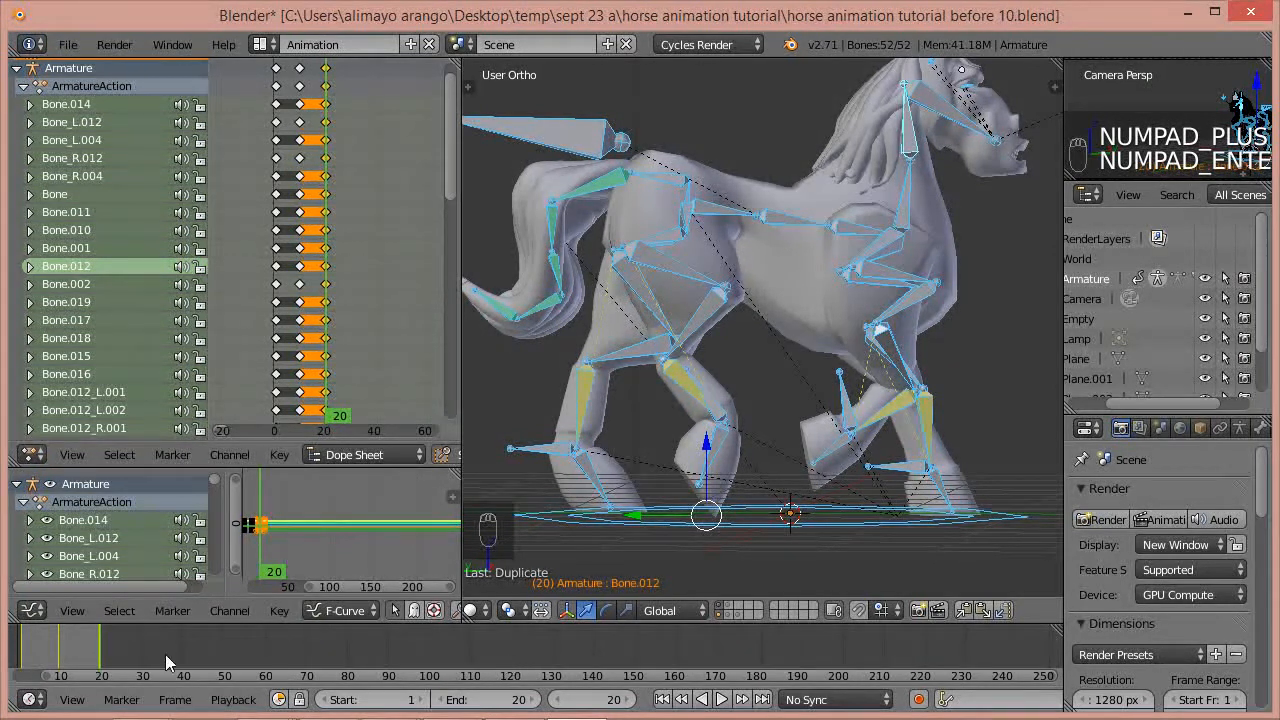
- Scrub the timeline from frame 20 through frame 10 back to frame 1 to compare the keyed poses
mouse_move(100, 653)
left_mouse_down()
mouse_move(5, 663)
mouse_move(101, 642)
left_mouse_up()
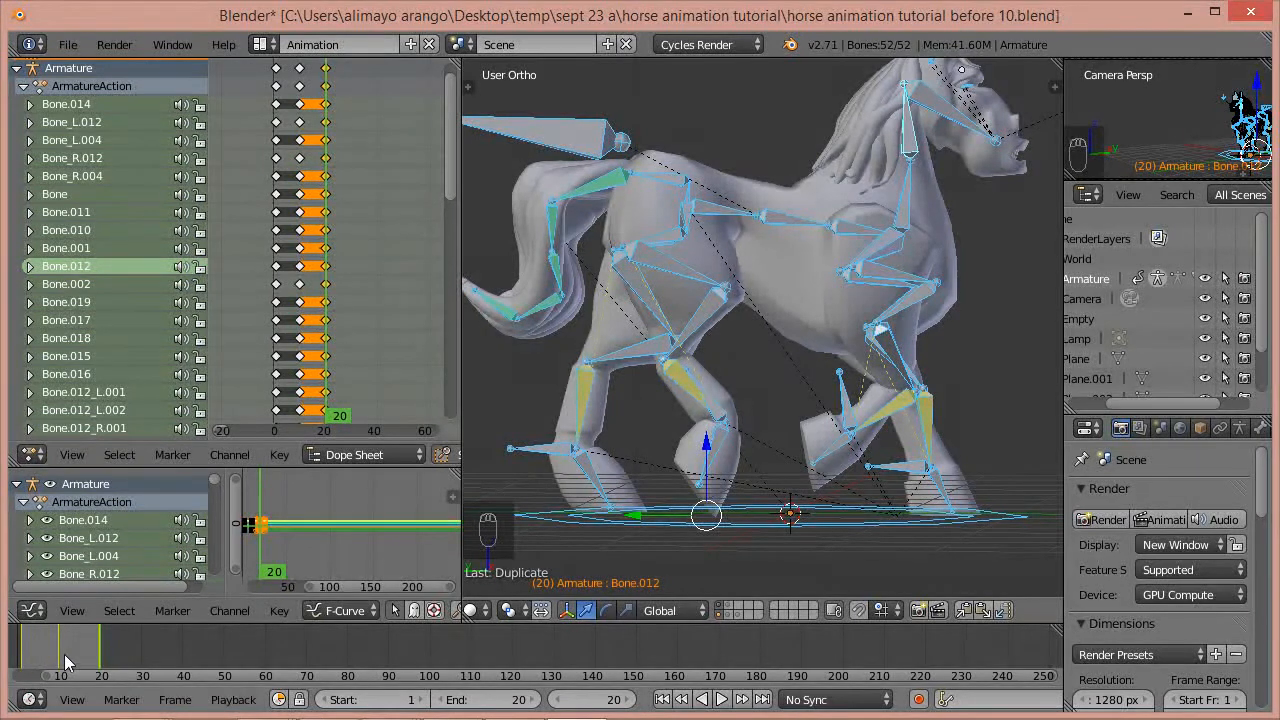
left_click_drag(97, 656, 58, 660)
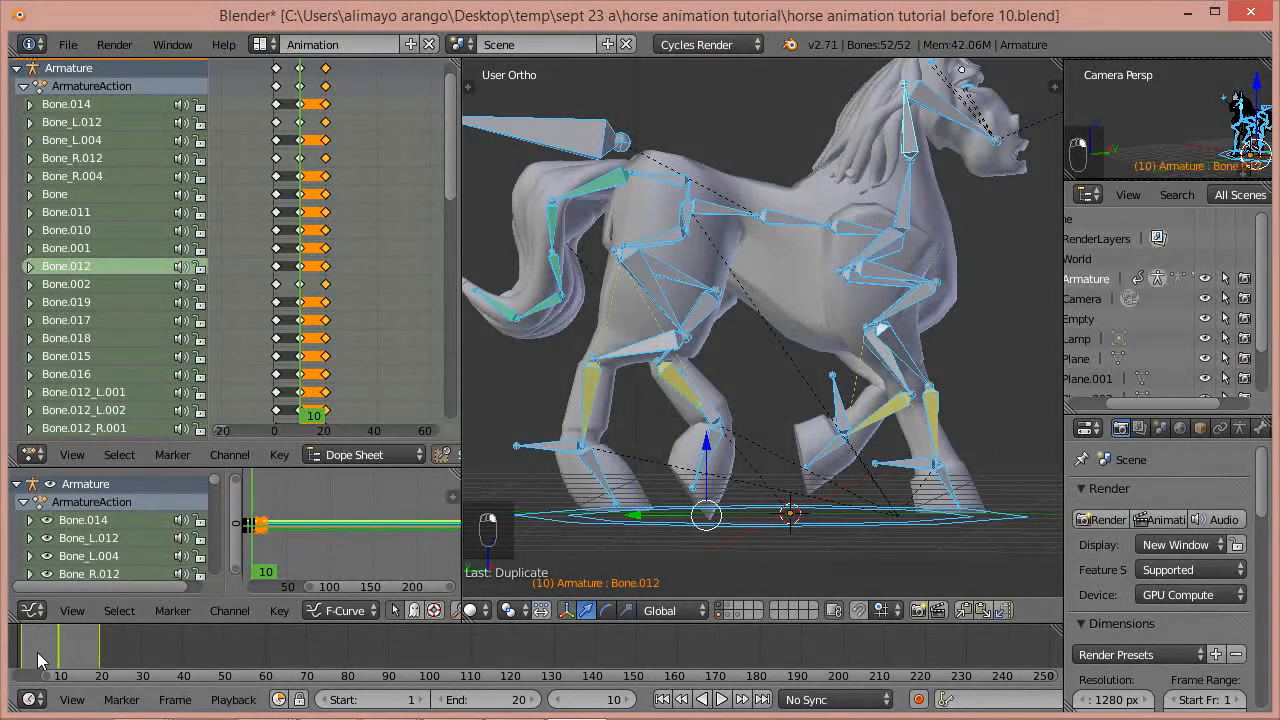
left_click_drag(40, 660, 27, 666)
mouse_move(25, 660)
right_mouse_down()
mouse_move(46, 650)
mouse_move(21, 650)
right_mouse_up()
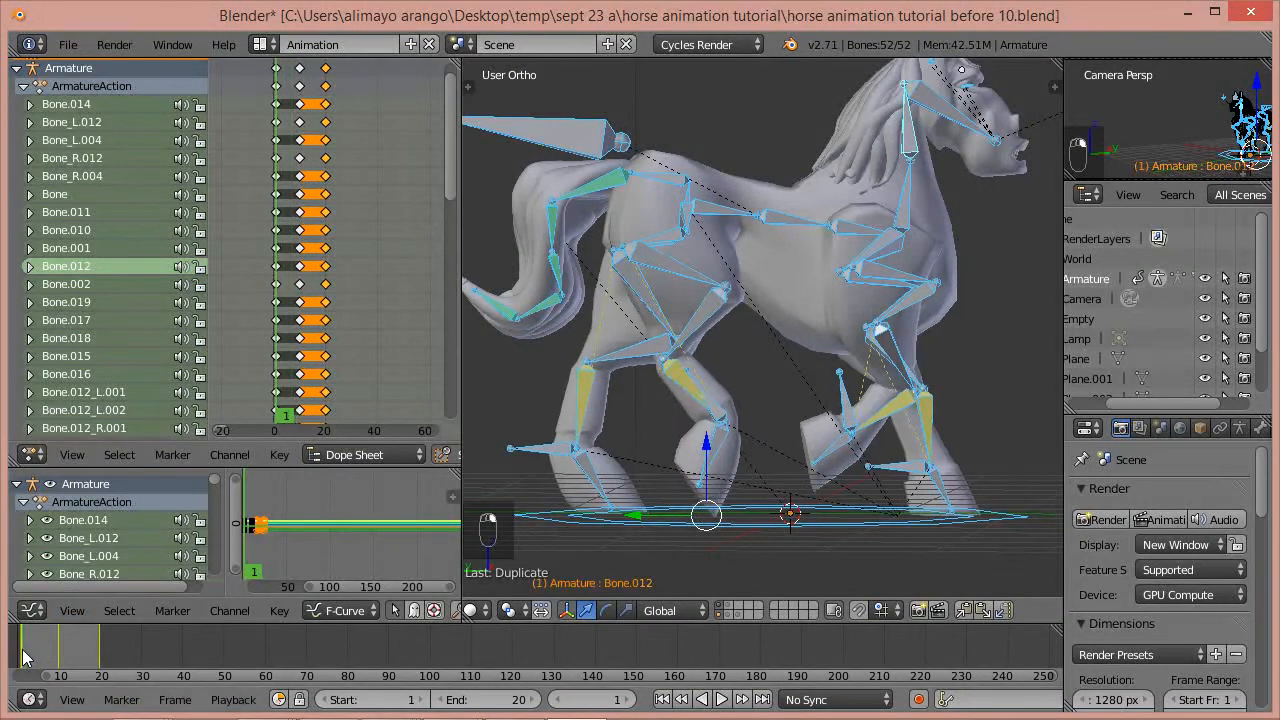
- Compare the frame 1 and frame 10 poses, then save an incremented copy as "horse animation tutorial before 11.blend"
middle_click_drag(626, 426, 705, 462)
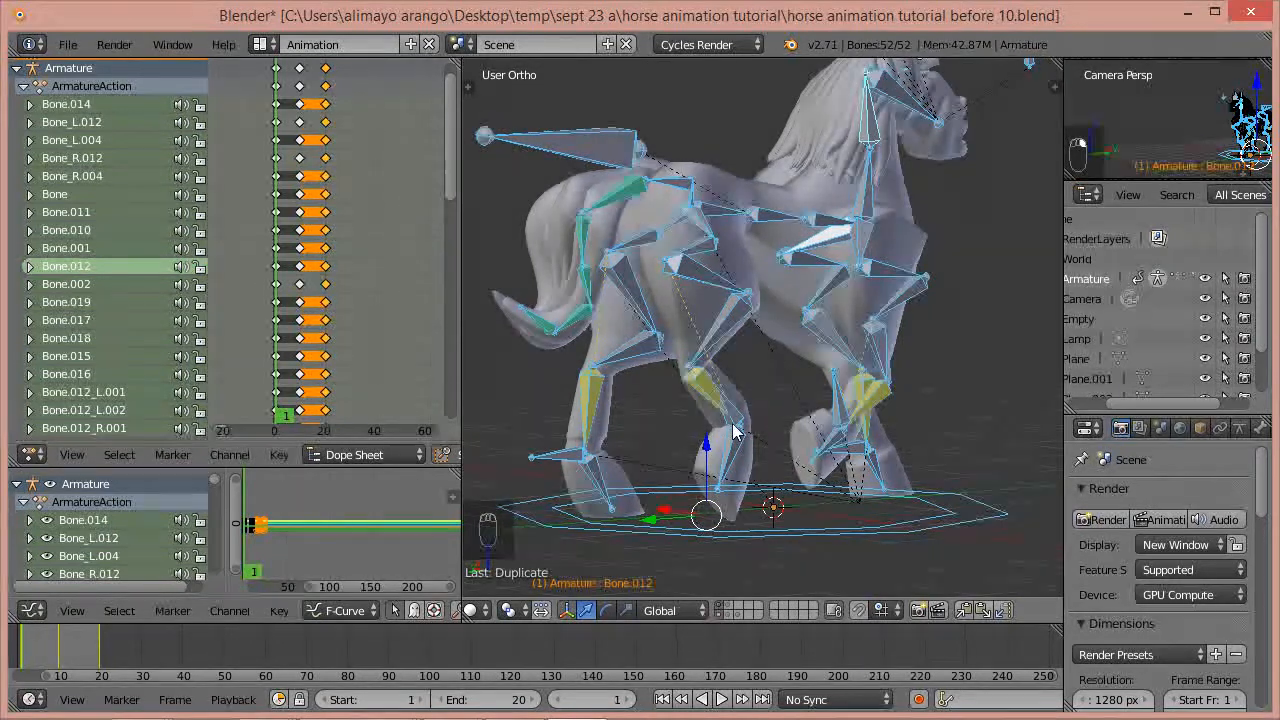
left_click(25, 655)
left_click_drag(27, 655, 59, 655)
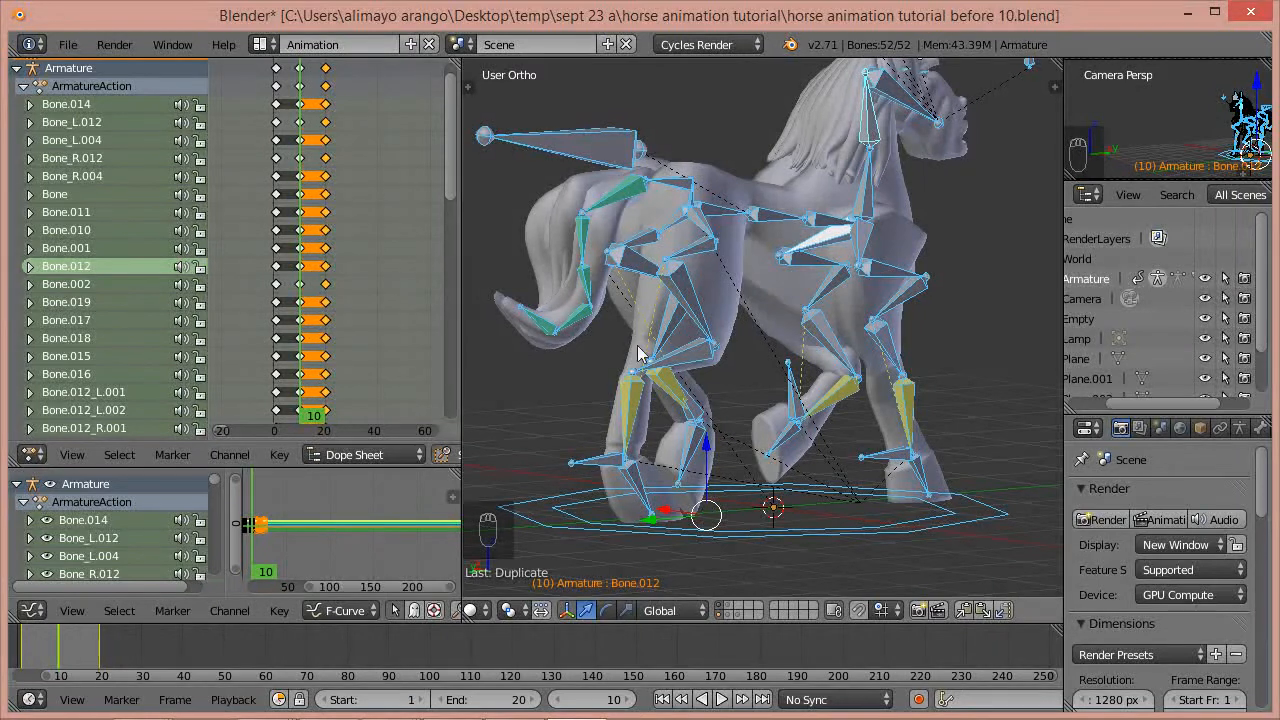
middle_click_drag(744, 486, 636, 503)
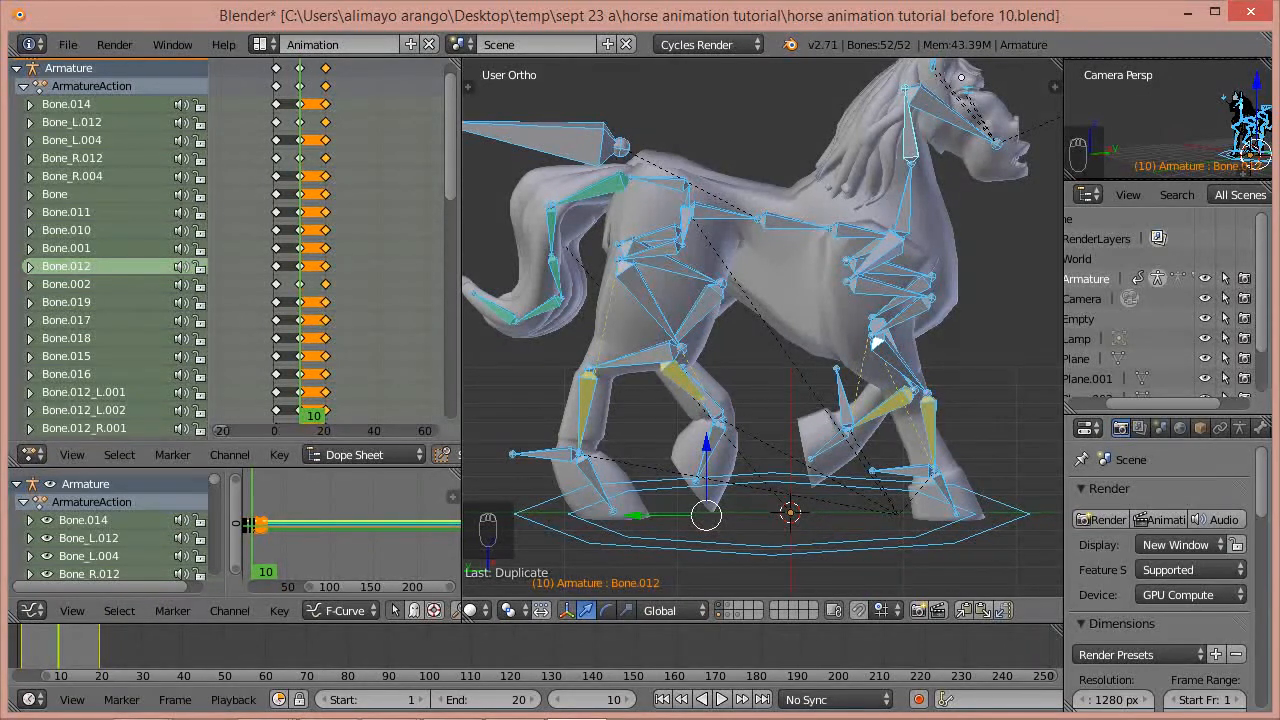
key("KP_Add")
key("KP_Enter")
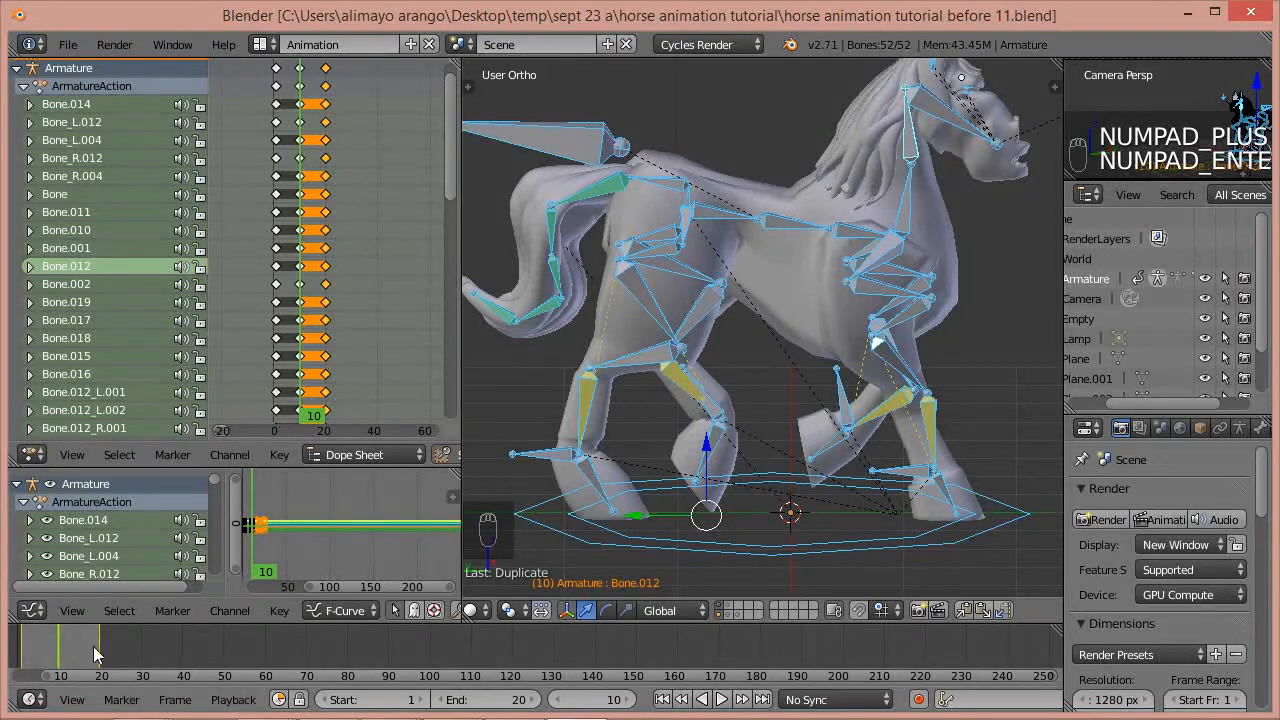
- Go to frame 3 and select the right hind foot's control bone, Bone_R.013
left_click_drag(44, 656, 34, 650)
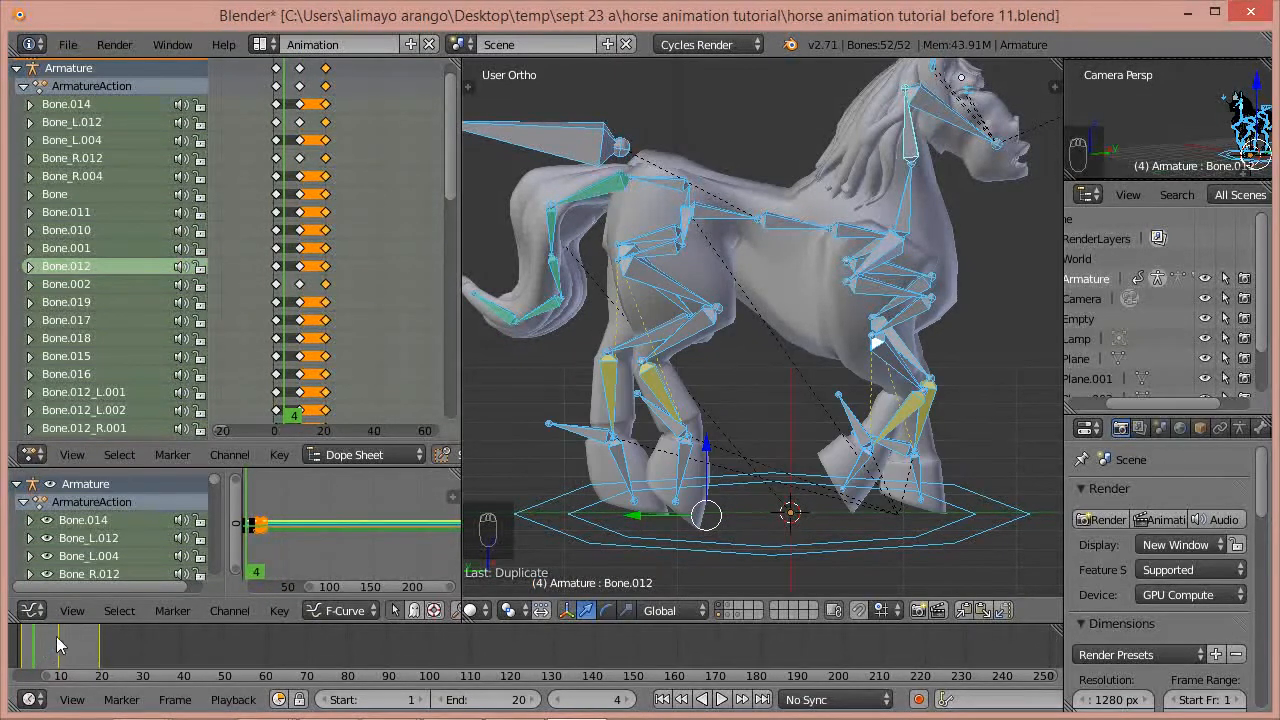
left_click(556, 700)
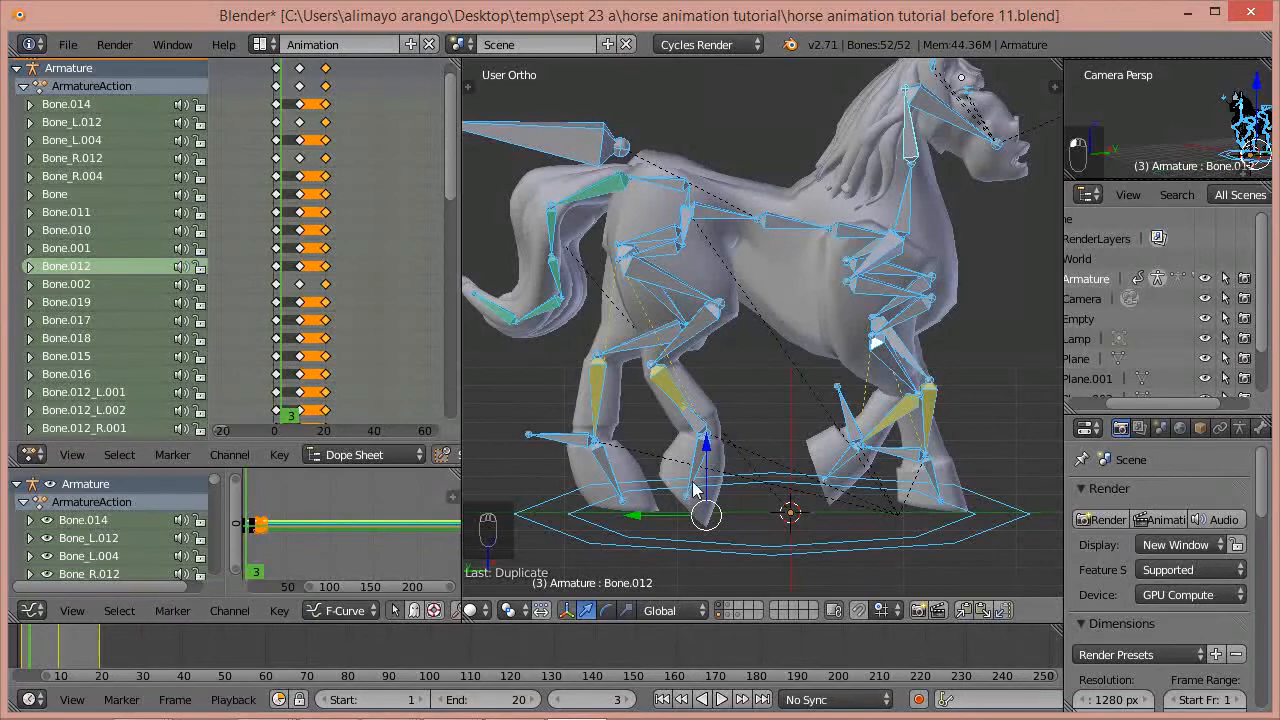
middle_click_drag(712, 492, 742, 484)
right_click(708, 428)
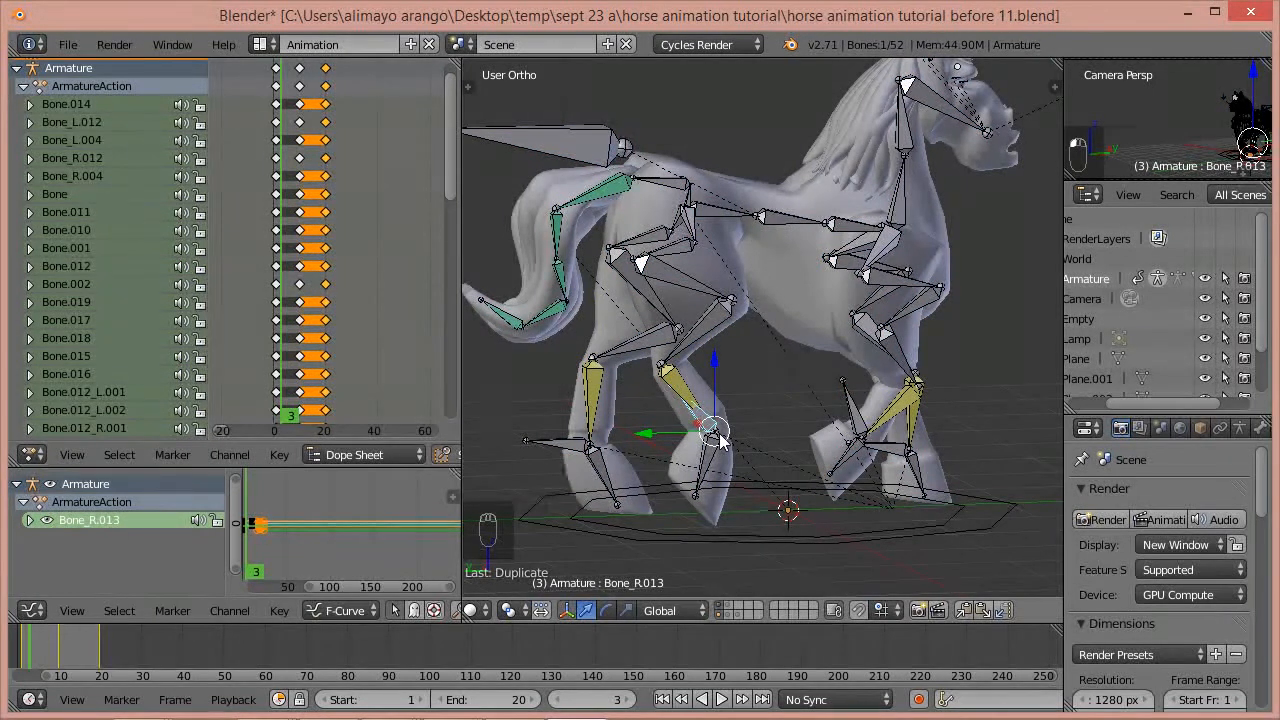
- Rotate the right hind foot's control bone about -41° around the global X axis
key("r")
key("x")
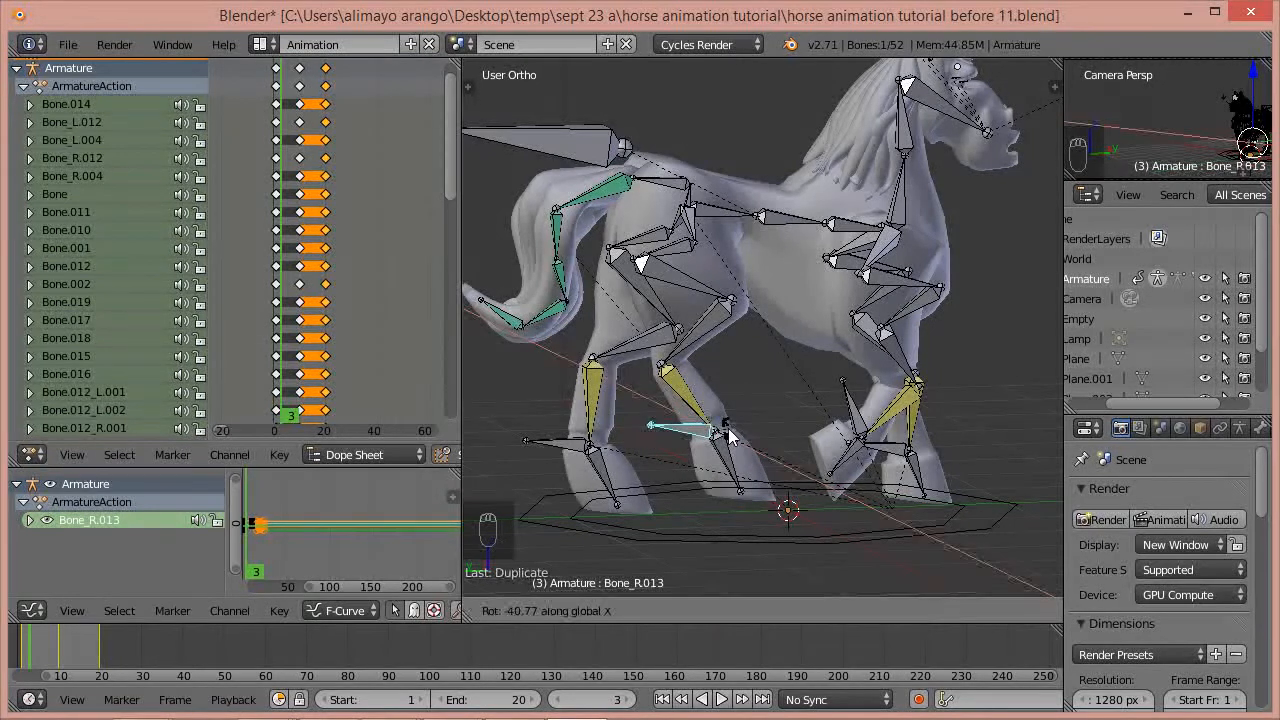
left_click(728, 432)
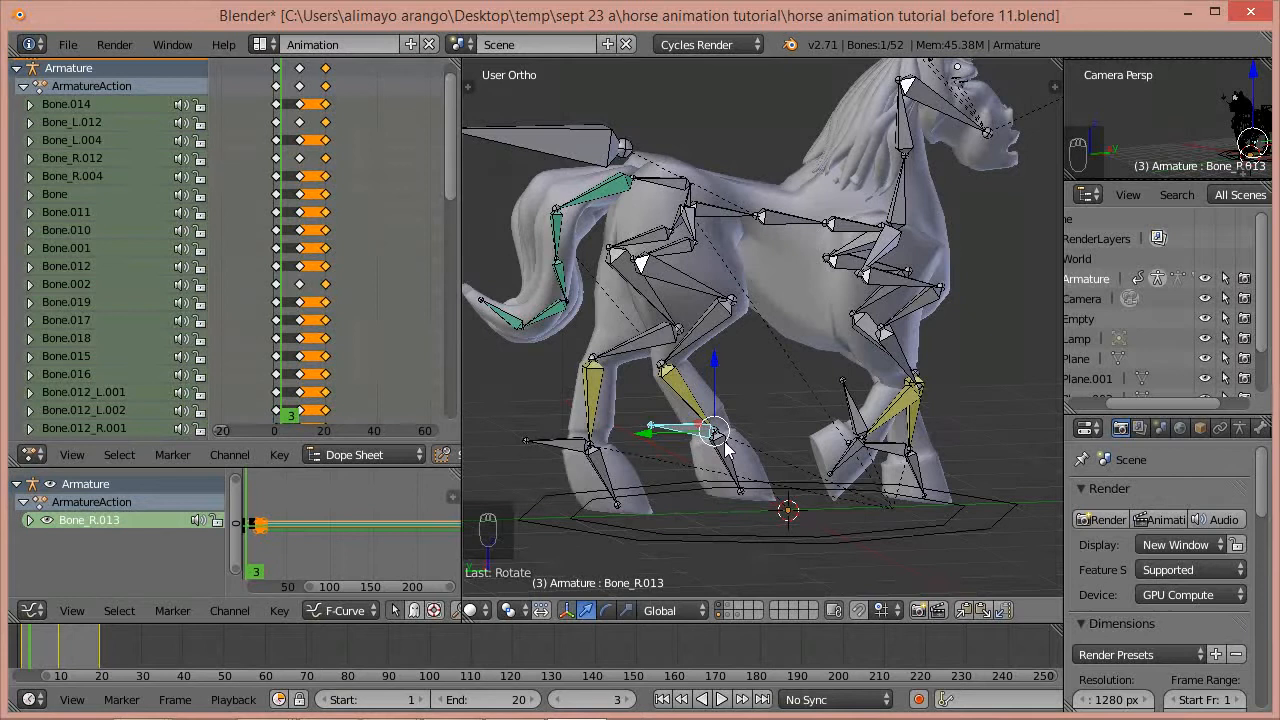
- Clear the location and rotation of Bone_R.013 and shift the right hind foot forward along the global Y axis by about 0.5
key("alt+g")
key("alt+r")
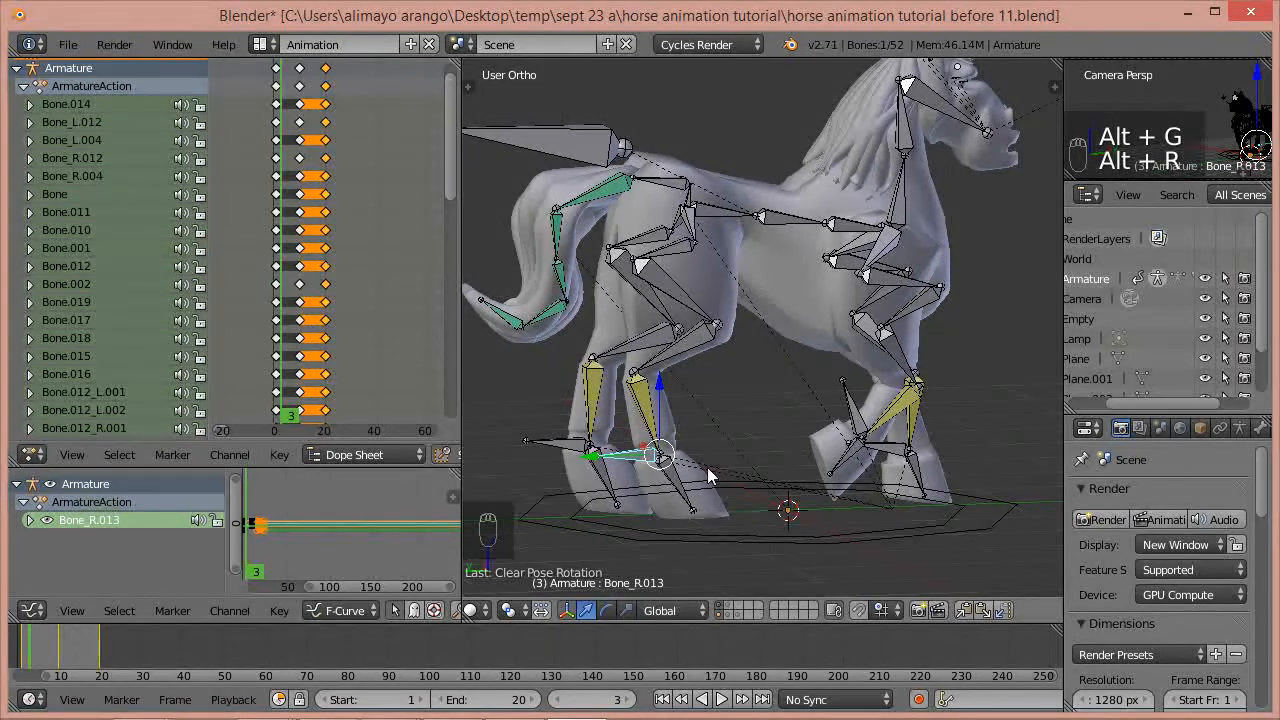
middle_click_drag(752, 485, 684, 495)
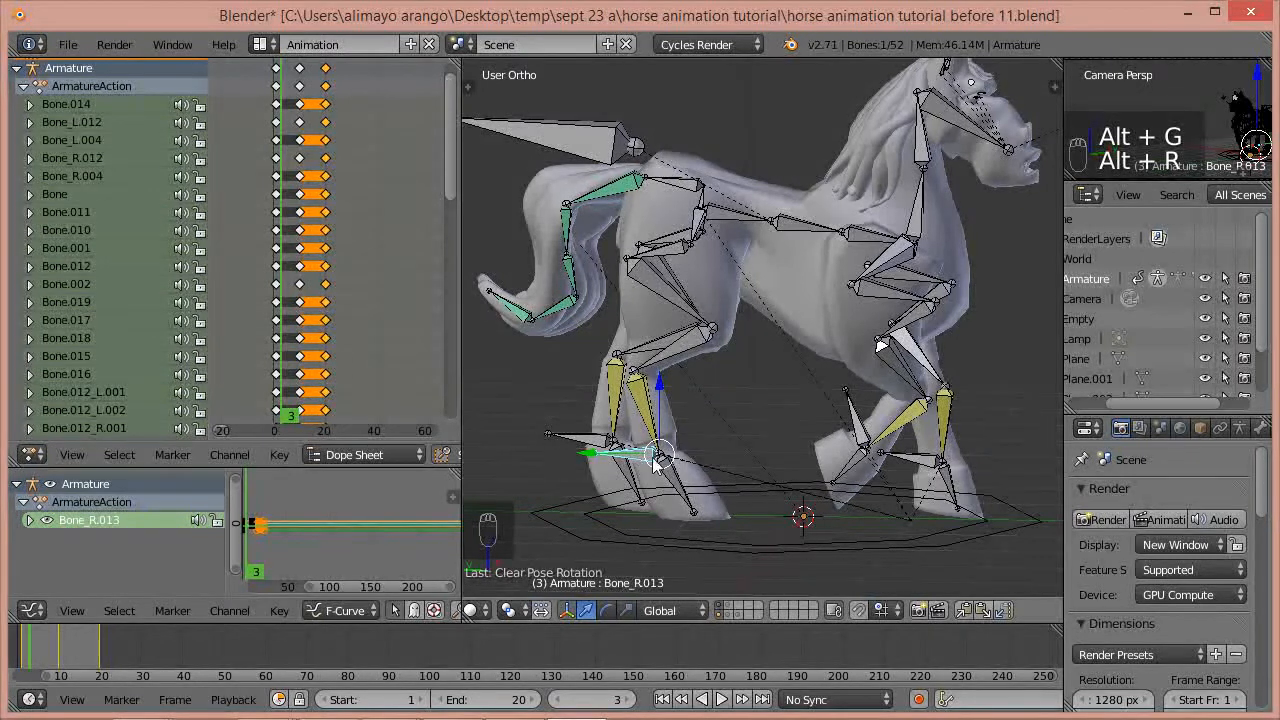
left_click_drag(596, 460, 647, 457)
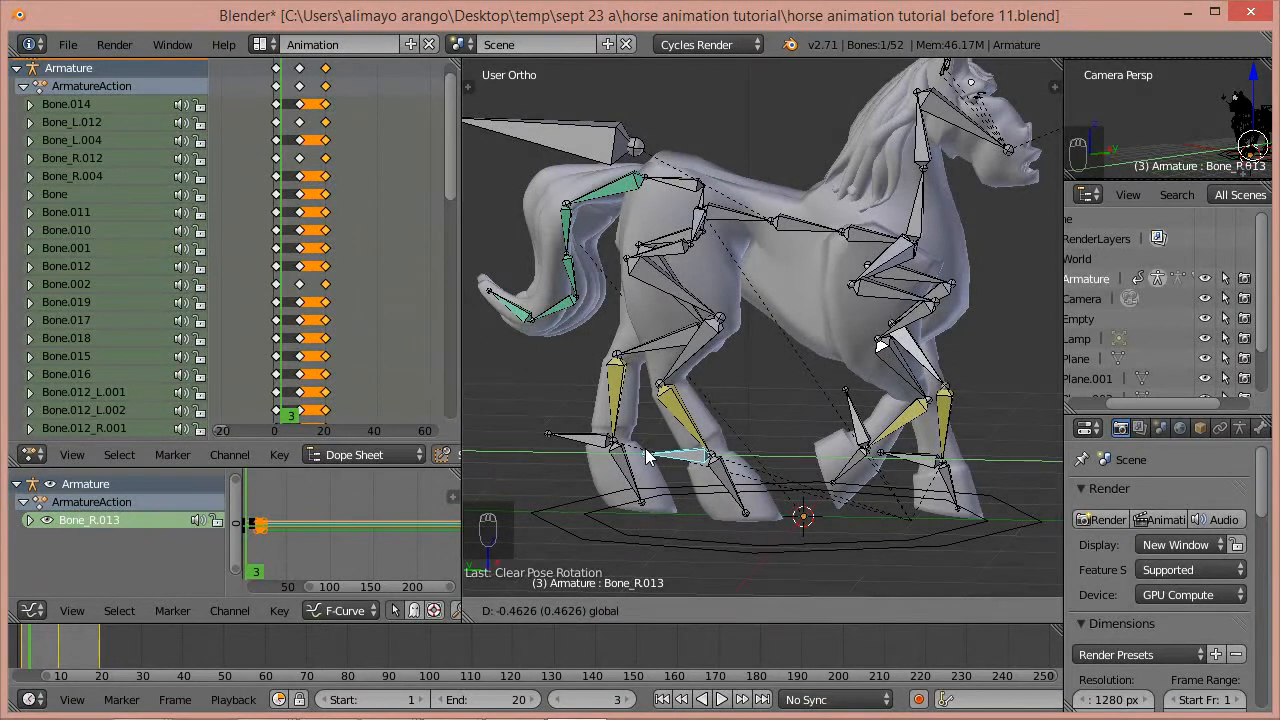
left_click_drag(646, 456, 655, 457)
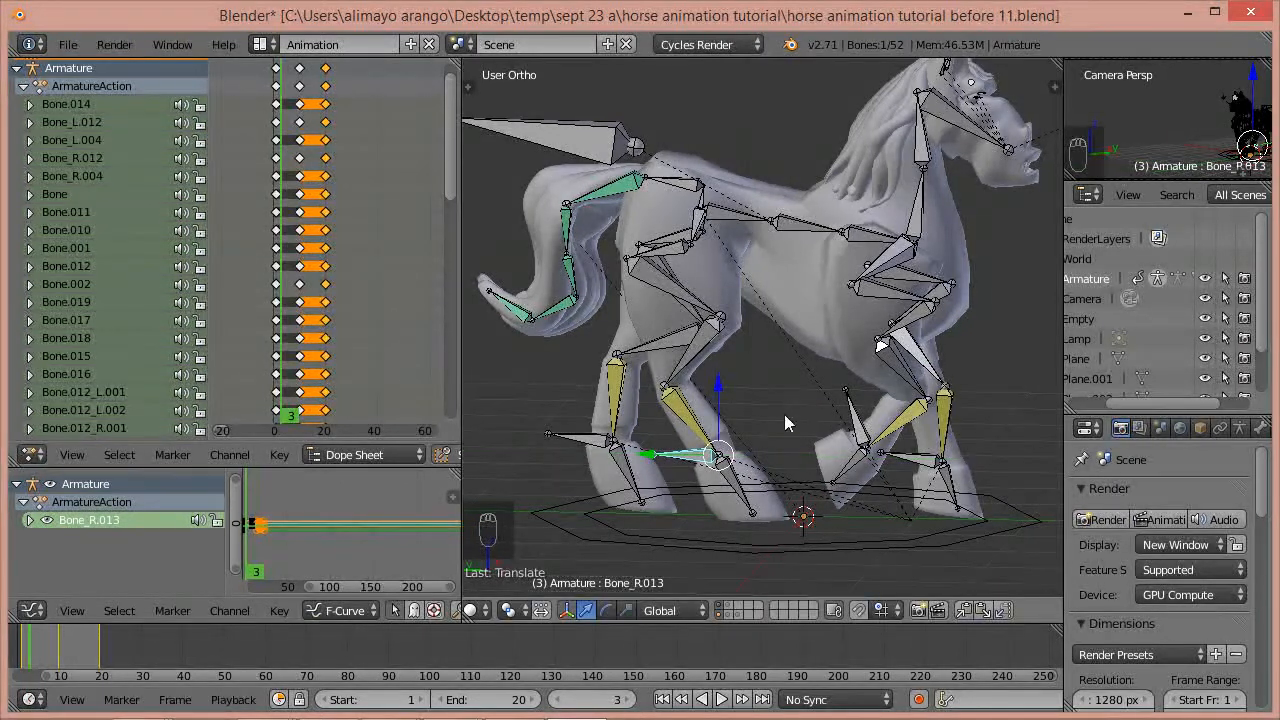
- Raise the right front foot's control bone, Bone_R.012, and rotate it about 37° around the global X axis
right_click(857, 432)
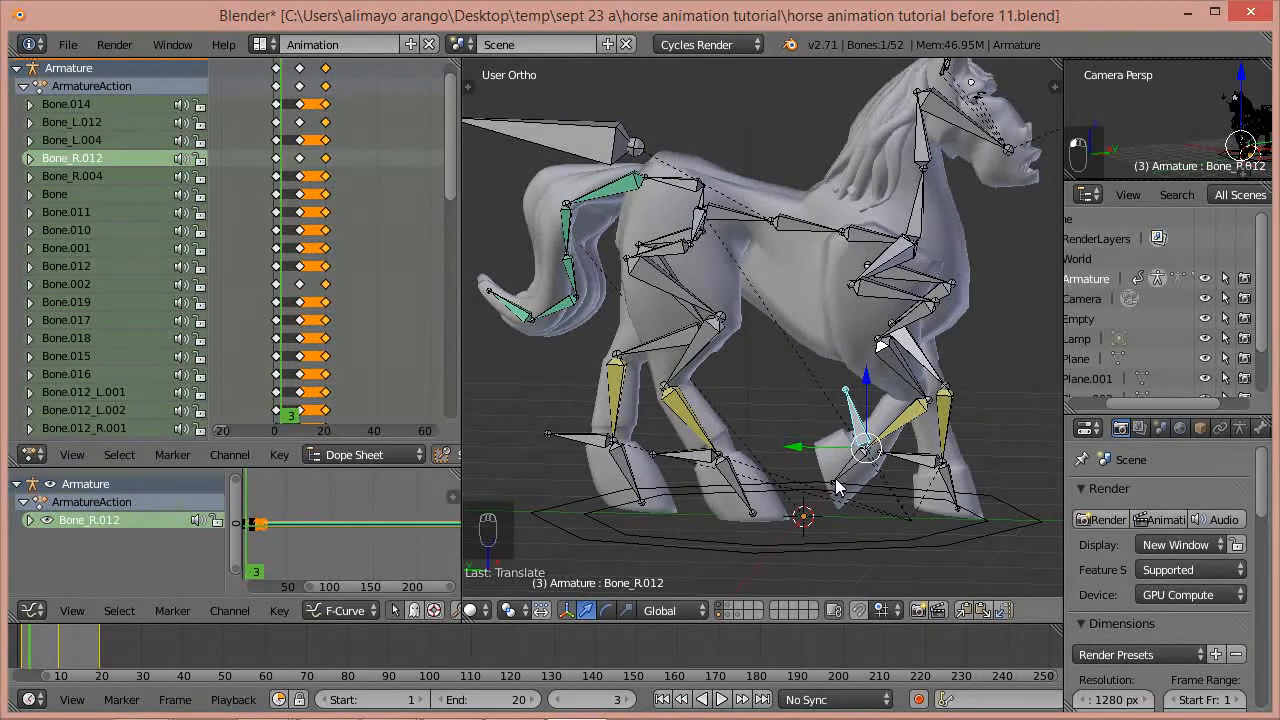
left_click_drag(867, 398, 860, 377)
key("r")
key("x")
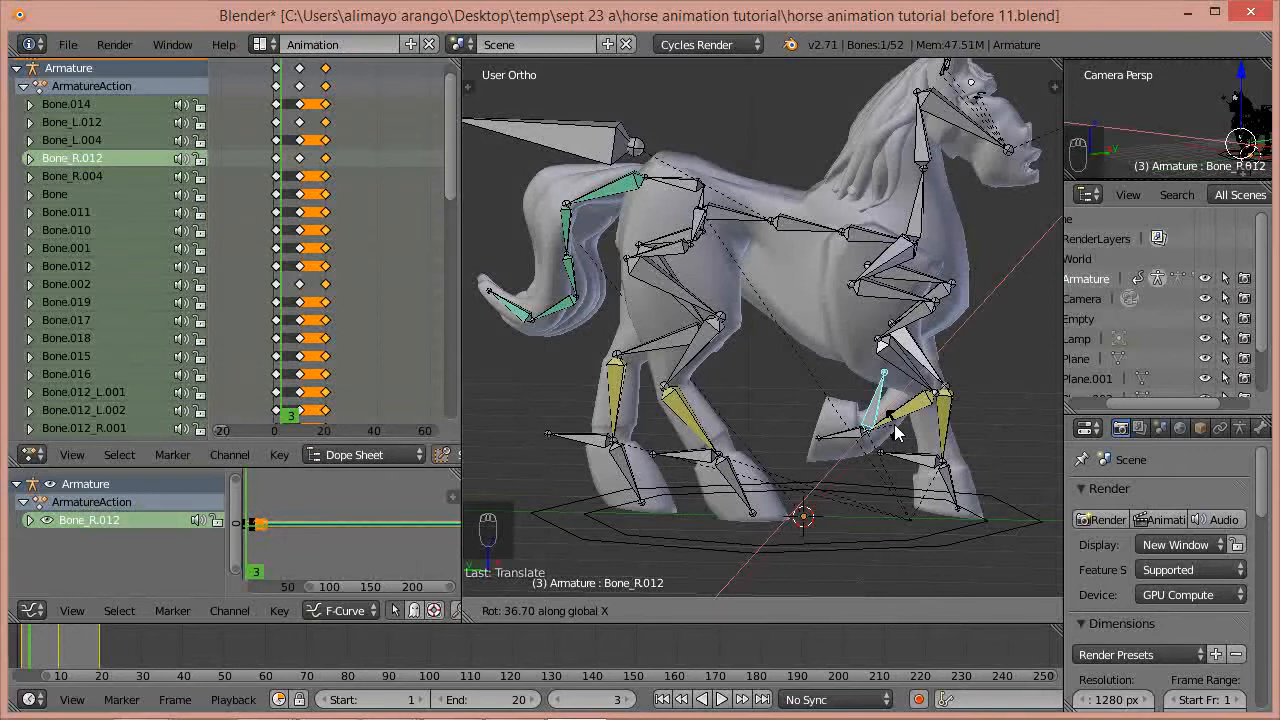
left_click(895, 432)
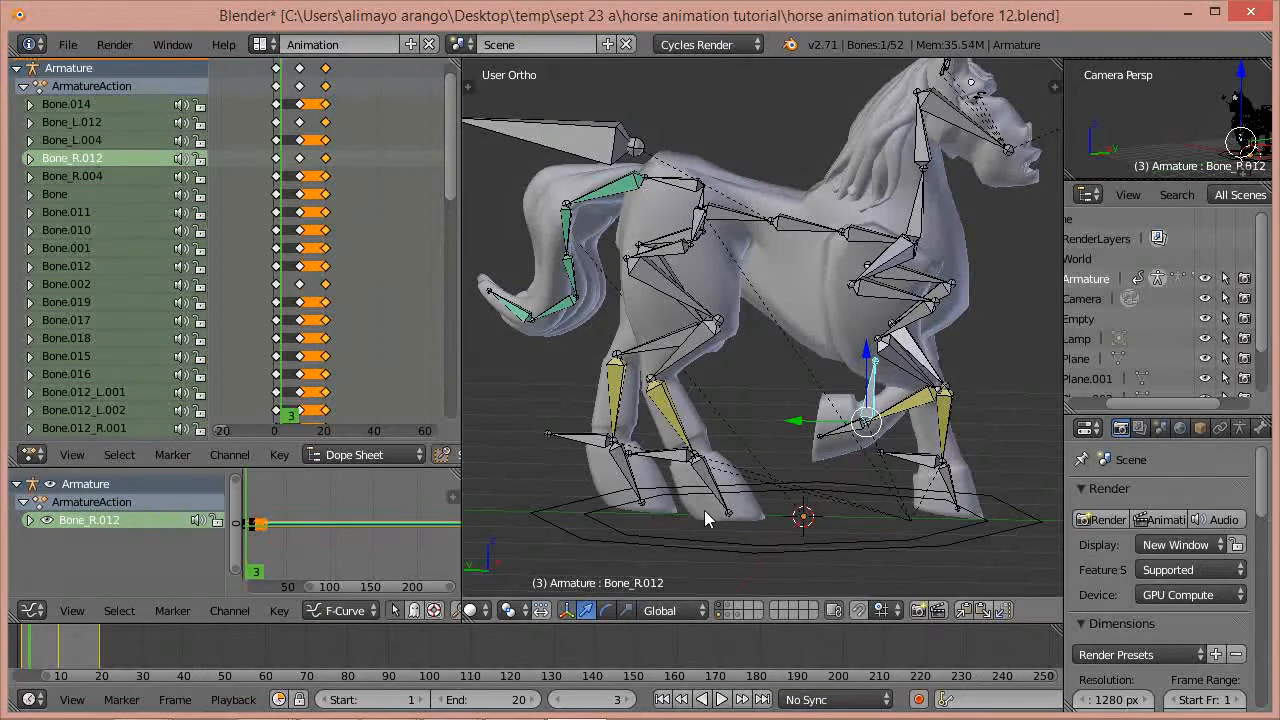
- Move Bone_R.013 farther forward along the global Y axis and rotate Bone_R.012 slightly more around the global X axis
right_click(661, 454)
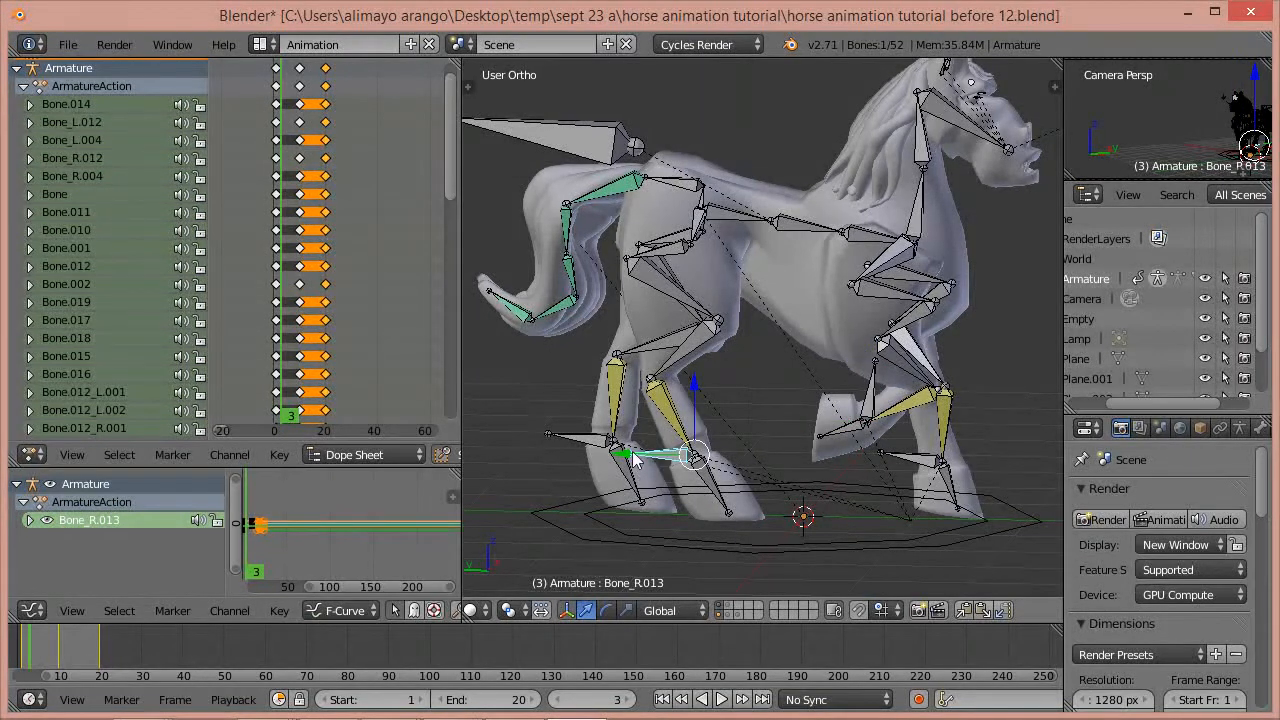
left_click_drag(628, 458, 679, 459)
right_click(868, 415)
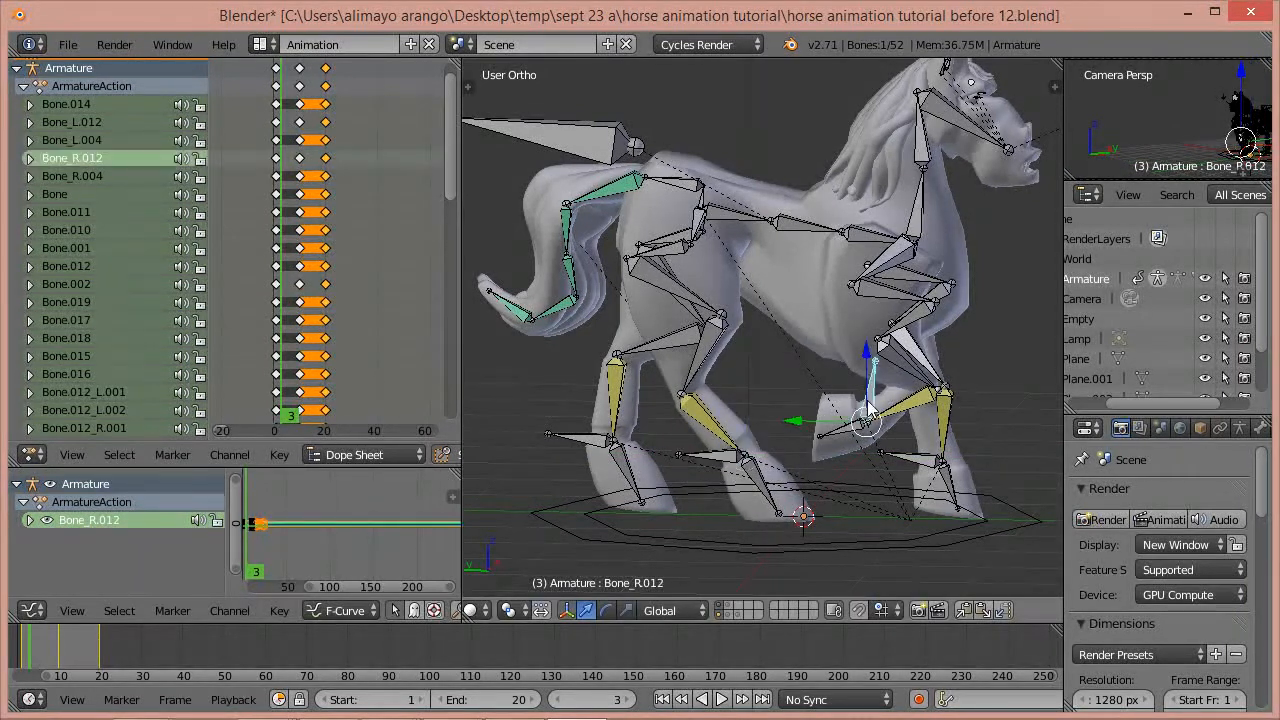
key("r")
key("x")
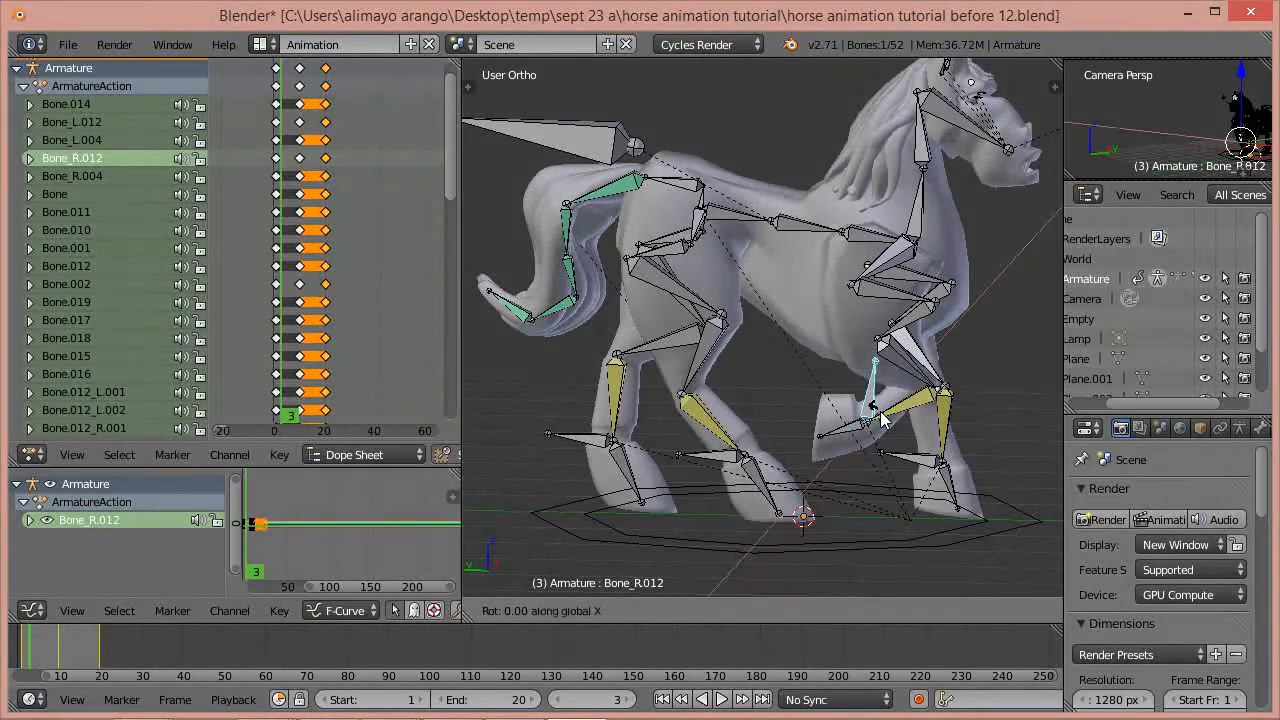
left_click(893, 420)
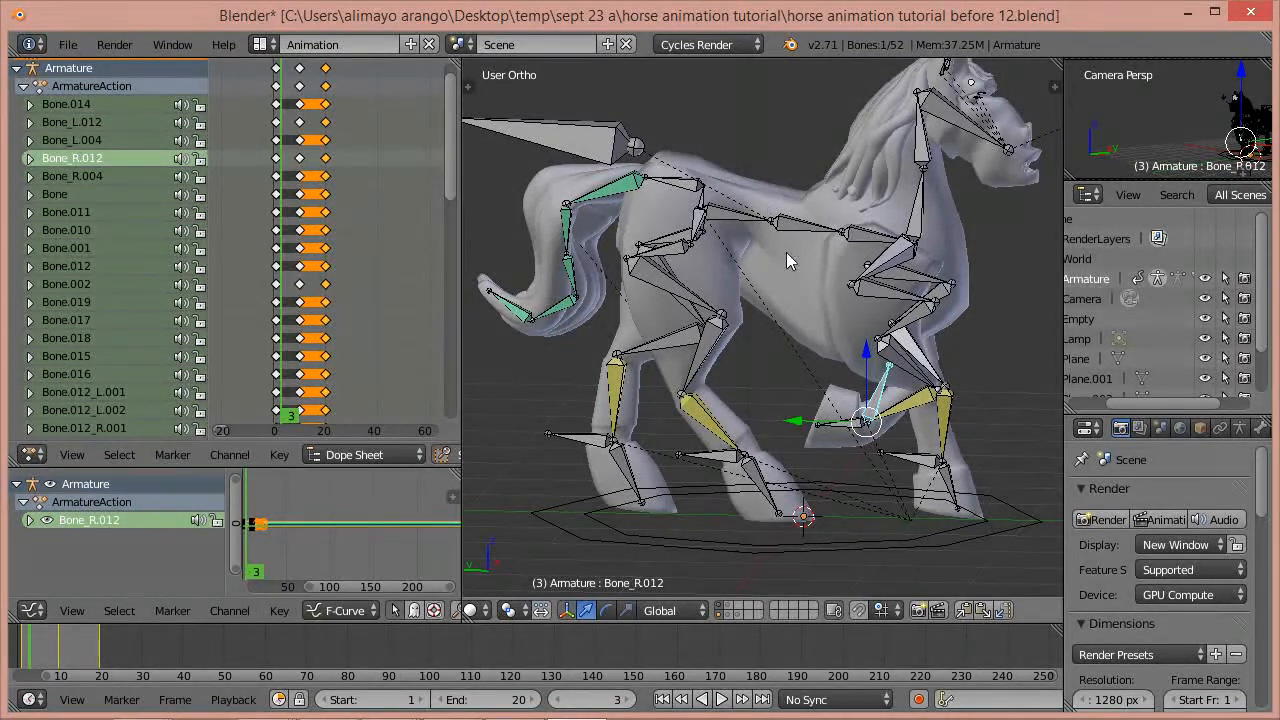
- Clear the rotation of the neck bone Bone.012 and the location and rotation of the spine's root bone, Bone
right_click(920, 166)
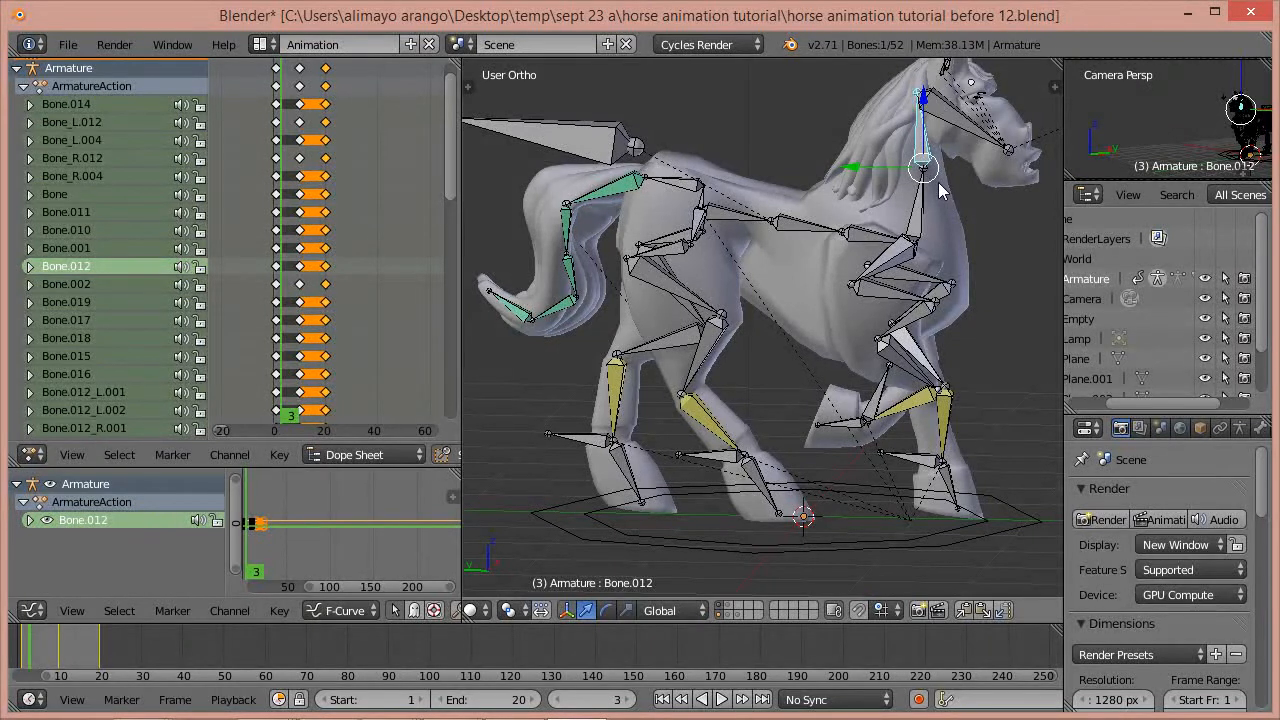
key("alt+r")
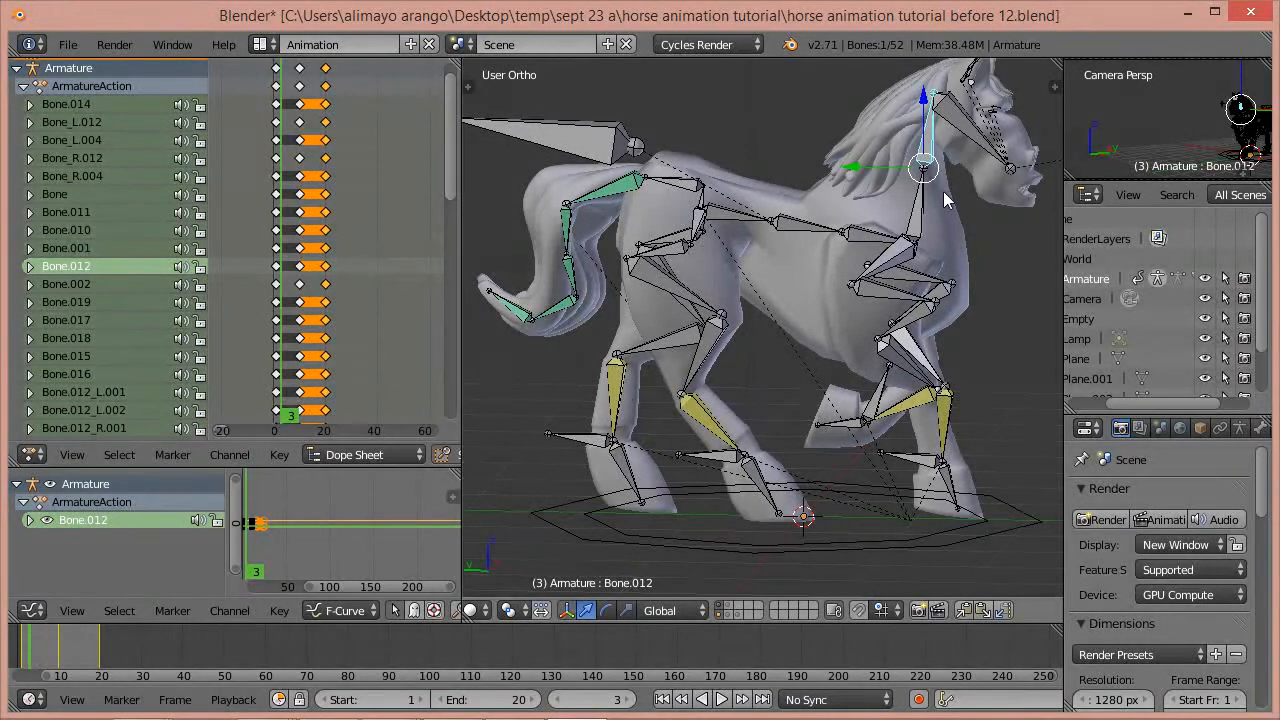
right_click(727, 224)
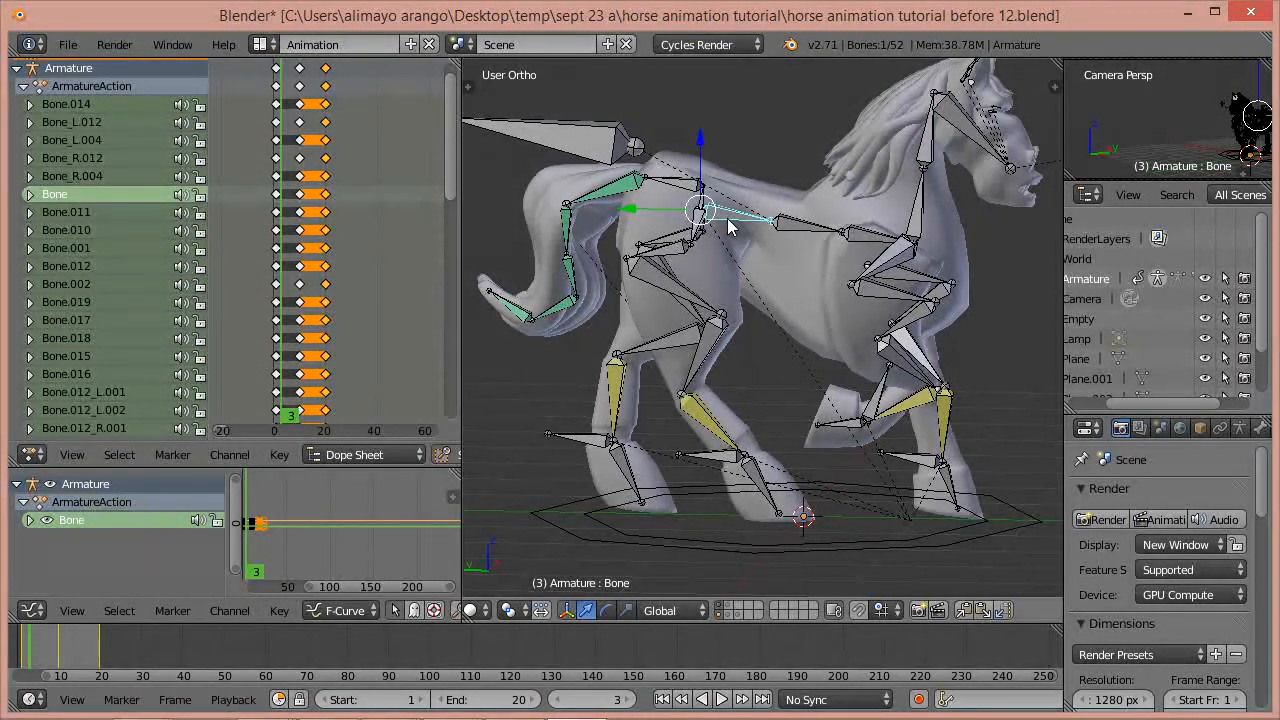
key("alt+g")
key("alt+r")
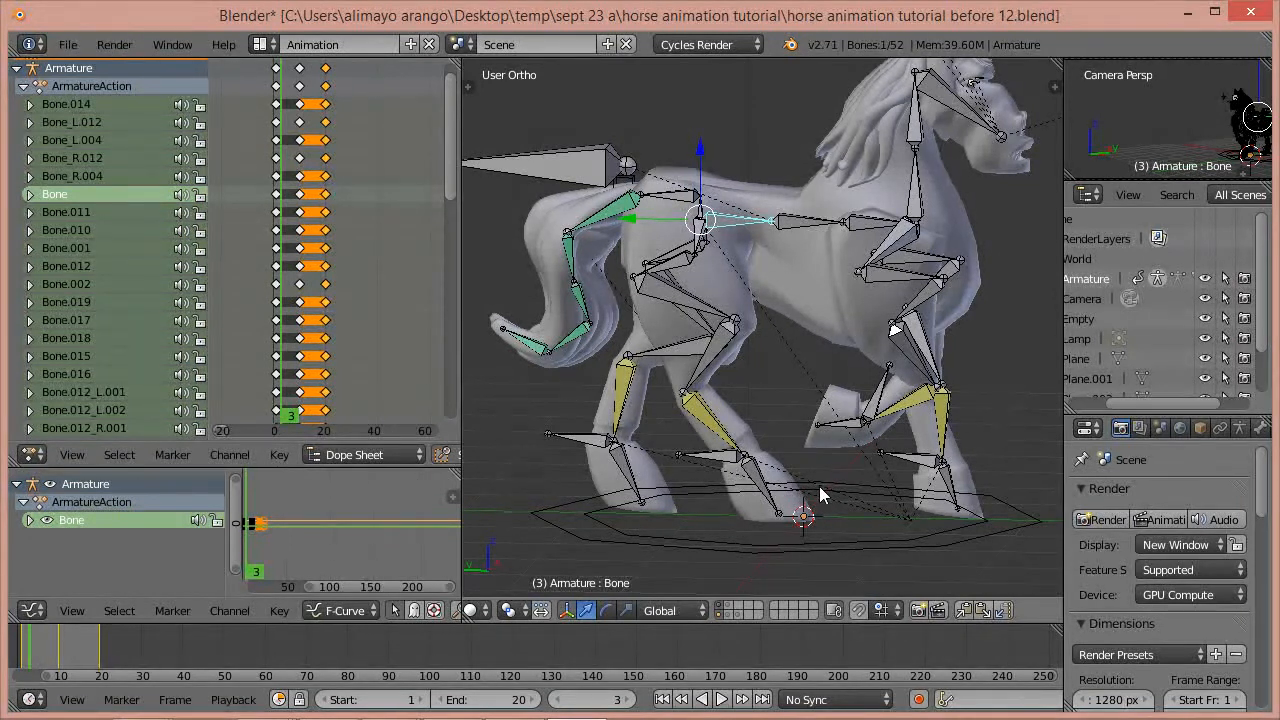
- Select all of the armature's bones and insert a LocRot keyframe at frame 3
key("a")
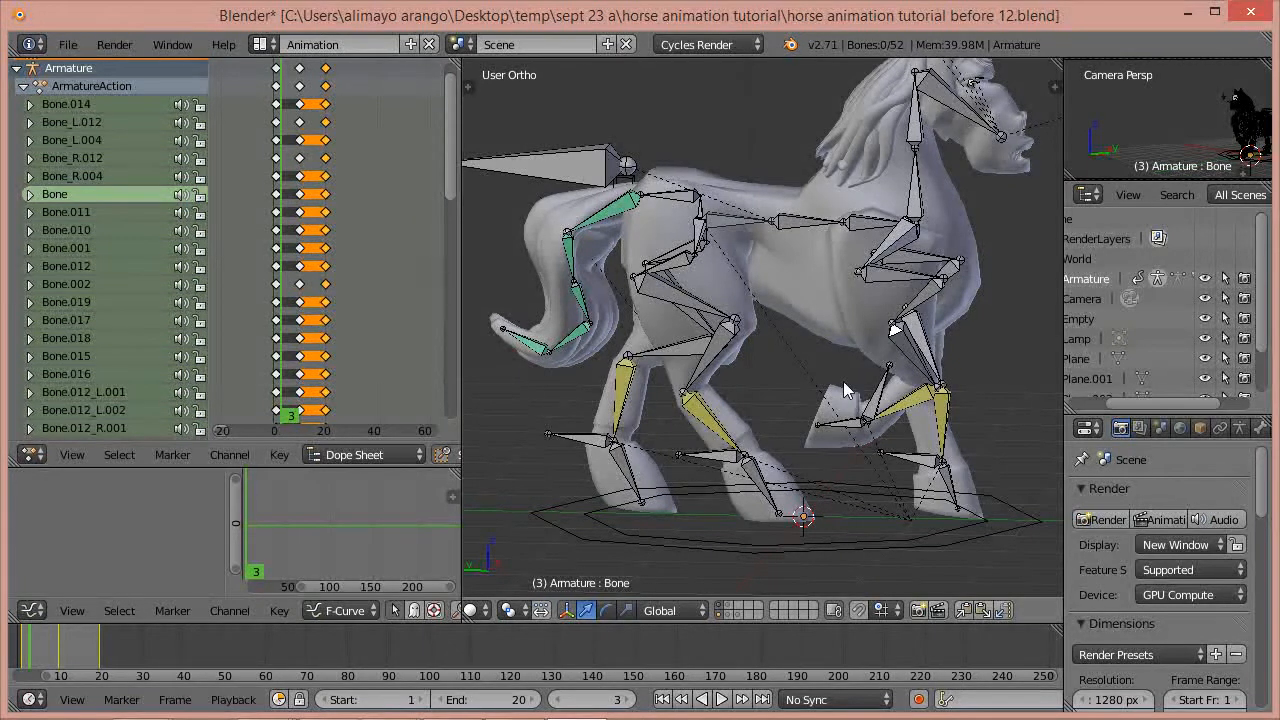
key("a")
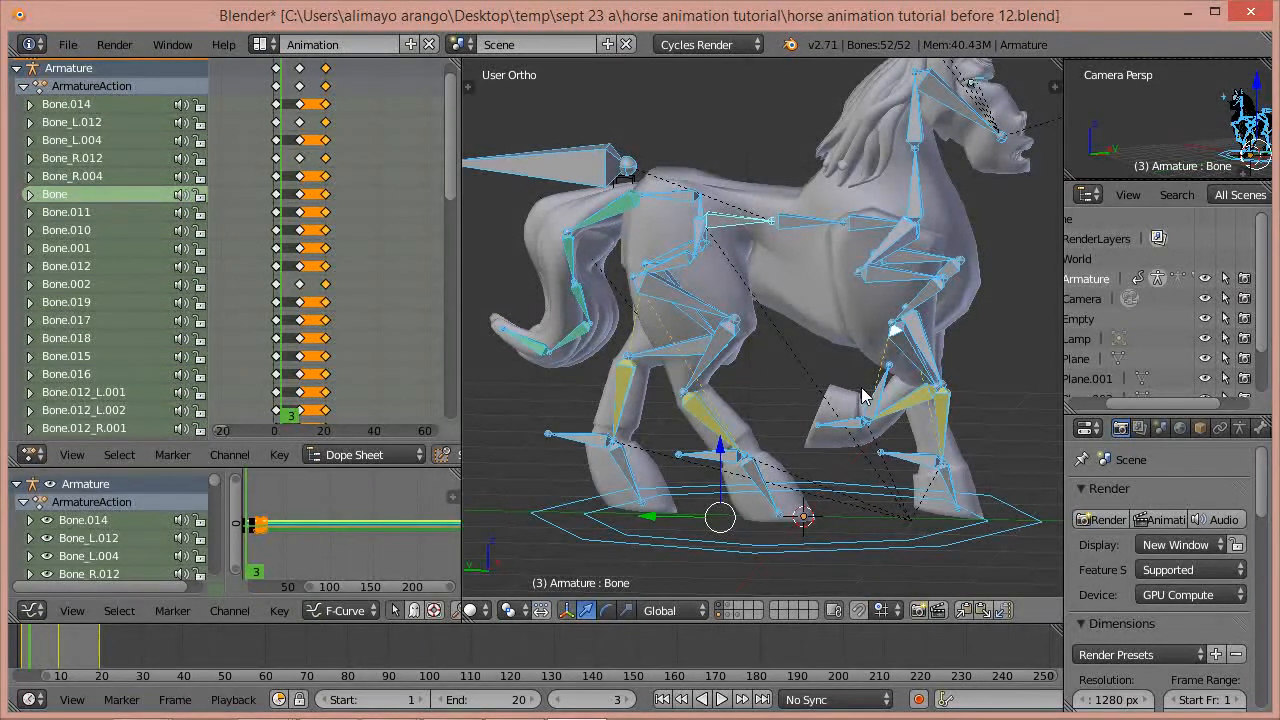
key("i")
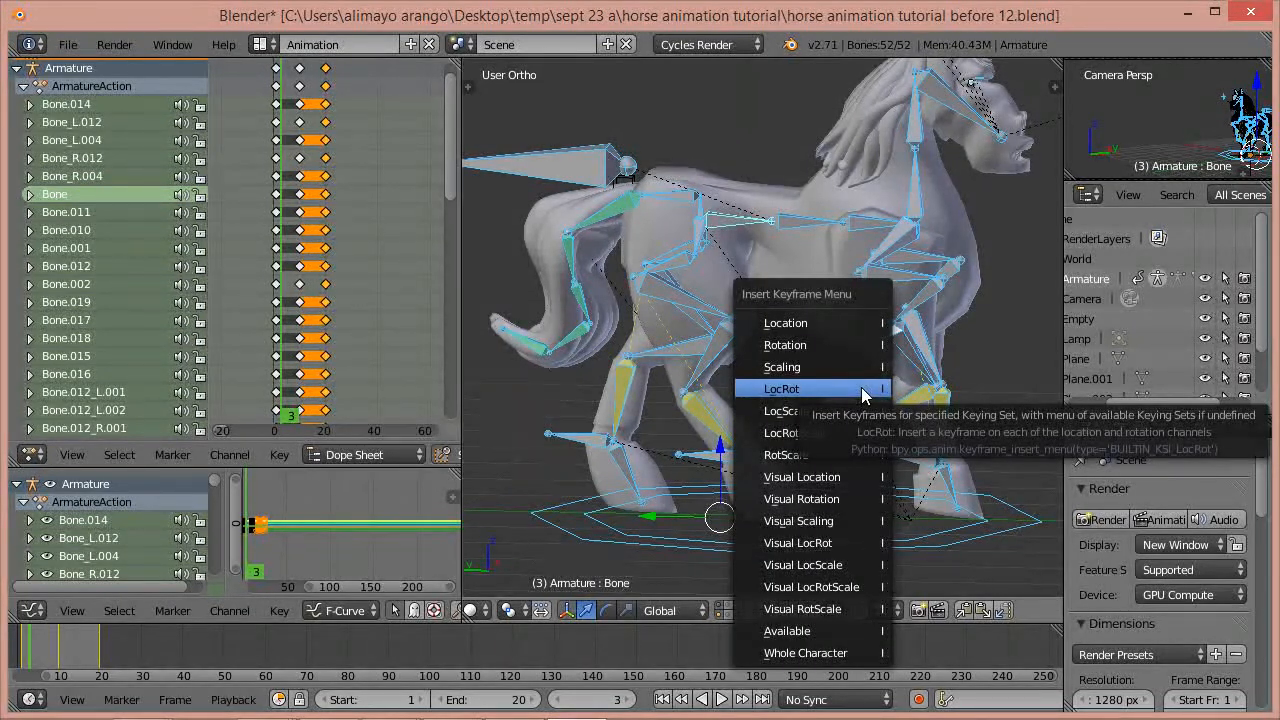
left_click(862, 391)
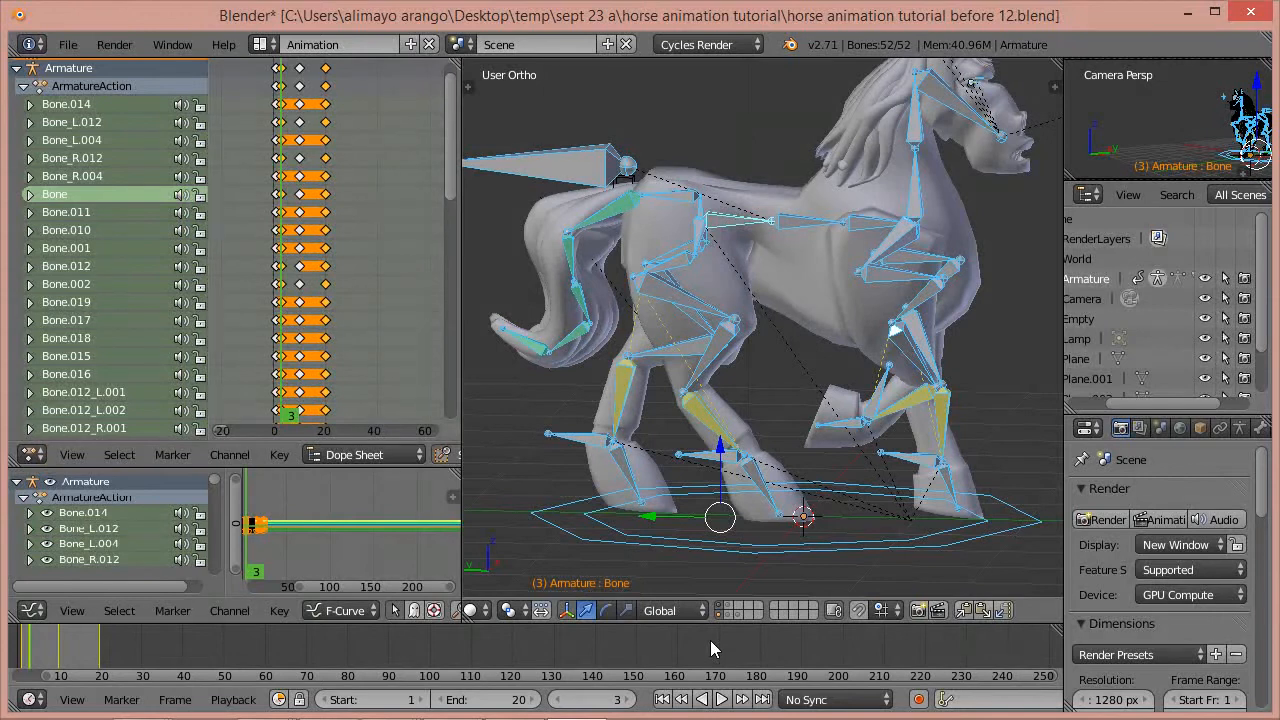
- Paste the copied frame 3 pose mirrored at frame 13 and insert a LocRot keyframe for all bones
key("shift+Up")
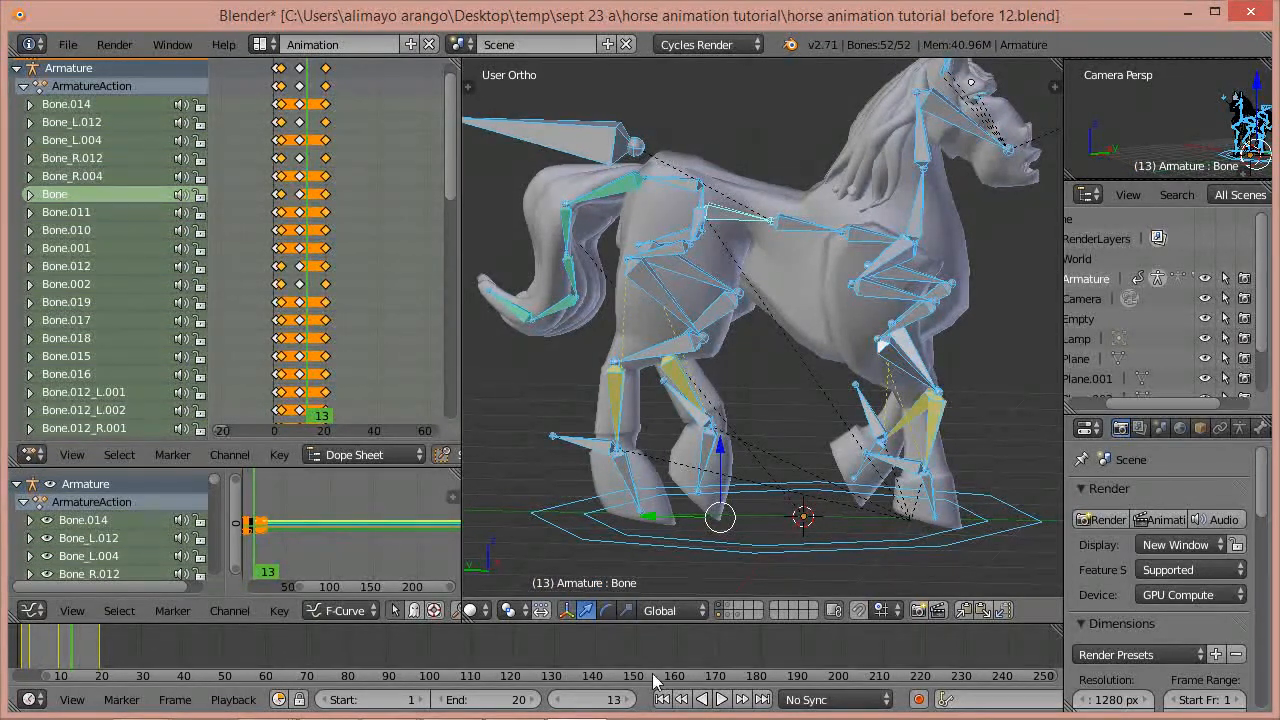
left_click(1005, 611)
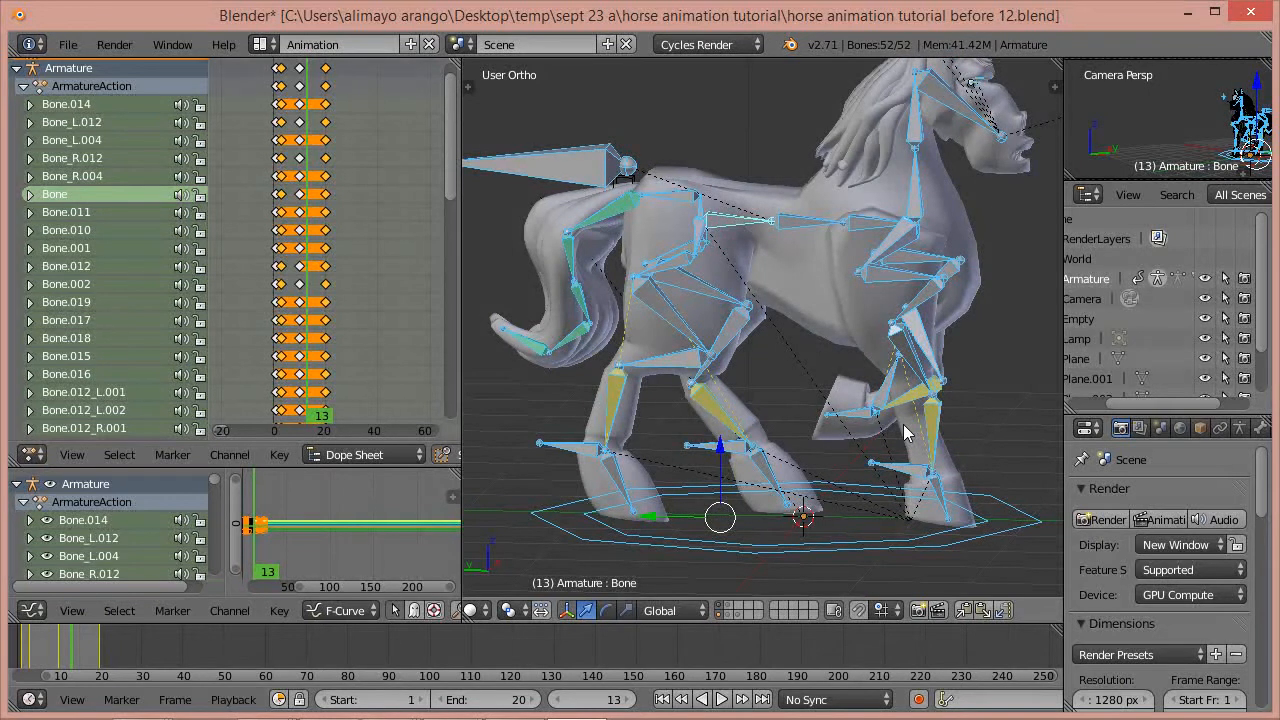
key("i")
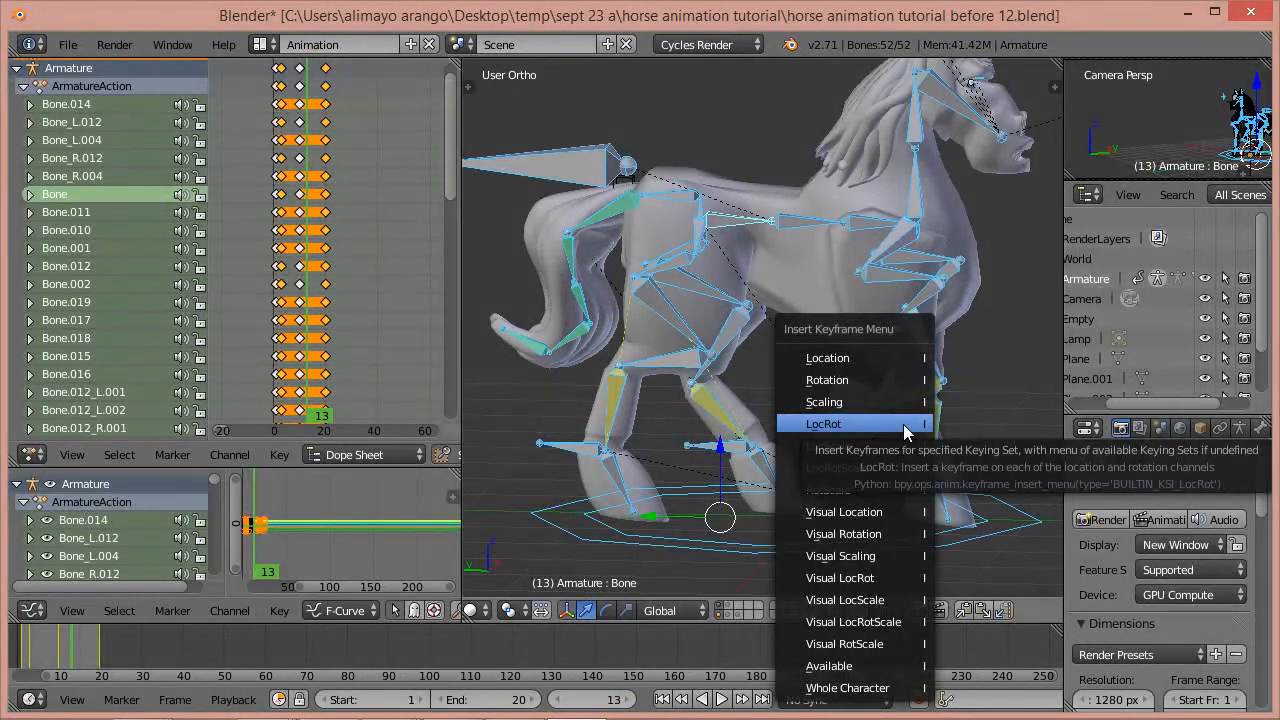
left_click(903, 432)
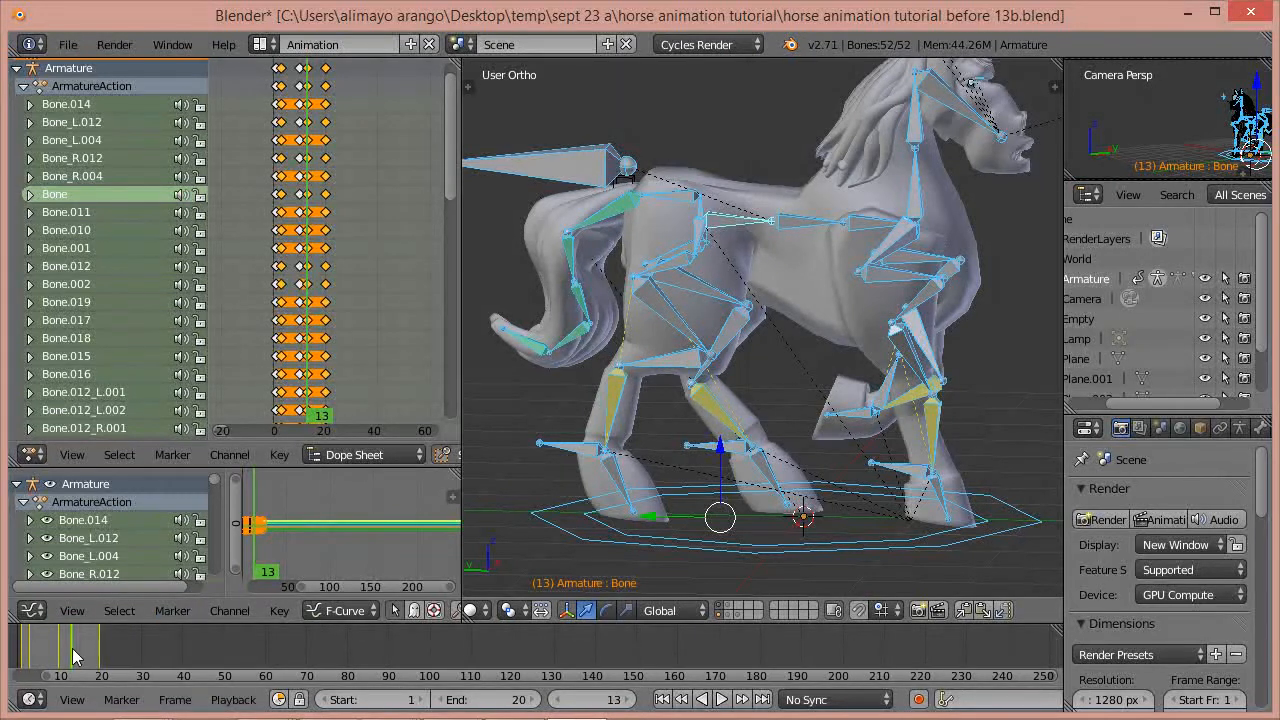
- At frame 5, move the hind hoof control Bone_L.013 backward along global Y and raise it about 0.15 units along Z
left_click_drag(72, 660, 40, 662)
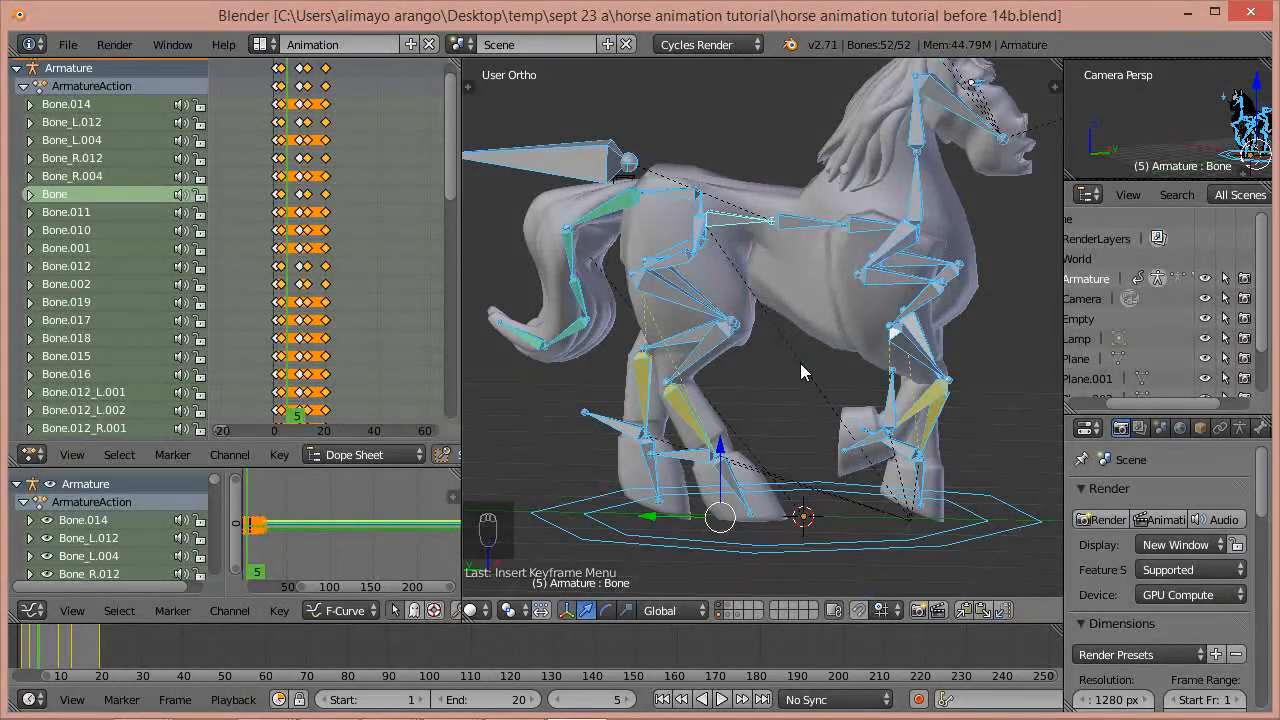
right_click(616, 430)
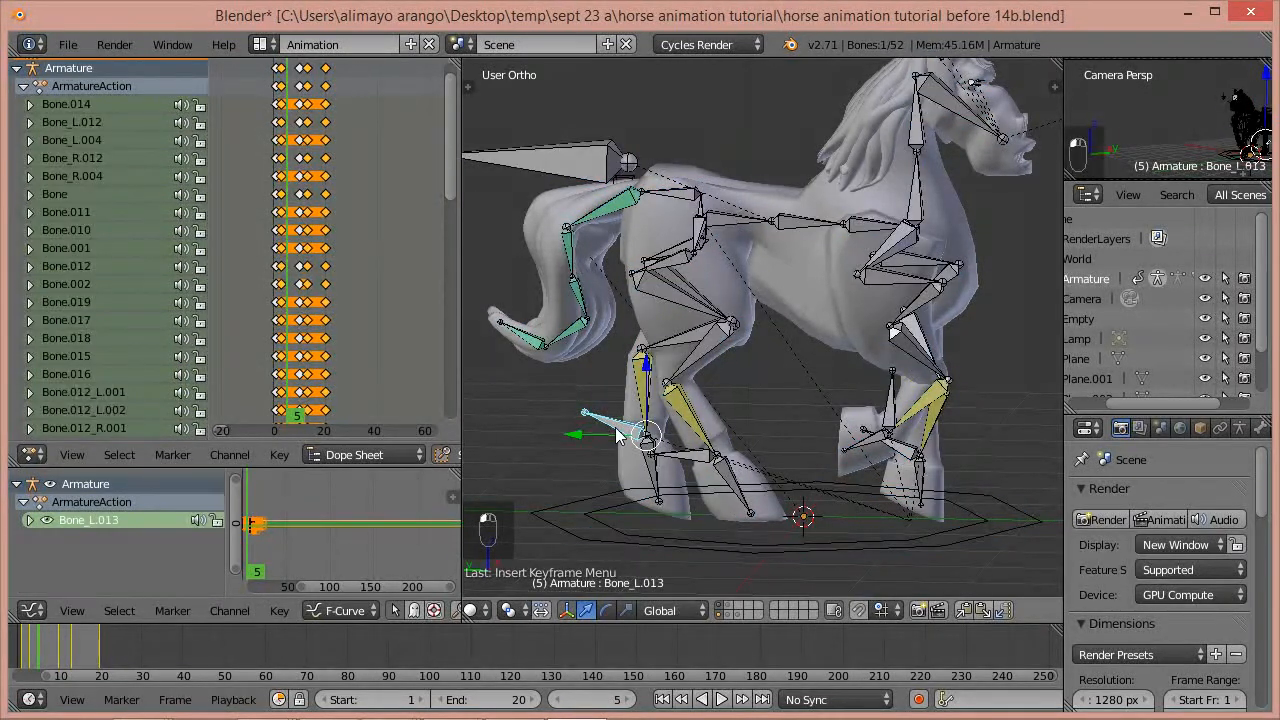
left_click_drag(585, 437, 522, 430)
left_click_drag(595, 378, 596, 362)
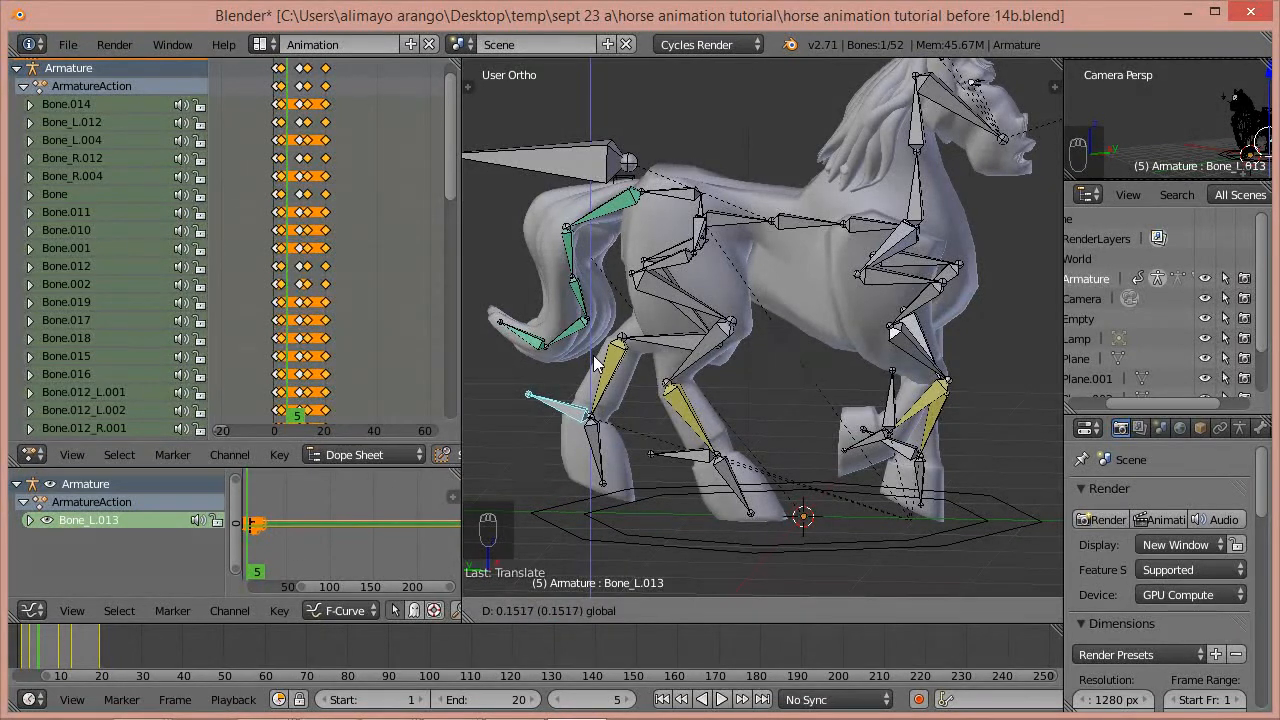
left_click_drag(539, 418, 529, 418)
- Rotate Bone_L.013 around the global X axis so the trailing hind hoof tips backward
key("r")
key("x")
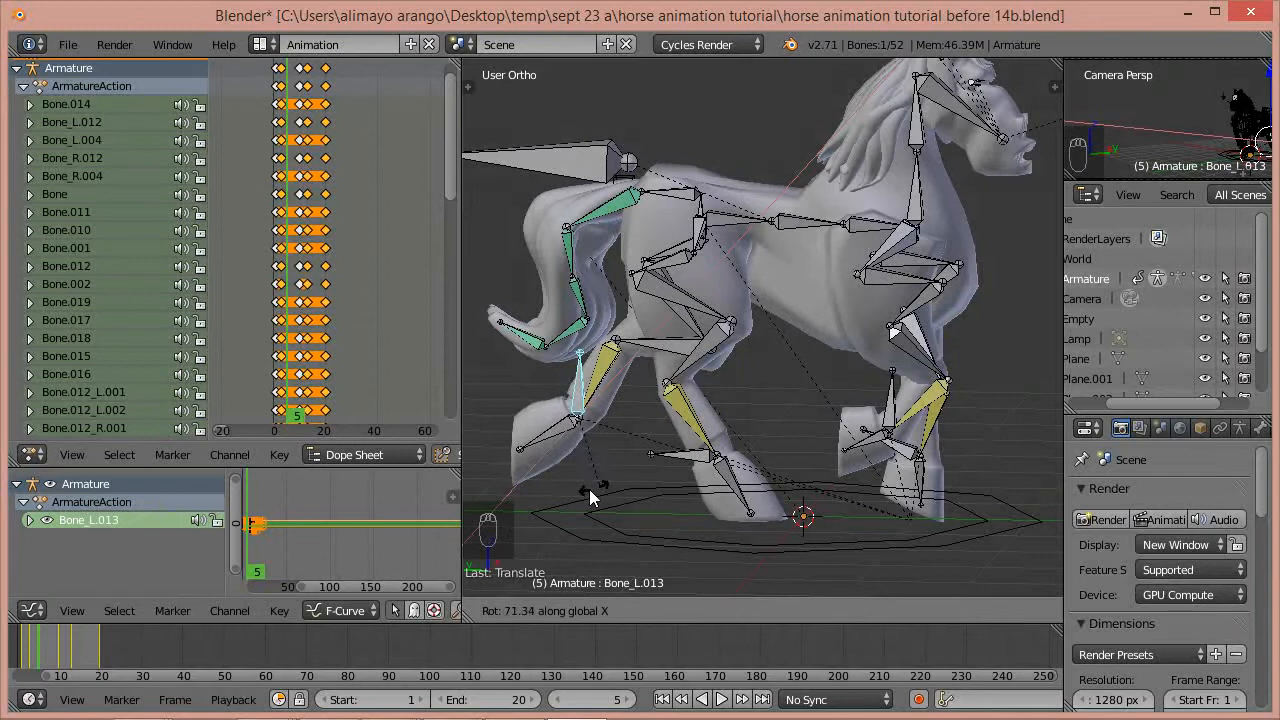
left_click(590, 497)
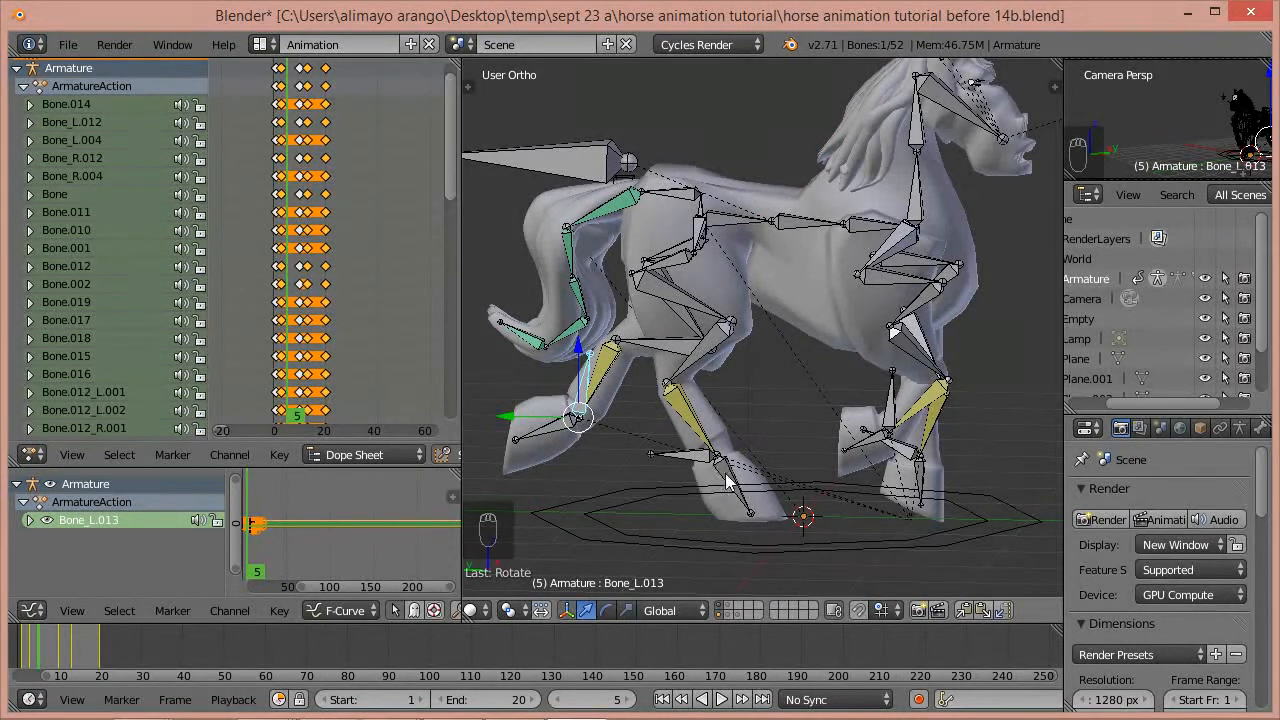
- Try lowering the front hoof control Bone_R.012 along the global Z axis, and clear its location and rotation
mouse_move(947, 467)
middle_mouse_down()
mouse_move(910, 478)
mouse_move(878, 465)
mouse_move(940, 458)
middle_mouse_up()
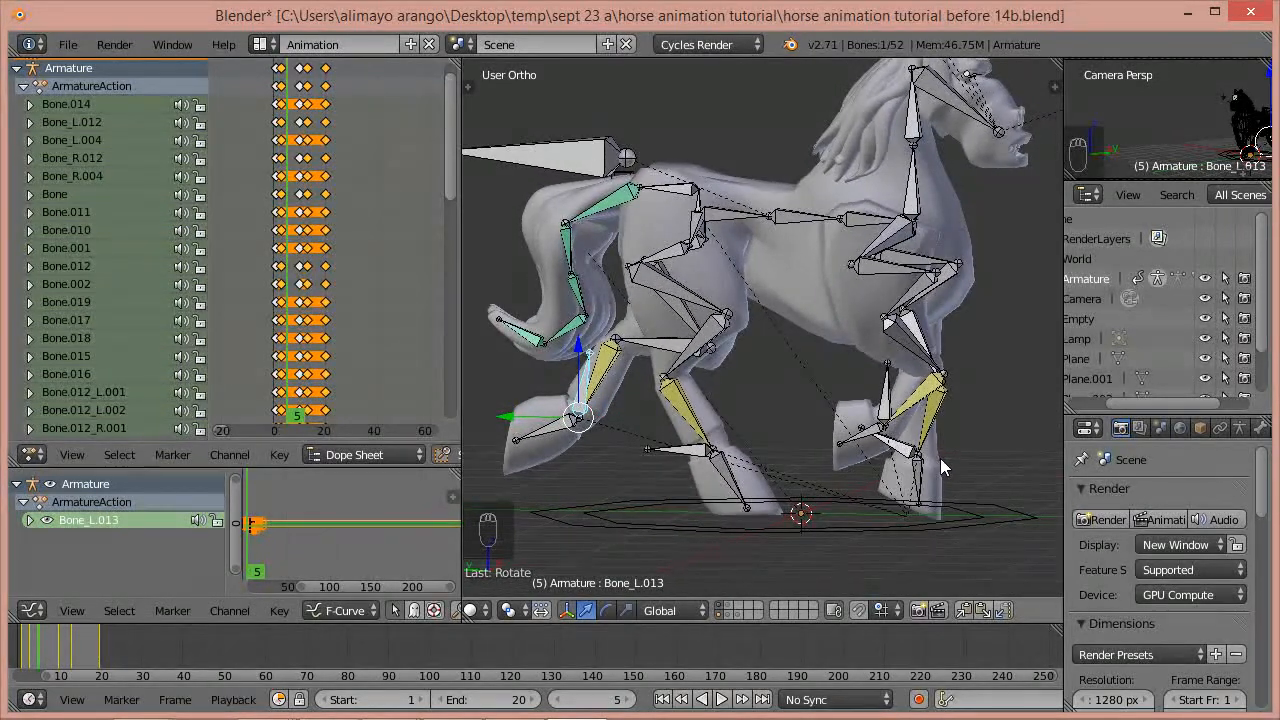
right_click(888, 404)
key("g")
key("z")
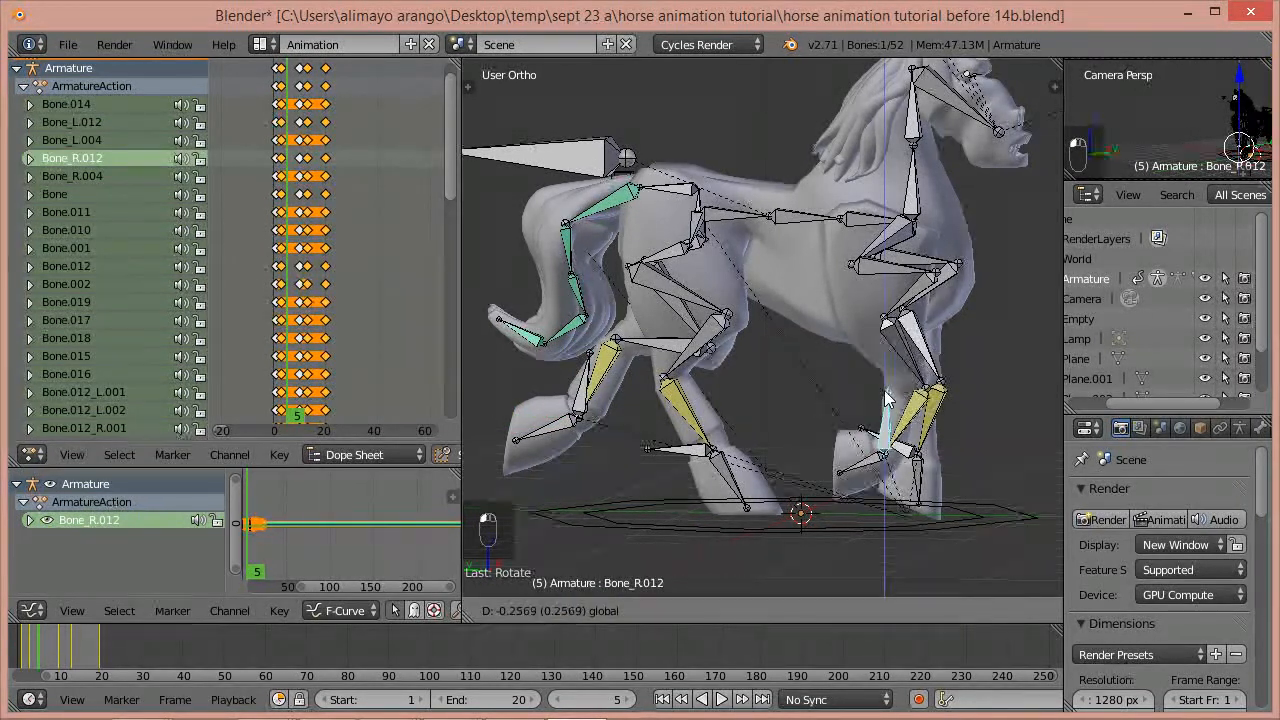
left_click(887, 395)
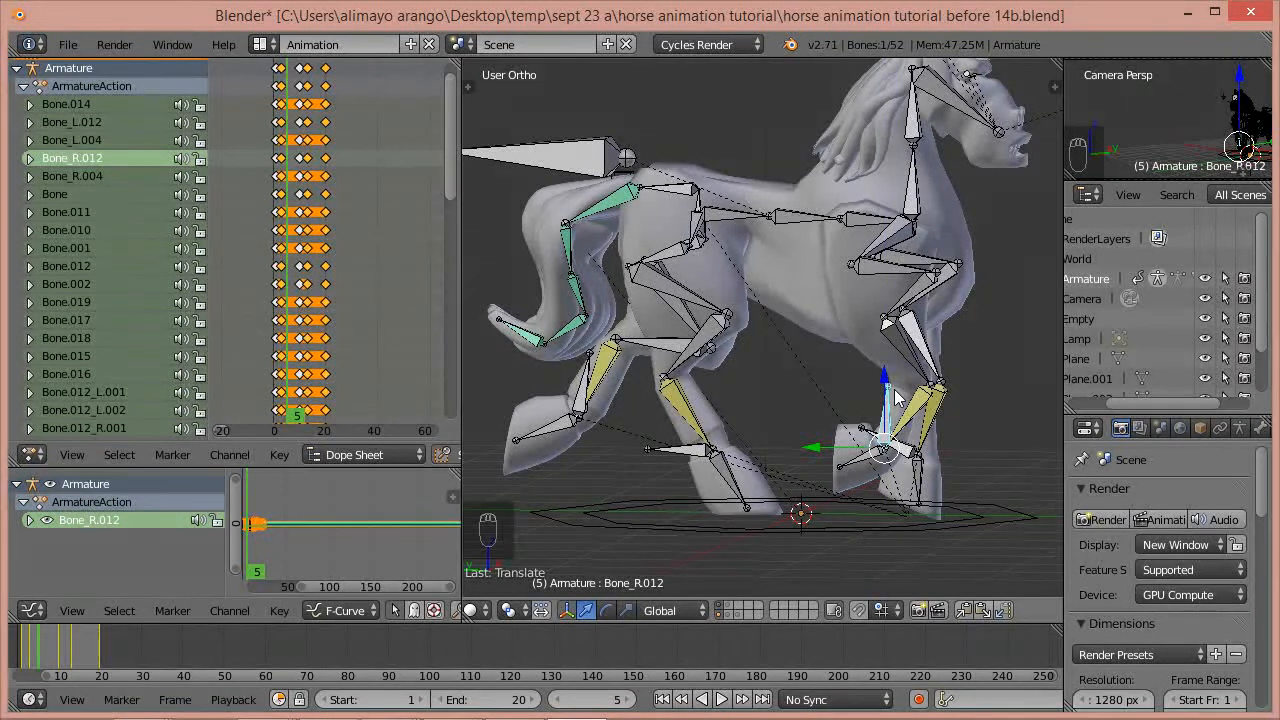
key("alt+g")
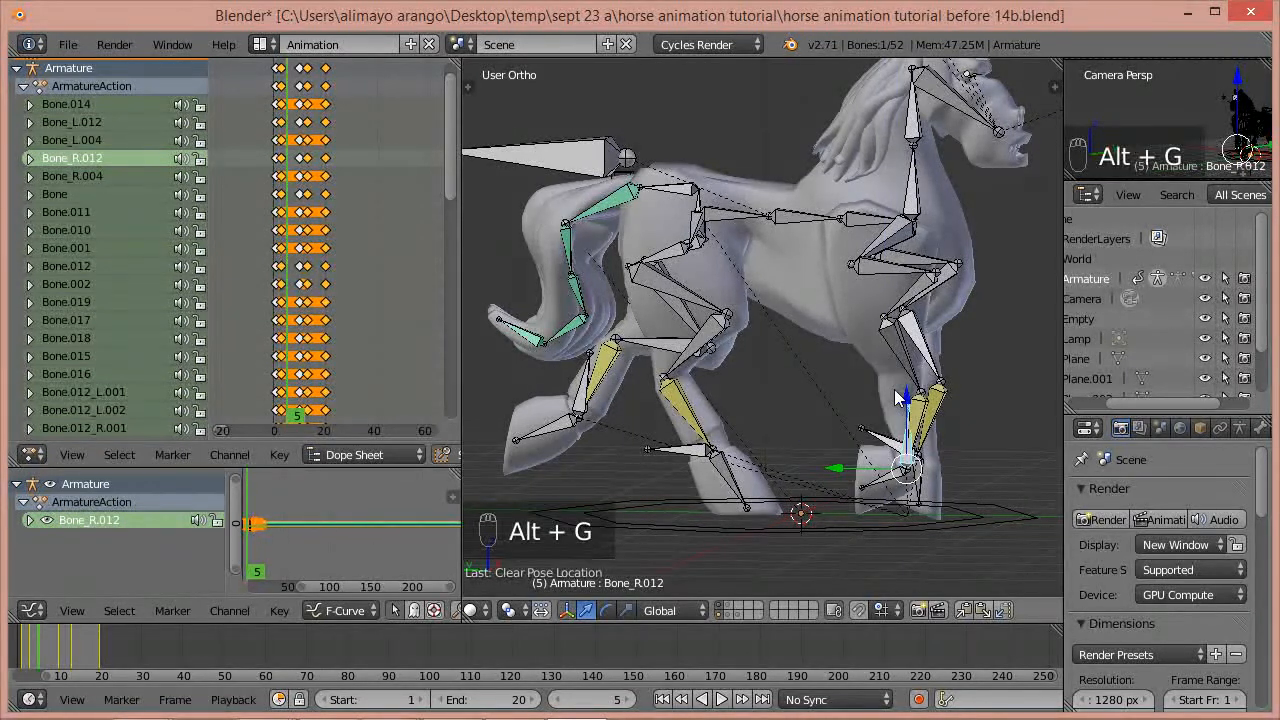
key("alt+r")
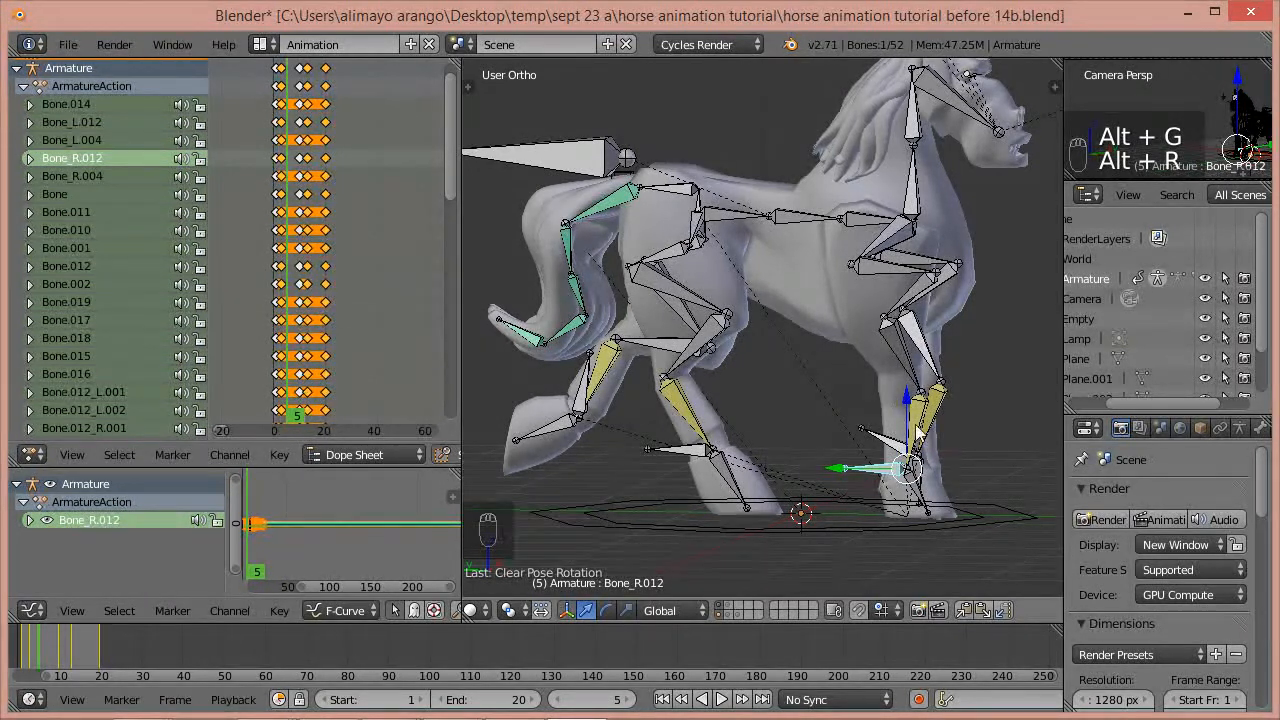
- Move Bone_R.012 forward along the global Y axis and raise it along the Z axis so the front hoof lifts ahead
mouse_move(891, 497)
middle_mouse_down()
mouse_move(870, 497)
mouse_move(889, 499)
middle_mouse_up()
left_click_drag(838, 475, 884, 472)
left_click_drag(953, 400, 955, 355)
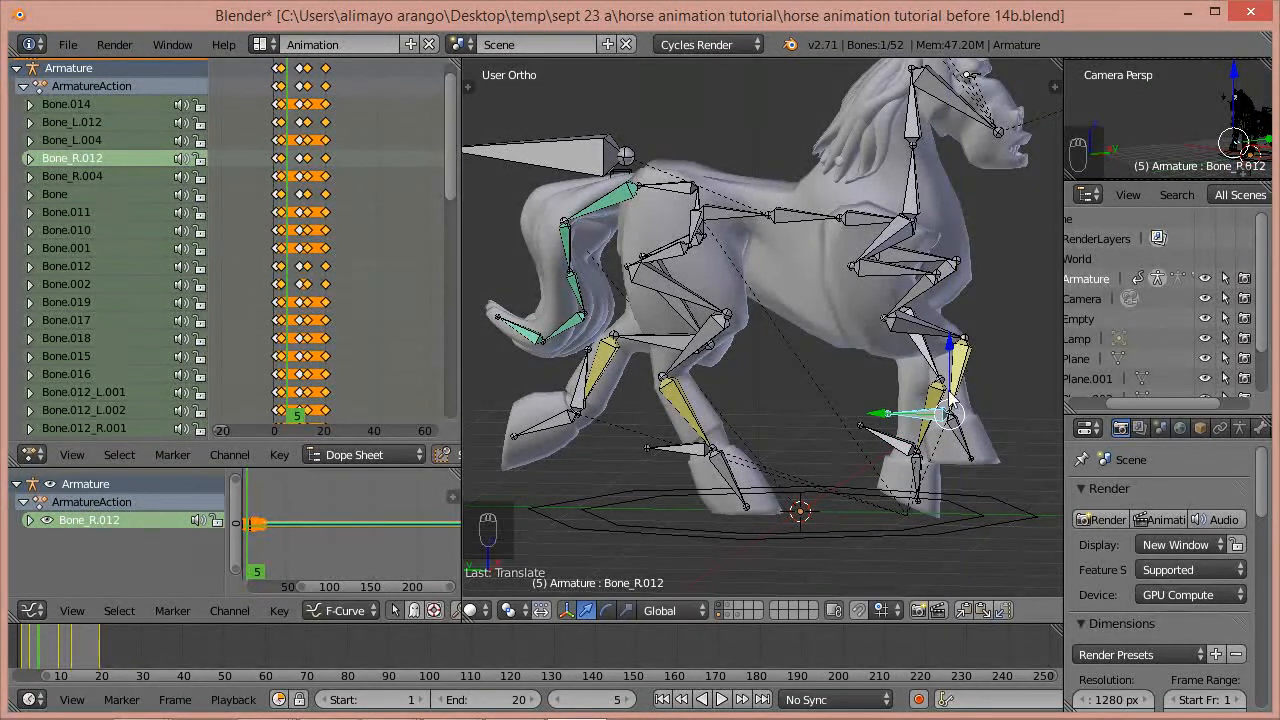
left_click_drag(888, 418, 915, 413)
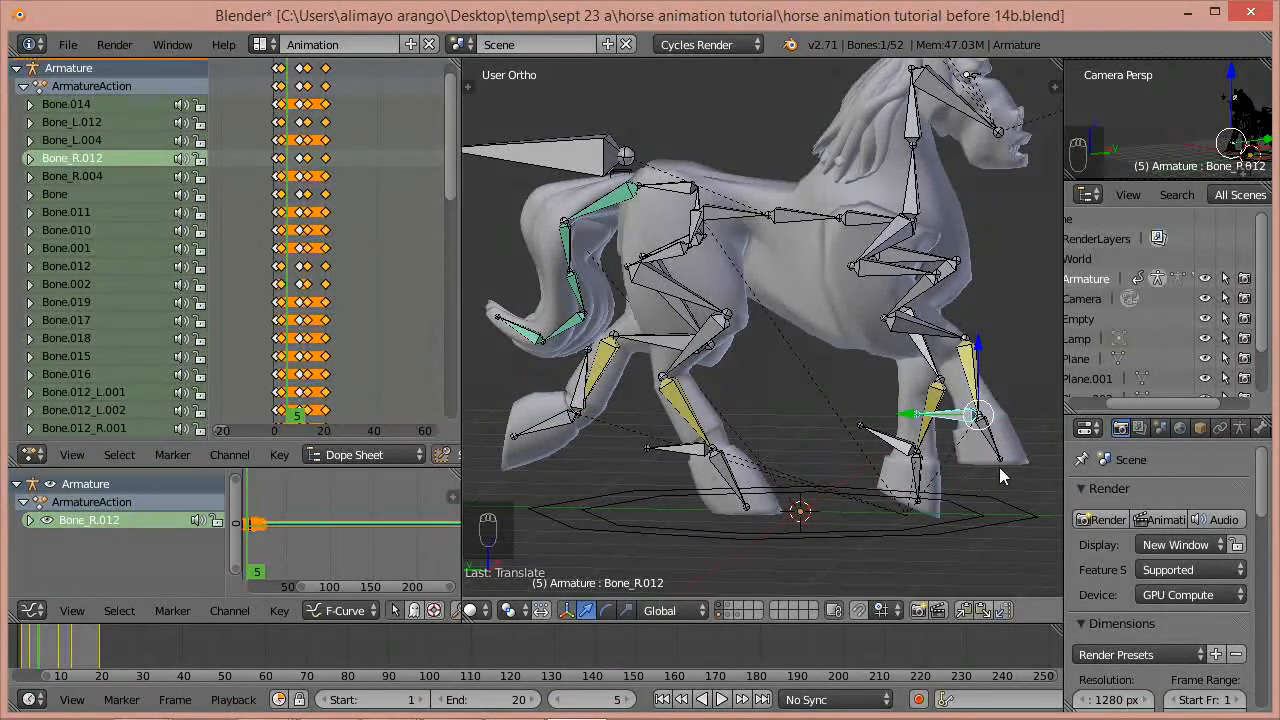
- Rotate Bone_R.012 about 27 degrees around the global X axis
key("r")
key("x")
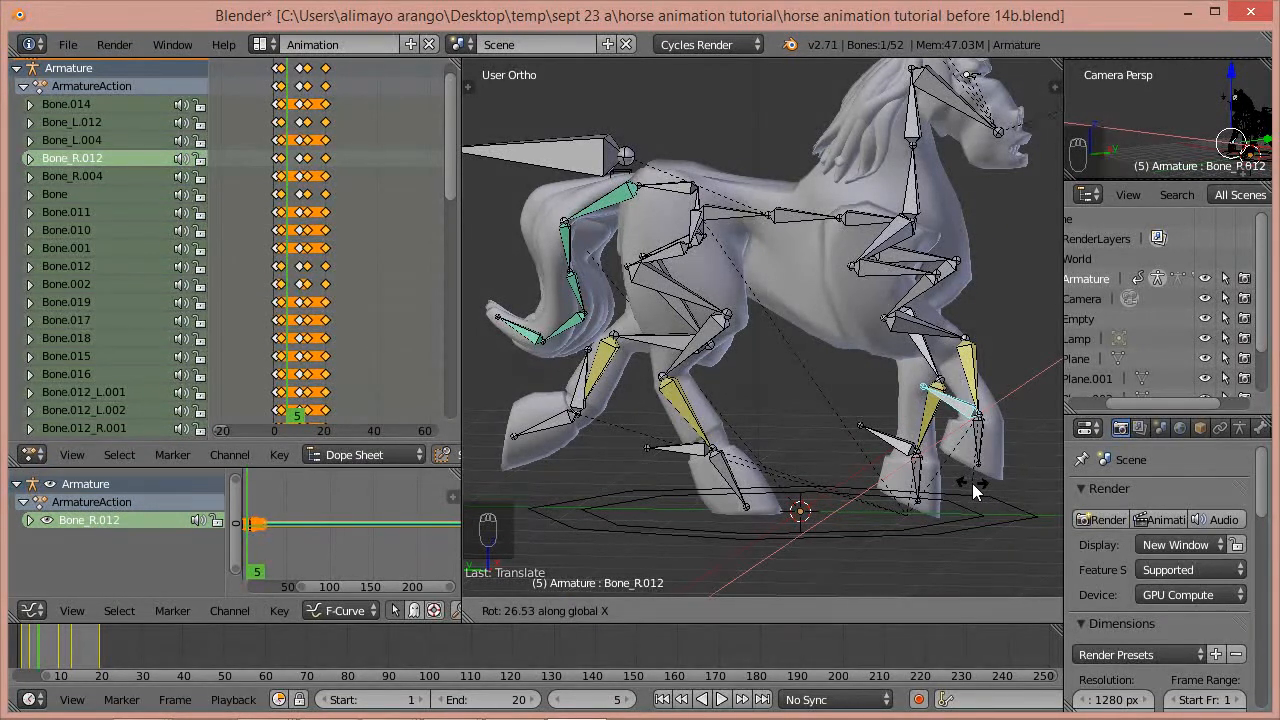
left_click(972, 483)
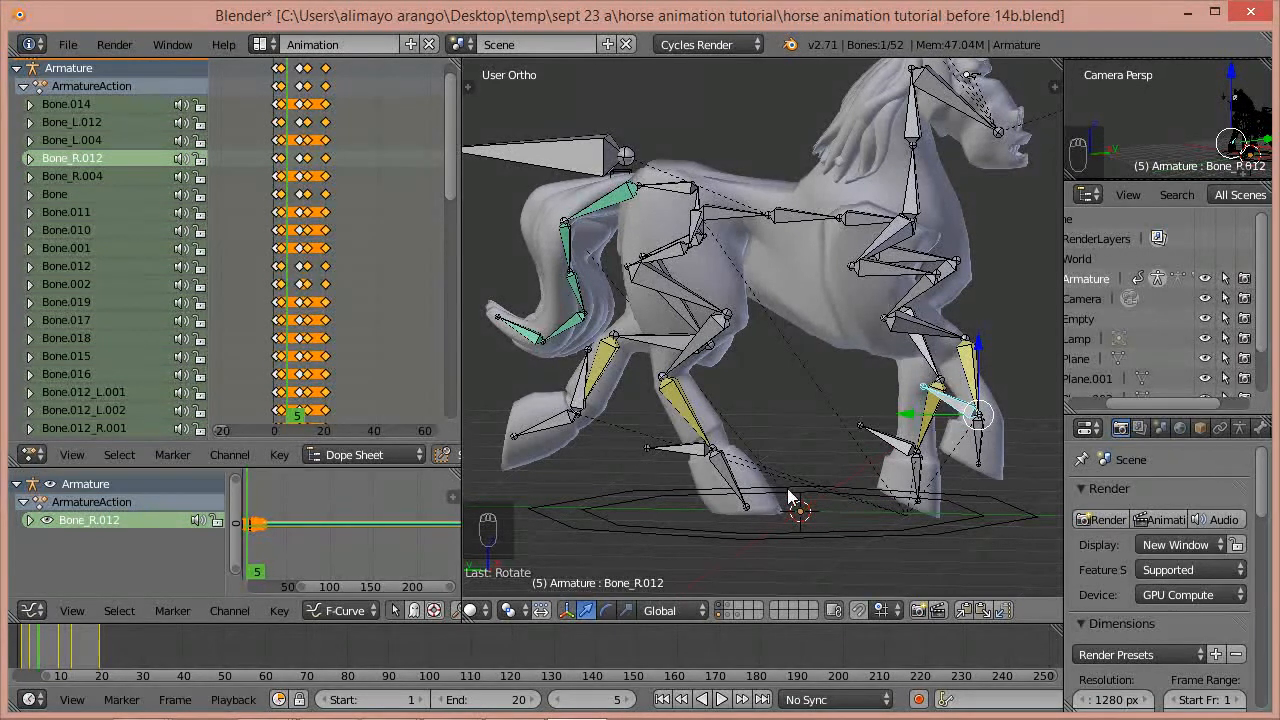
- Clear the location and rotation of the hind hoof control Bone_R.013 and the front hoof control Bone_L.012
right_click(688, 450)
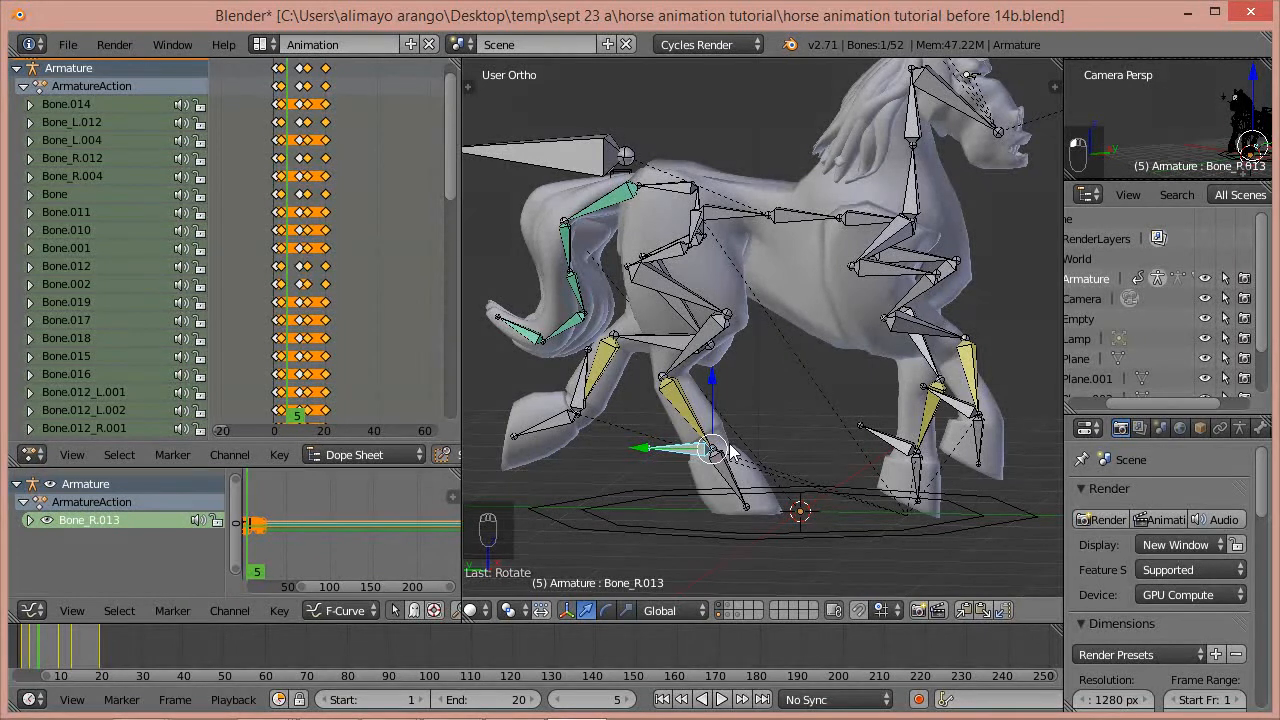
key("alt+g")
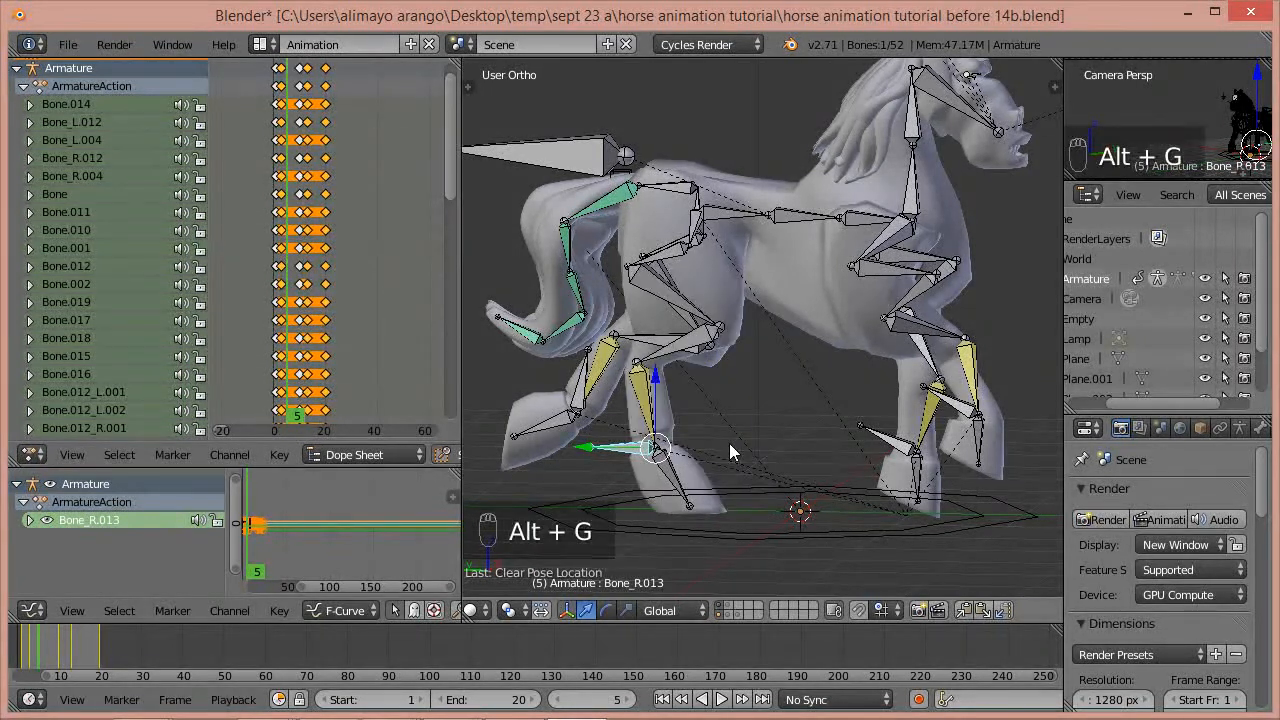
key("alt+r")
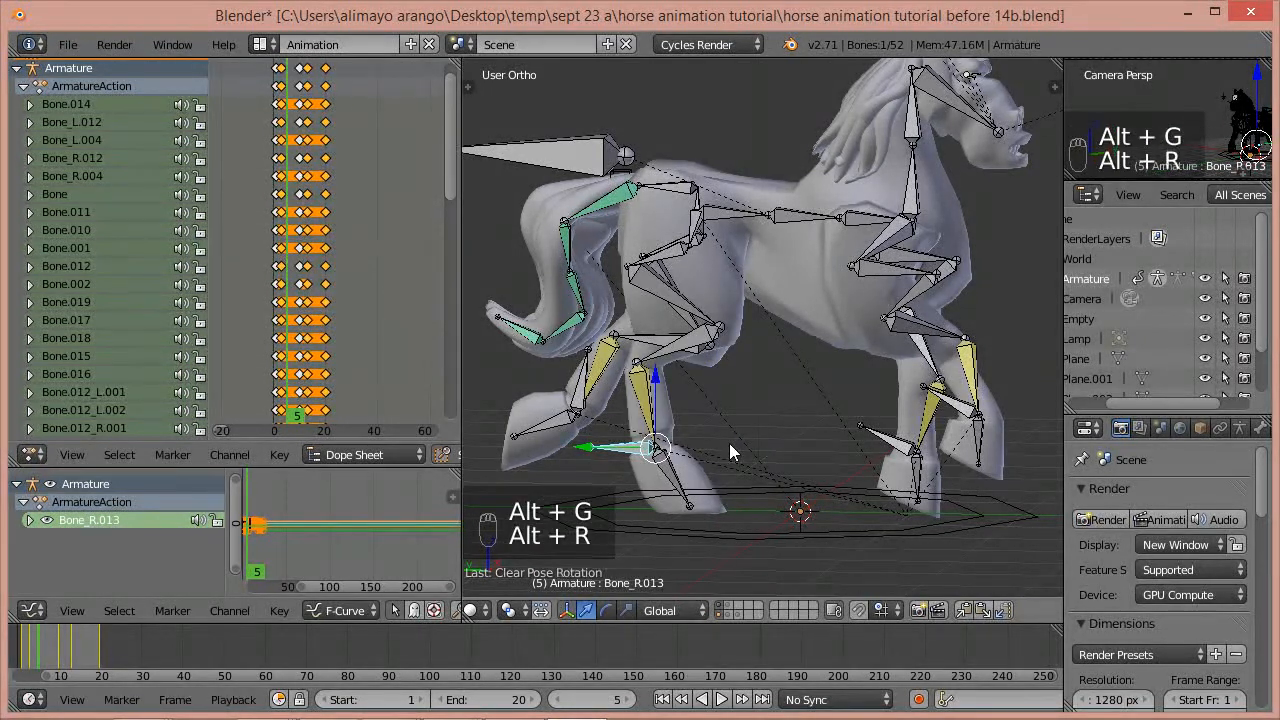
right_click(897, 448)
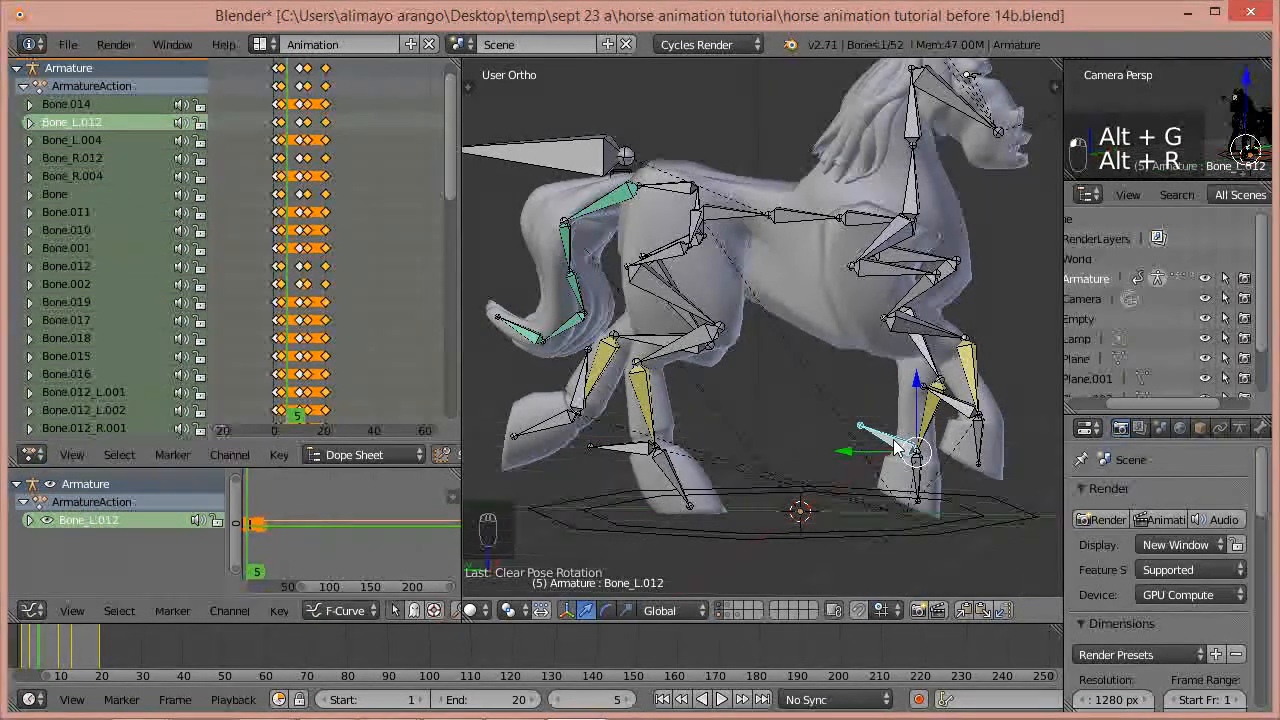
key("alt+g")
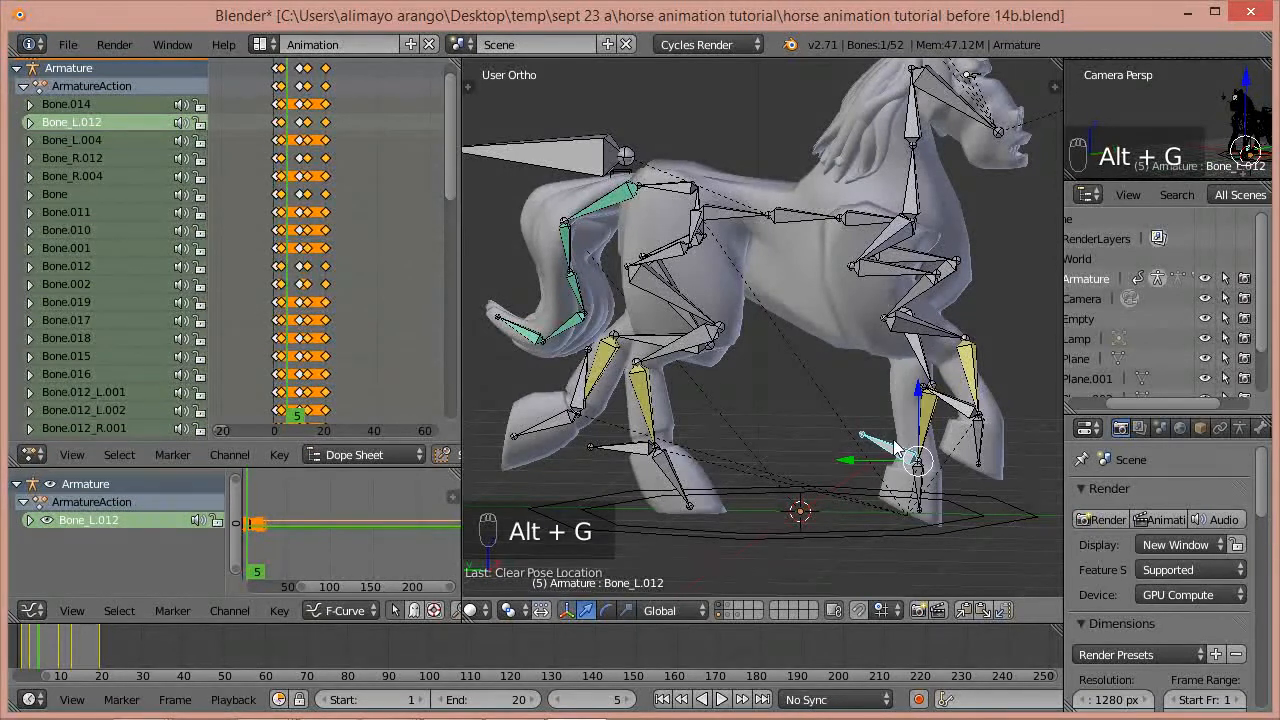
key("alt+r")
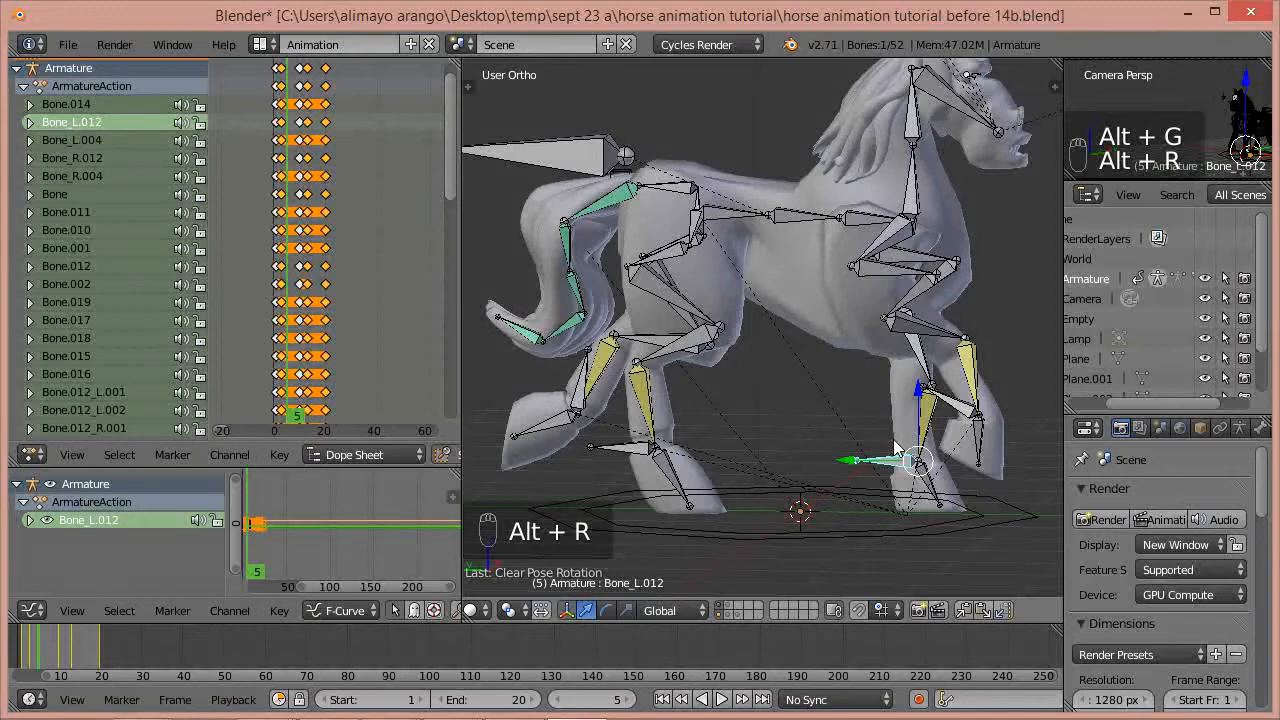
- Save the scene as the incremented copy "horse animation tutorial before 15b.blend"
key("ctrl+shift+s")
key("KP_Add")
key("KP_Enter")
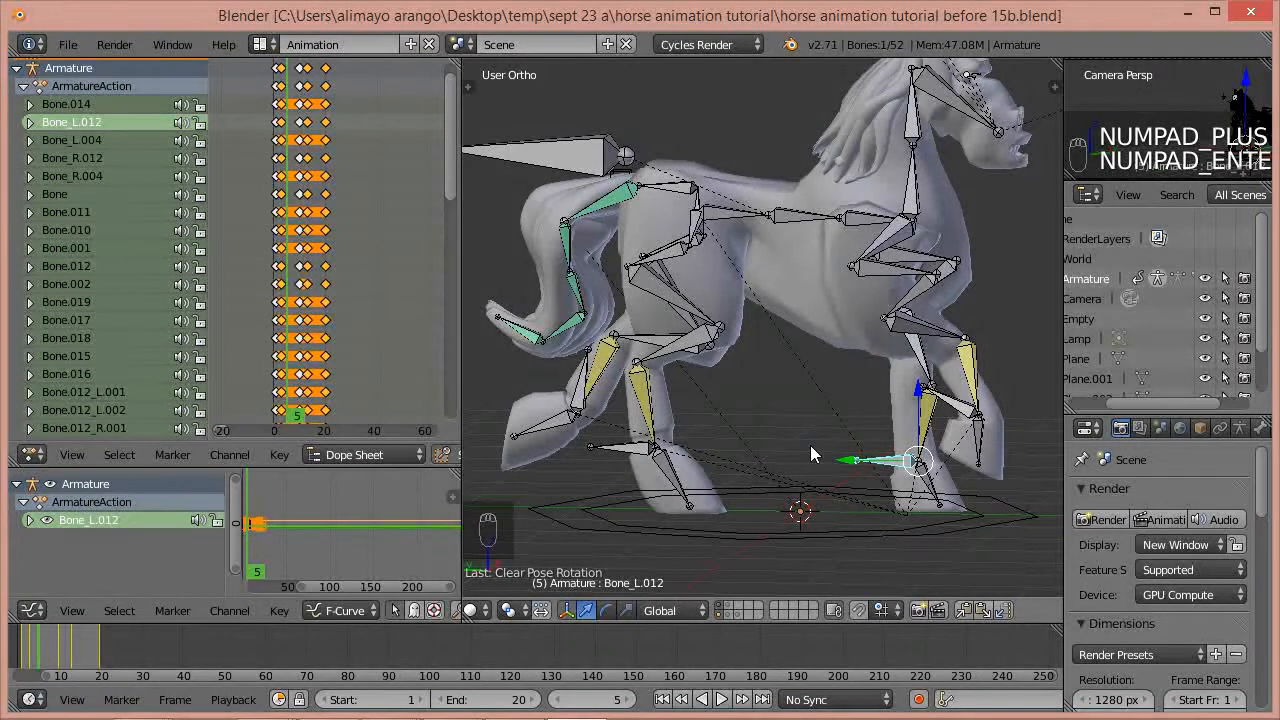
- Select all of the armature's bones and insert a LocRot keyframe at frame 5
key("a")
key("a")
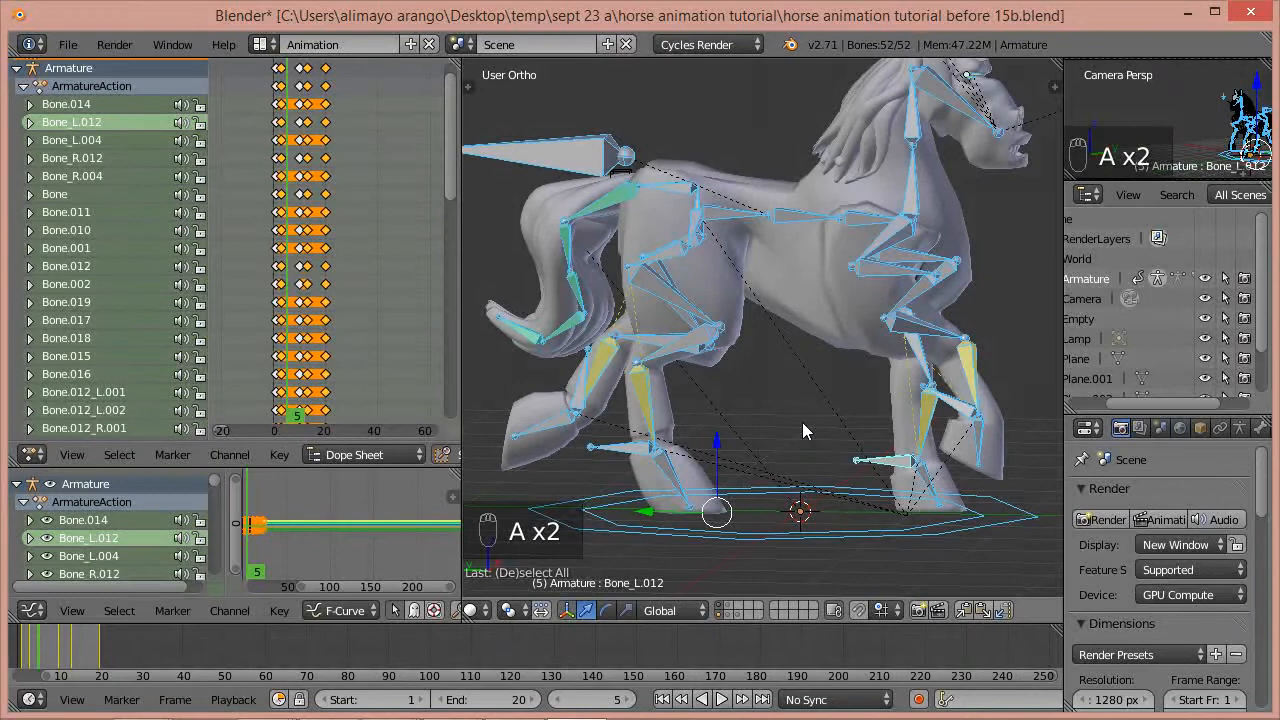
key("i")
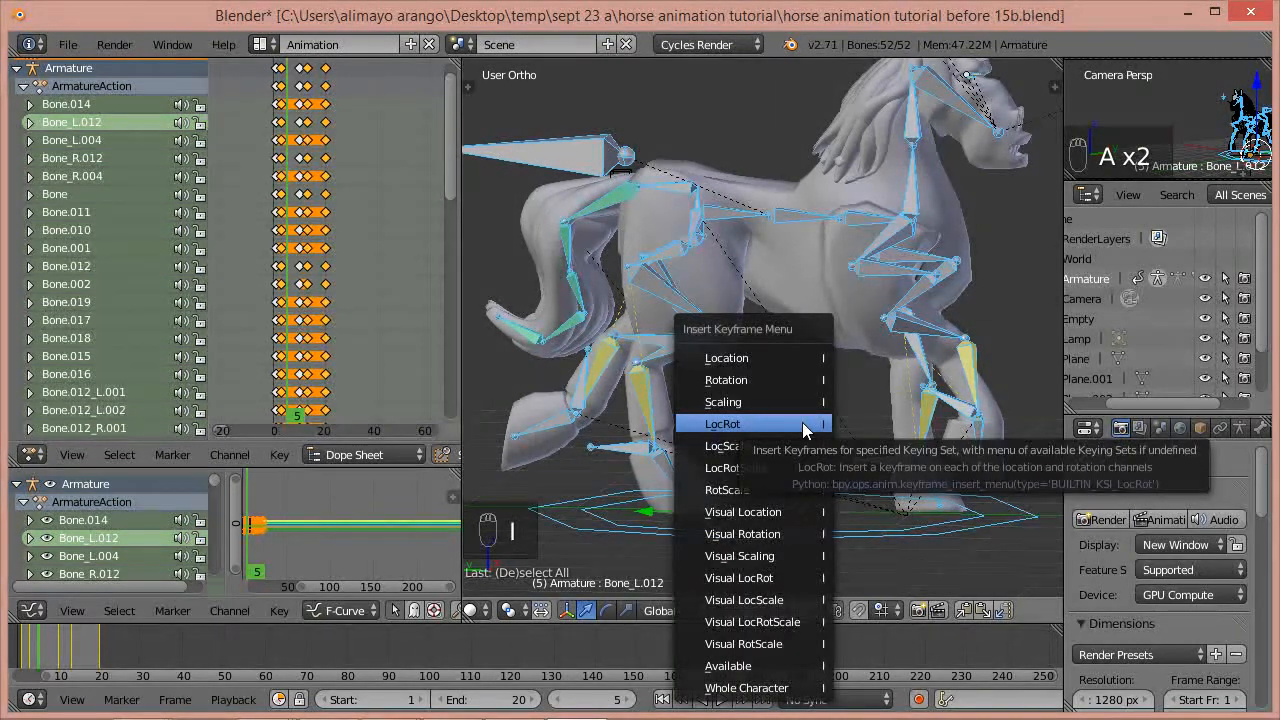
left_click(803, 424)
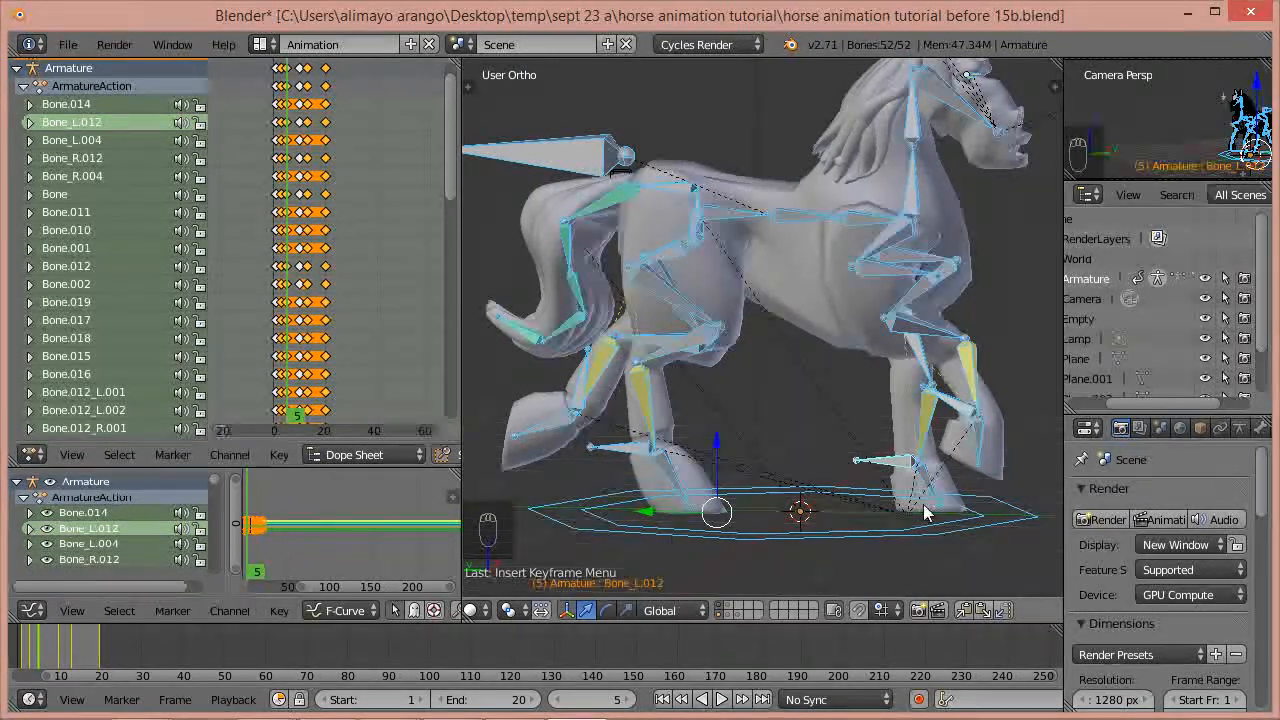
- Copy the frame 5 pose, paste it mirrored at frame 15 and insert a LocRot keyframe for all bones
left_click(964, 607)
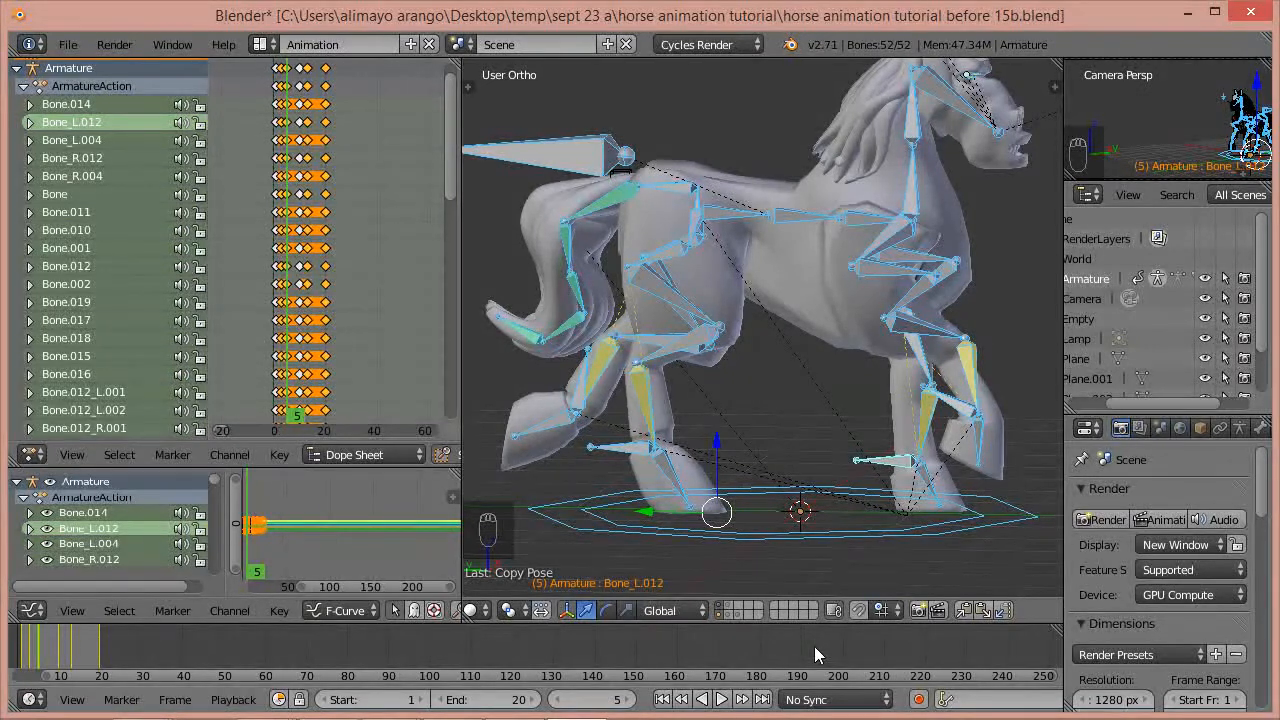
key("shift+Up")
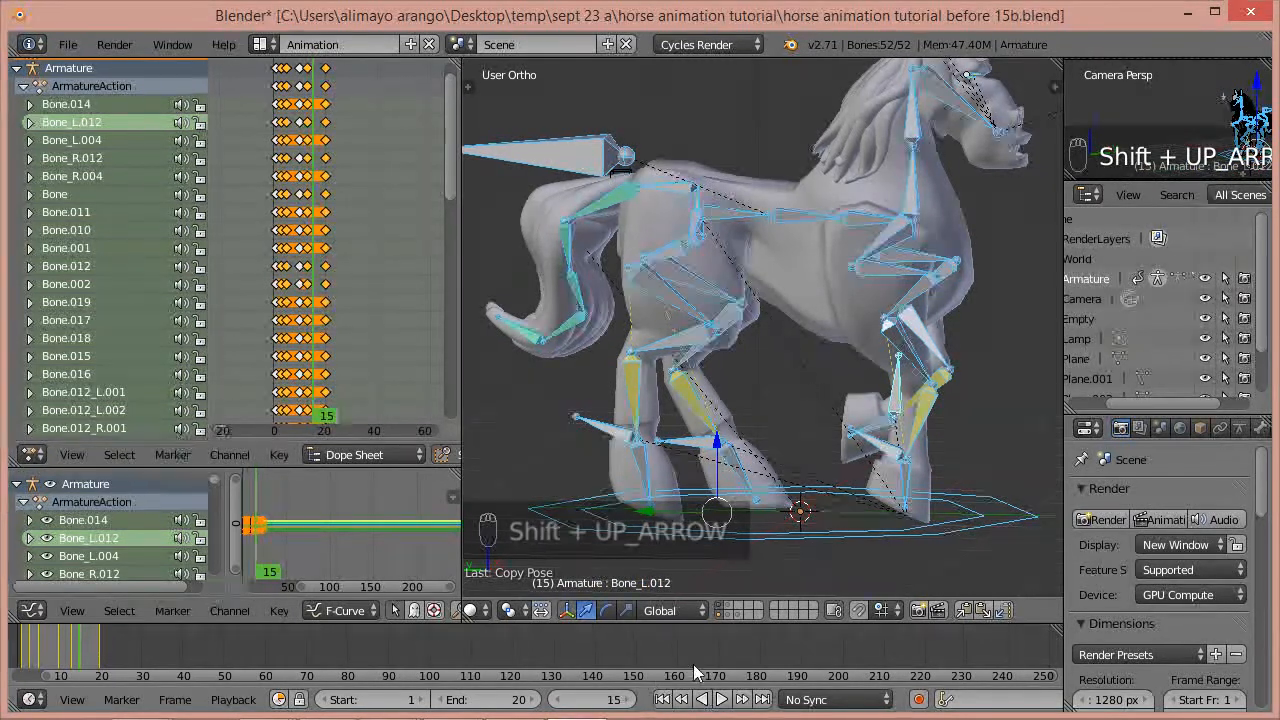
left_click(1005, 610)
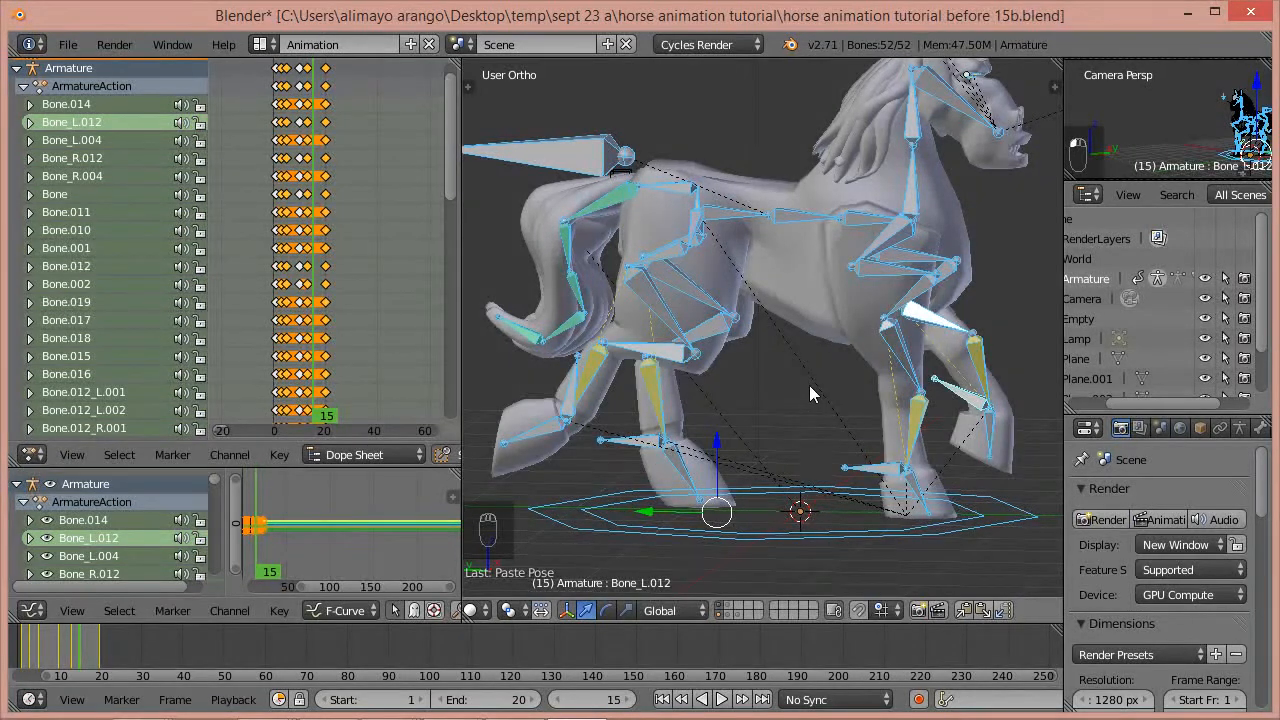
key("i")
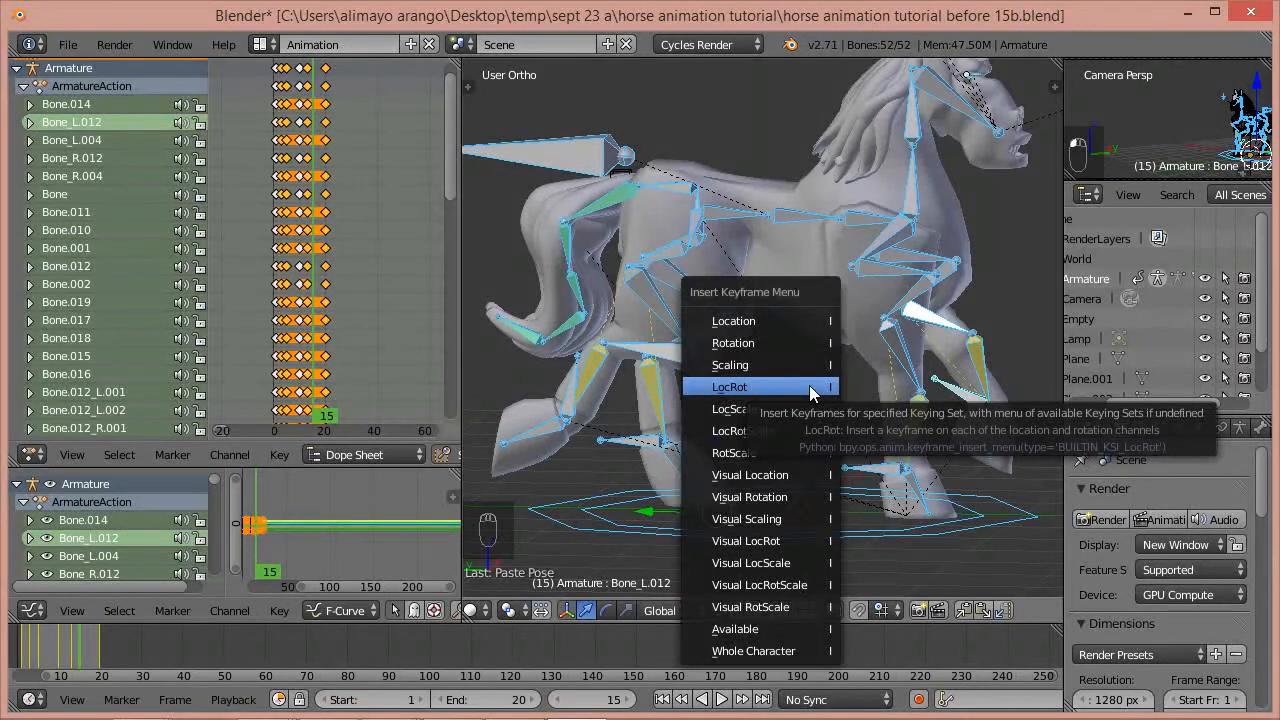
left_click(812, 390)
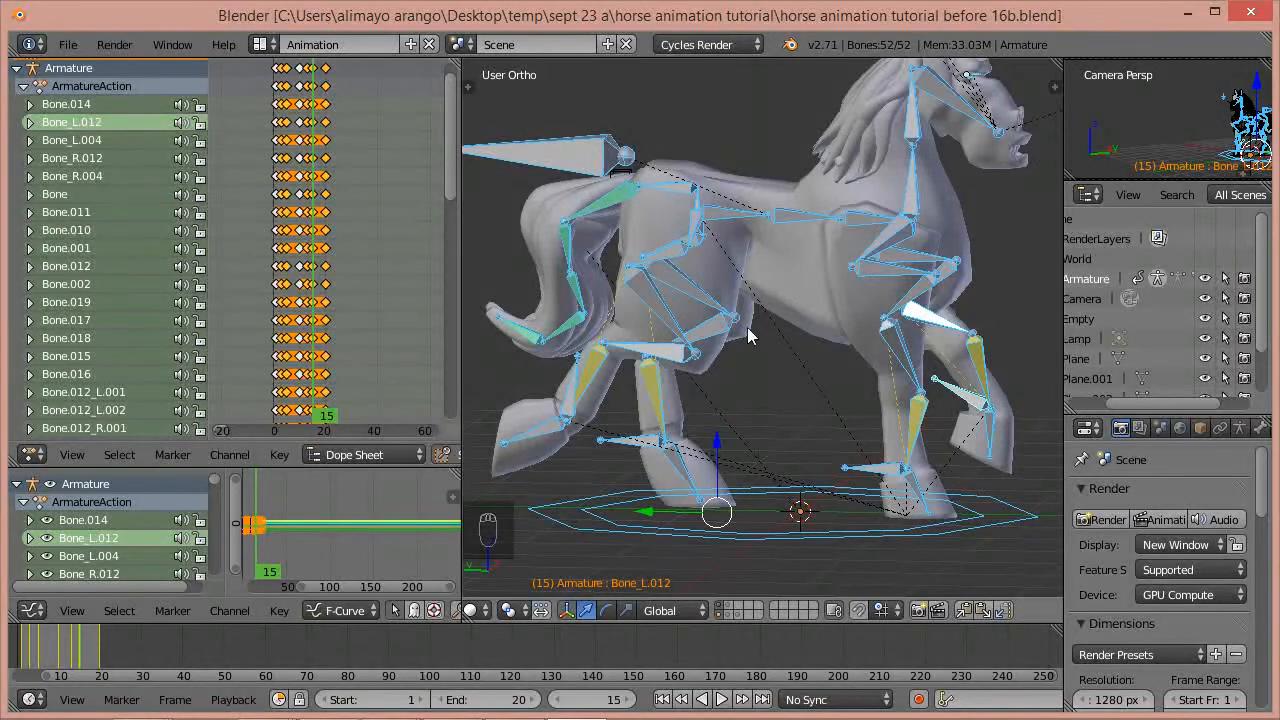
- At frame 7, clear the location and rotation of Bone_R.012 and move it forward along the global Y axis
left_click_drag(72, 664, 52, 681)
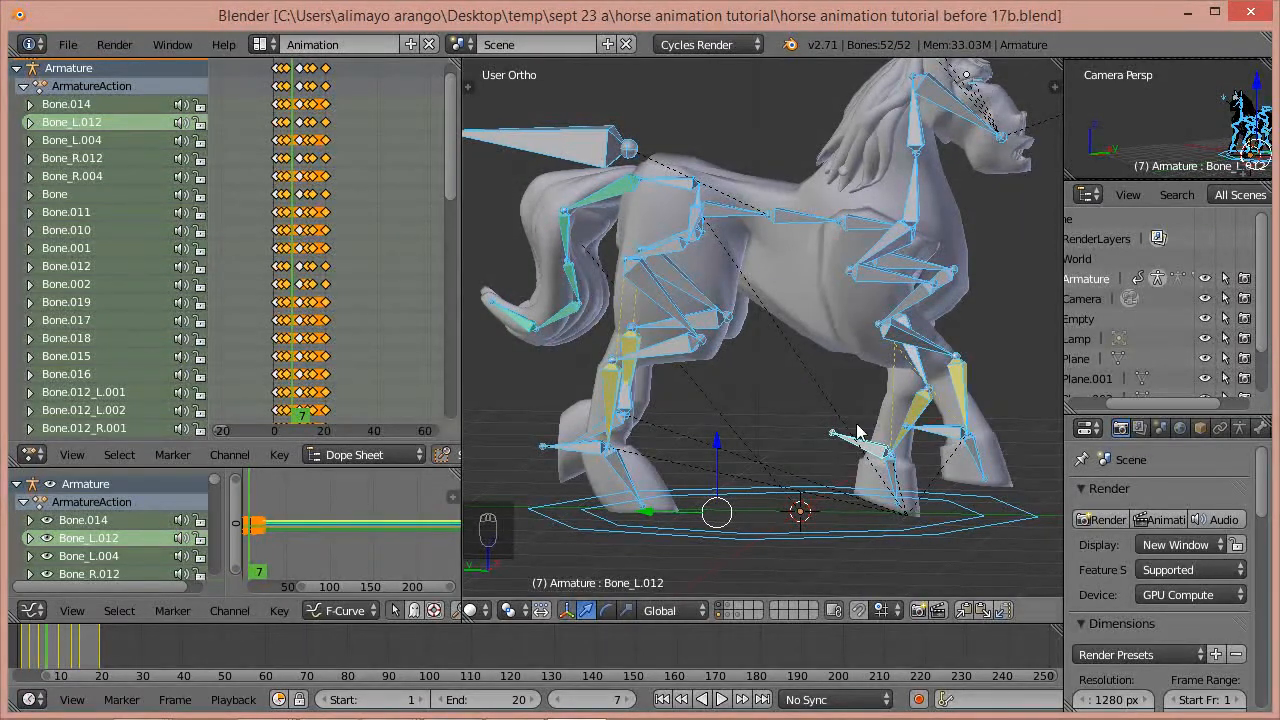
right_click(939, 432)
right_click(939, 432)
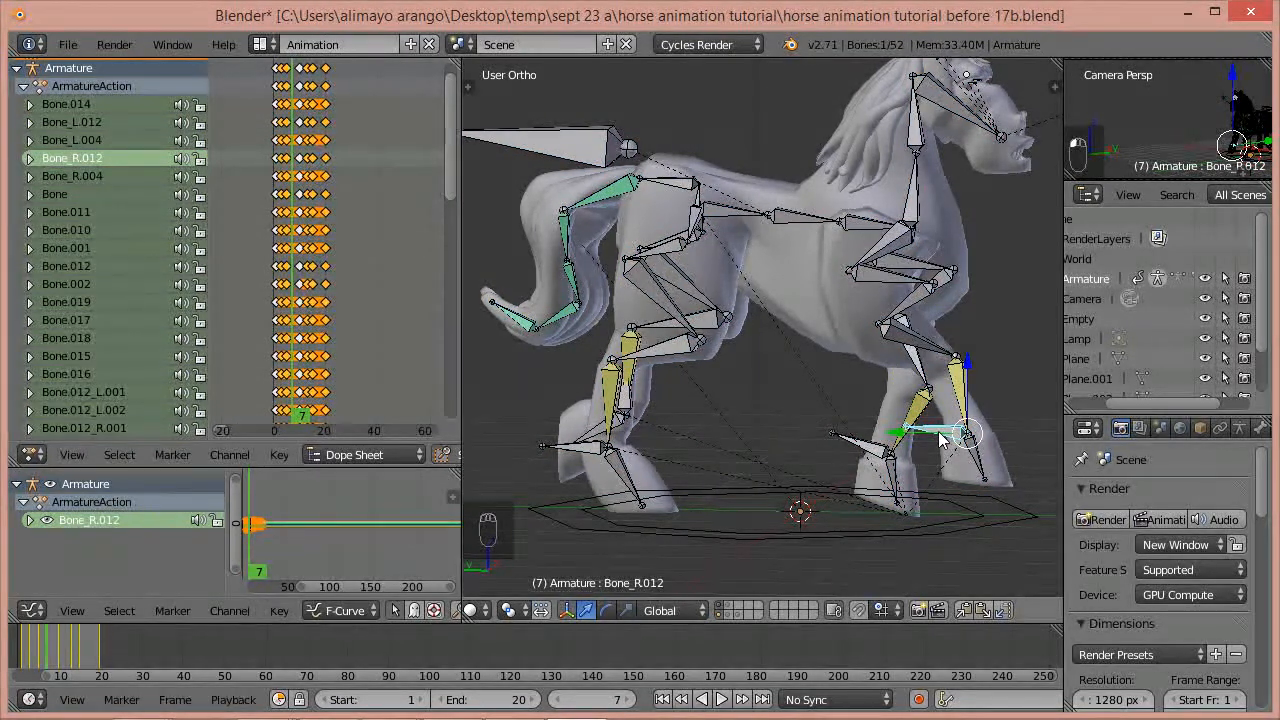
key("alt+g")
key("alt+r")
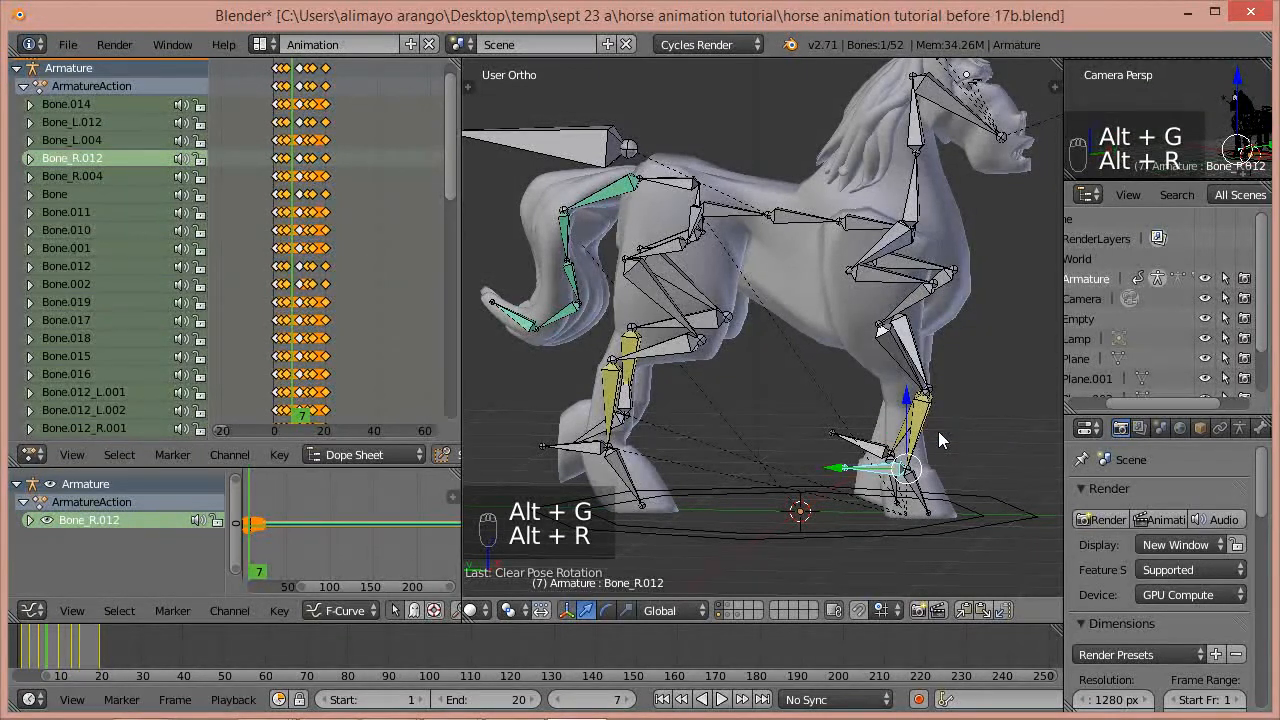
left_click_drag(836, 467, 868, 457)
- Clear the location and rotation of the front hoof control Bone_L.012 at frame 7
right_click(867, 456)
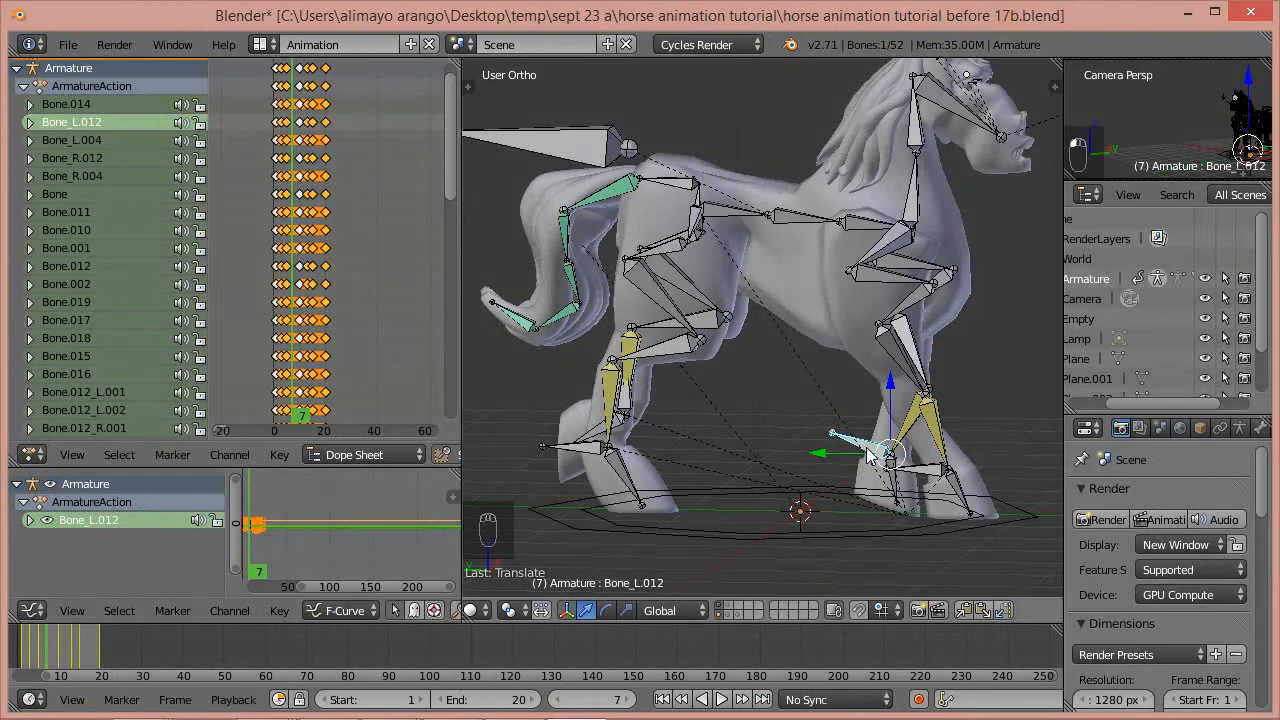
key("alt+g")
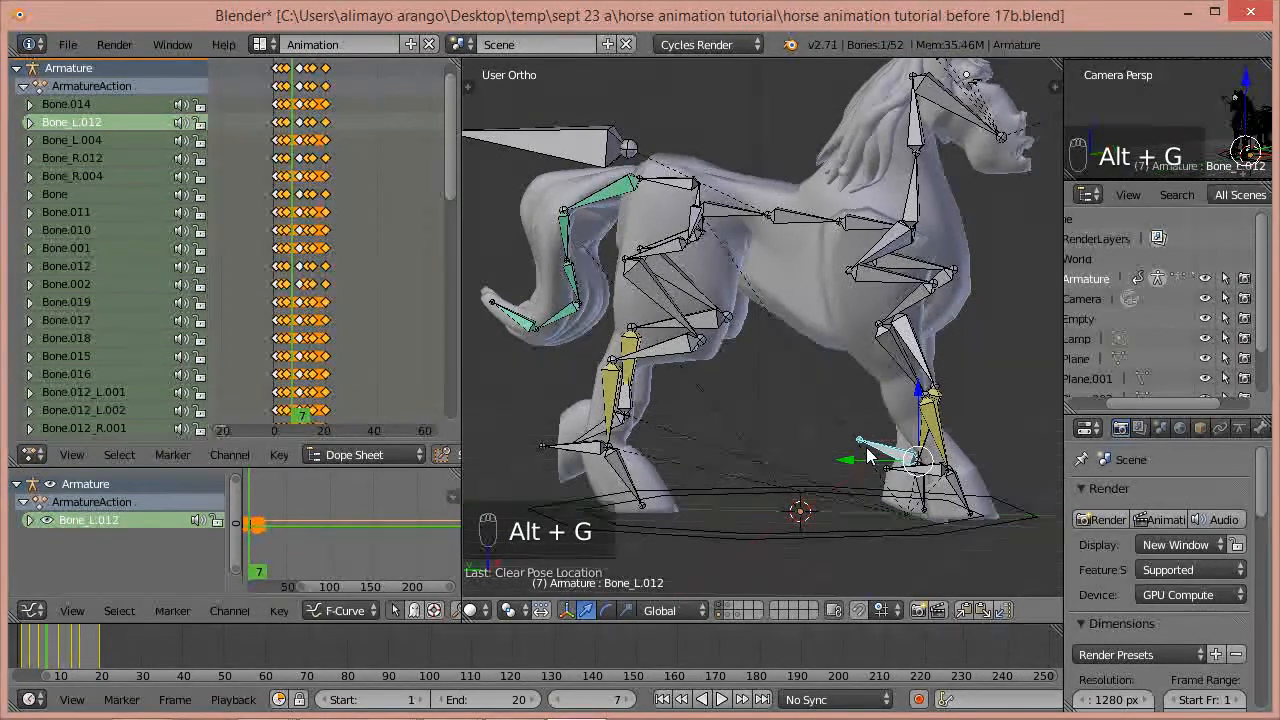
key("alt+r")
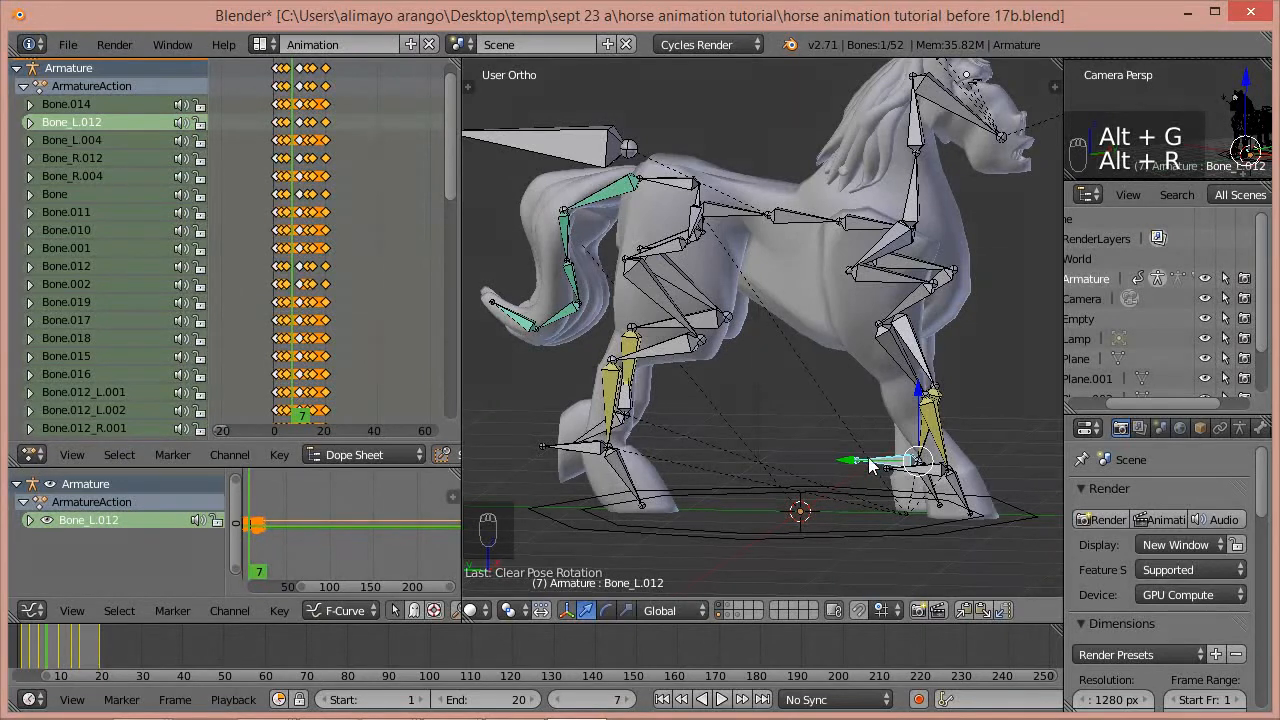
- At frame 7, move Bone_L.012 about 0.75 backward along global Y and nudge Bone_R.012 about 0.03 along the same axis
key("g")
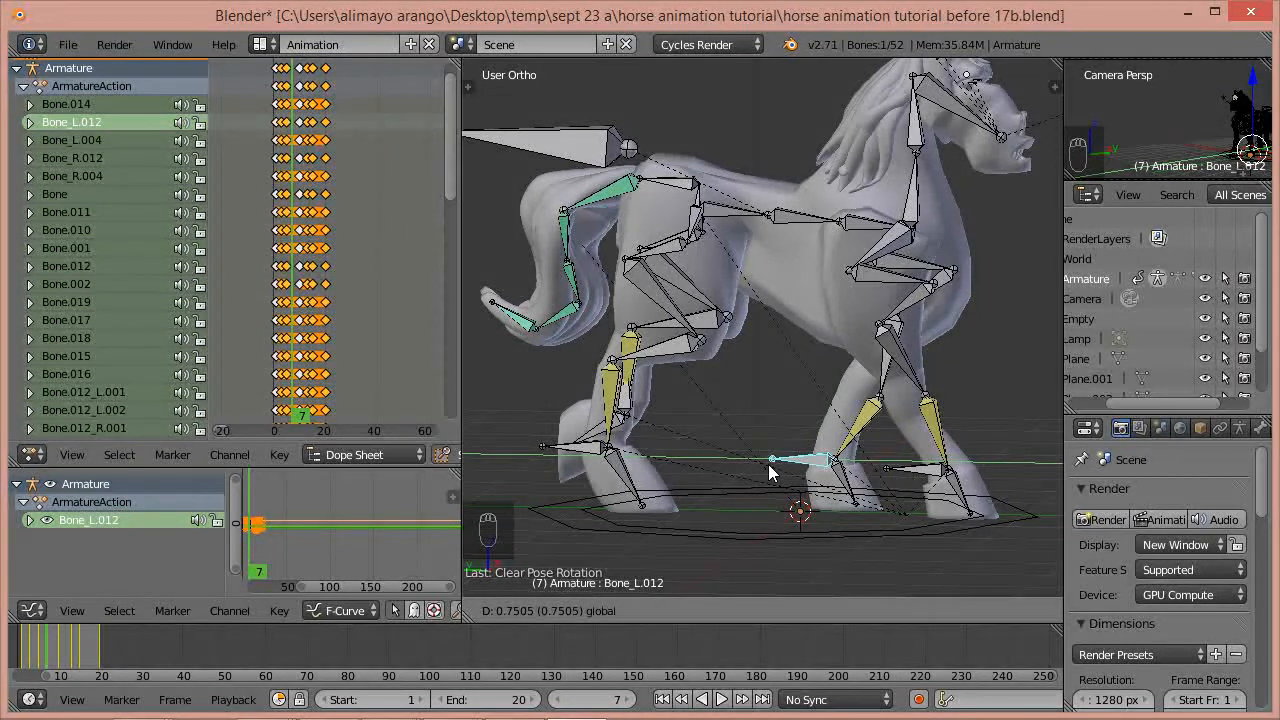
left_click(770, 470)
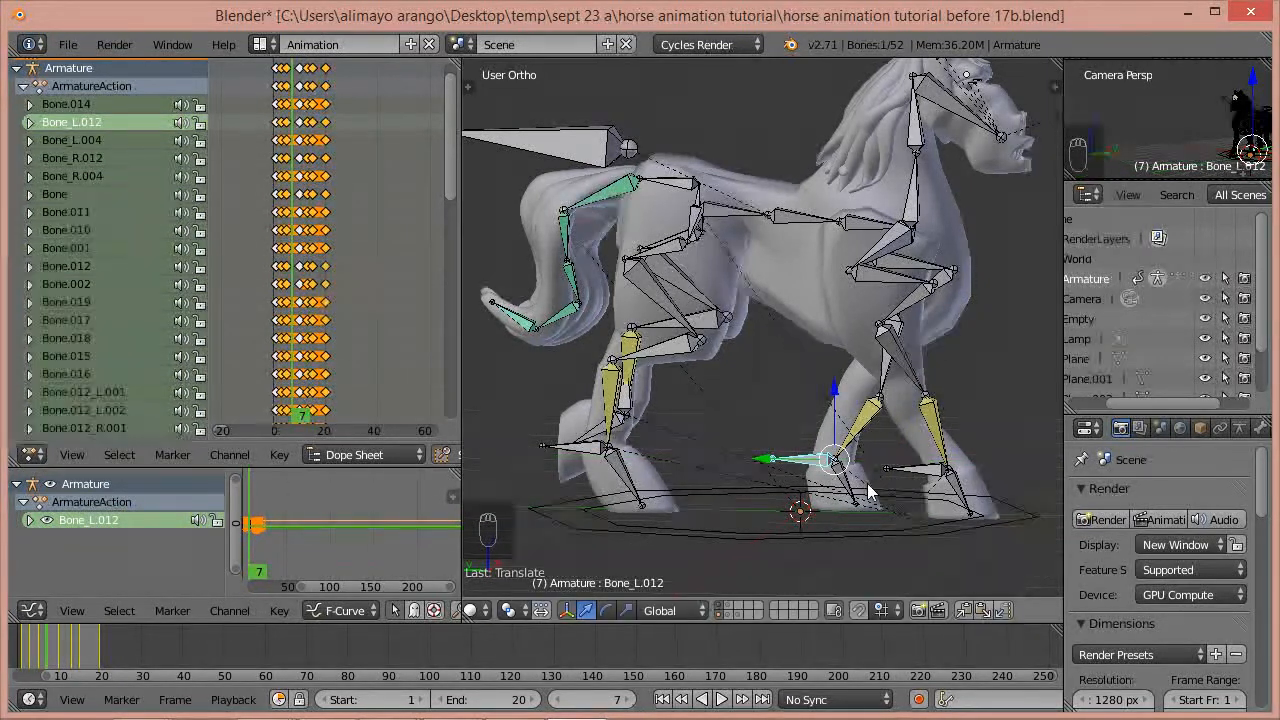
right_click(918, 470)
key("g")
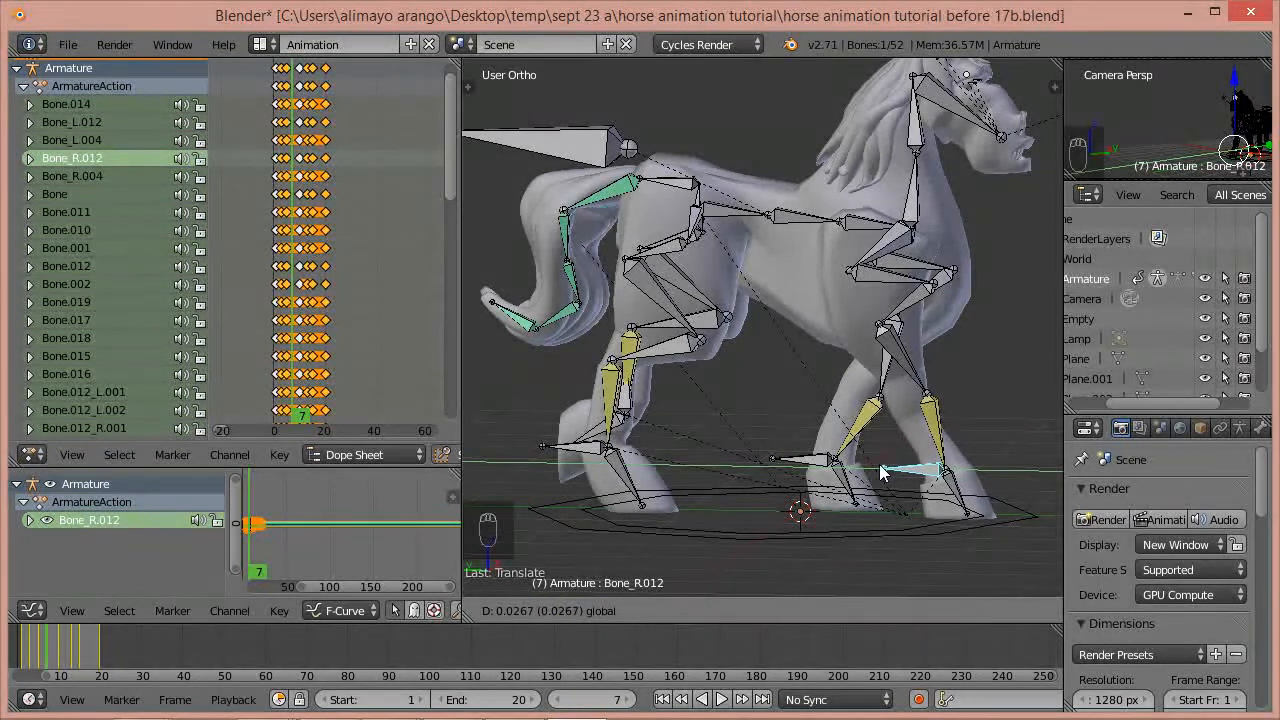
left_click(880, 470)
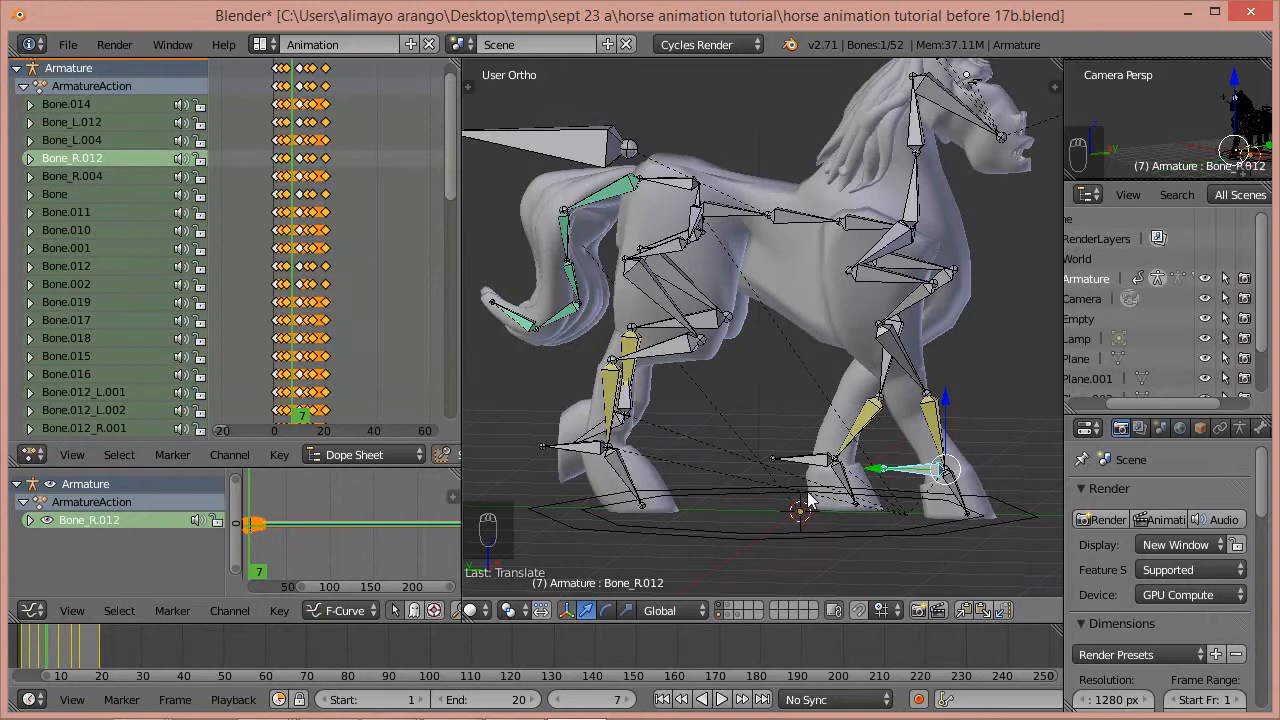
- Raise the hind leg control Bone_L.013 at frame 7 and move it forward along Y beneath the belly
middle_click_drag(584, 447, 660, 467)
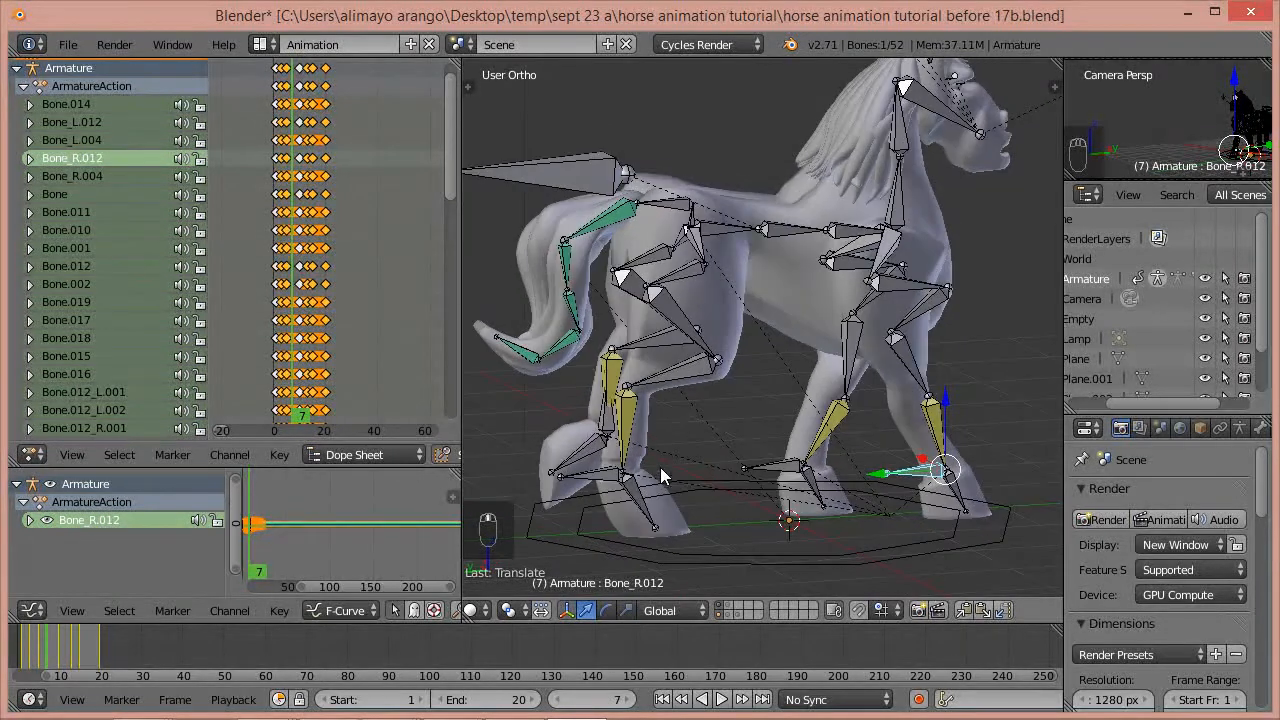
right_click(605, 438)
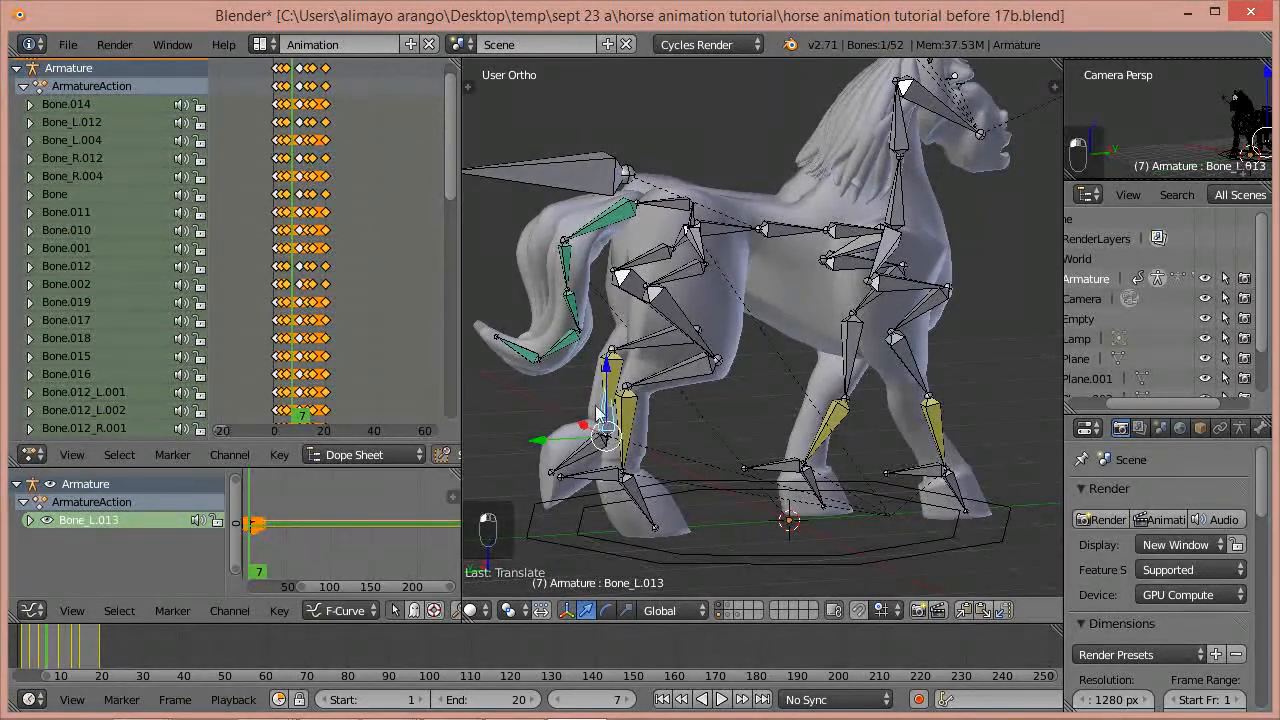
left_click_drag(607, 388, 602, 349)
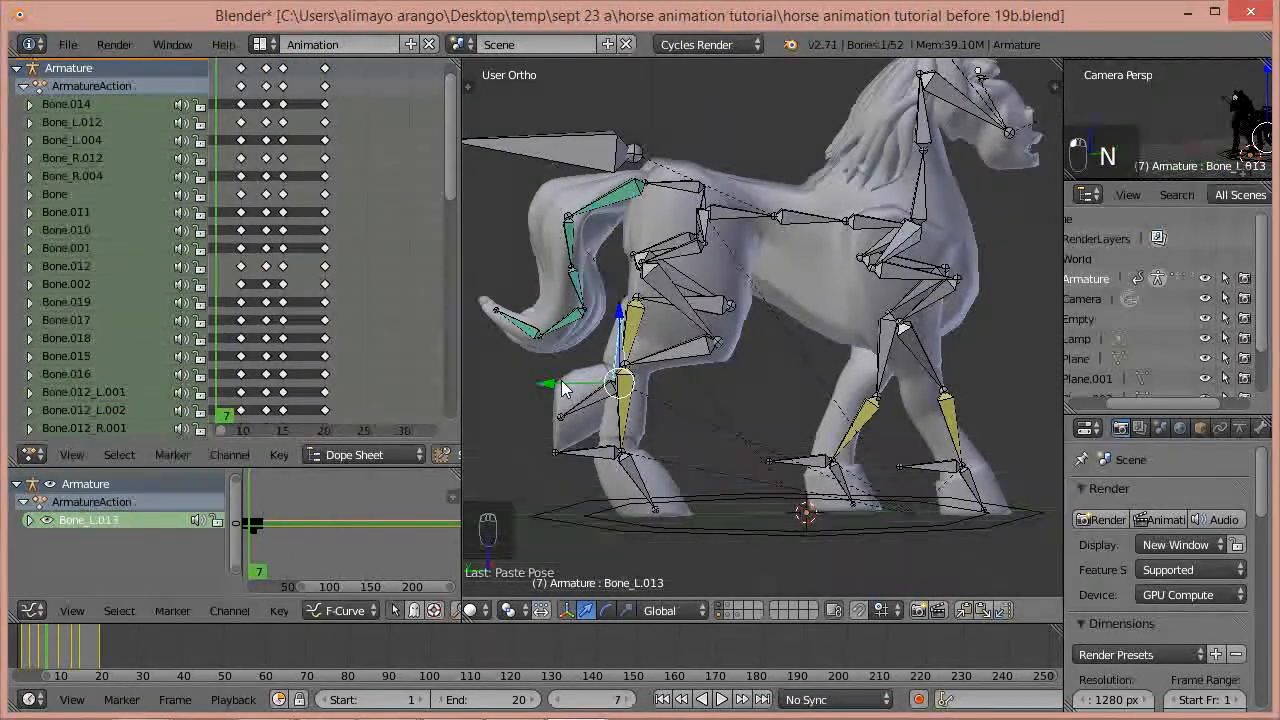
left_click_drag(582, 384, 676, 378)
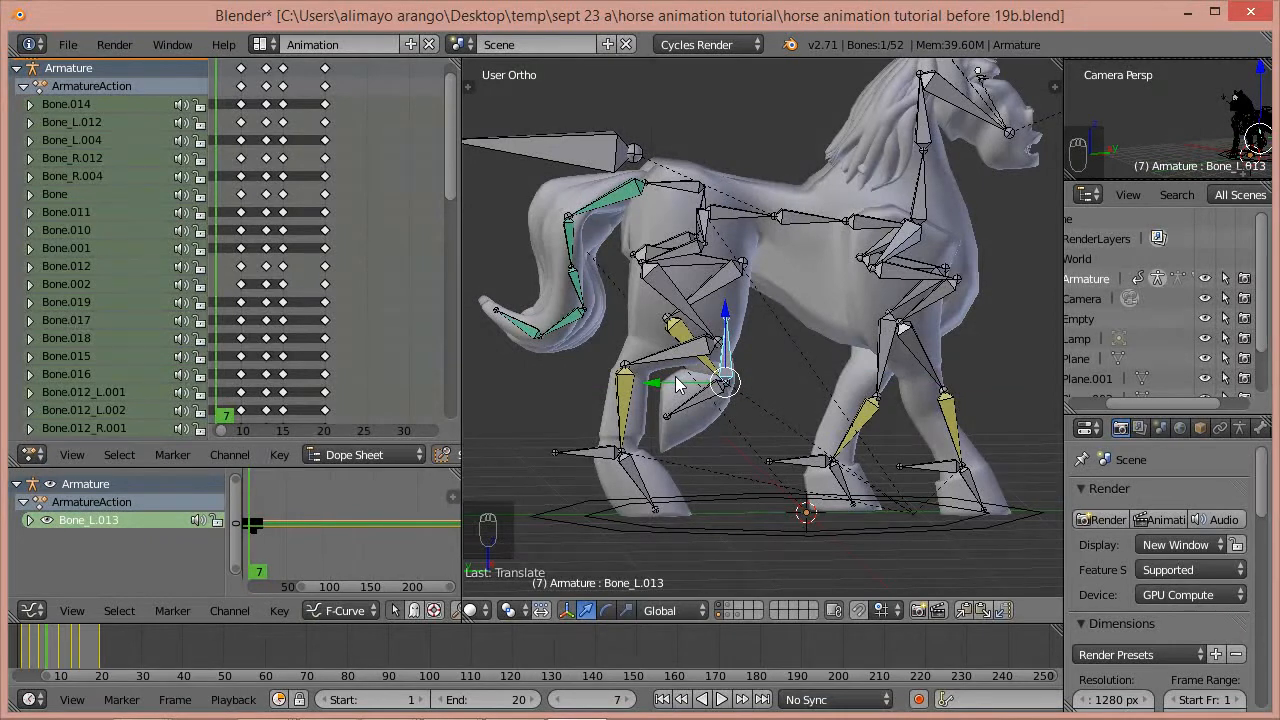
- Select all of the armature's bones and insert a LocRot keyframe at frame 7
key("ctrl+KP_3")
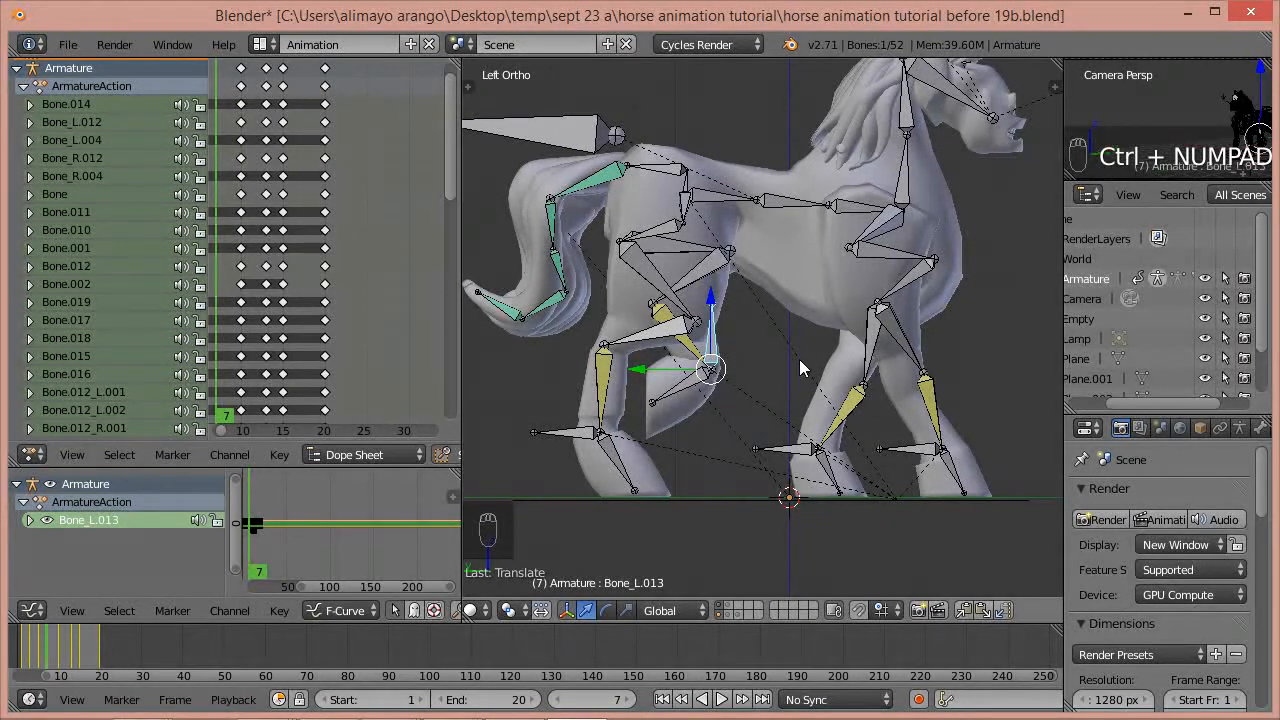
key("a")
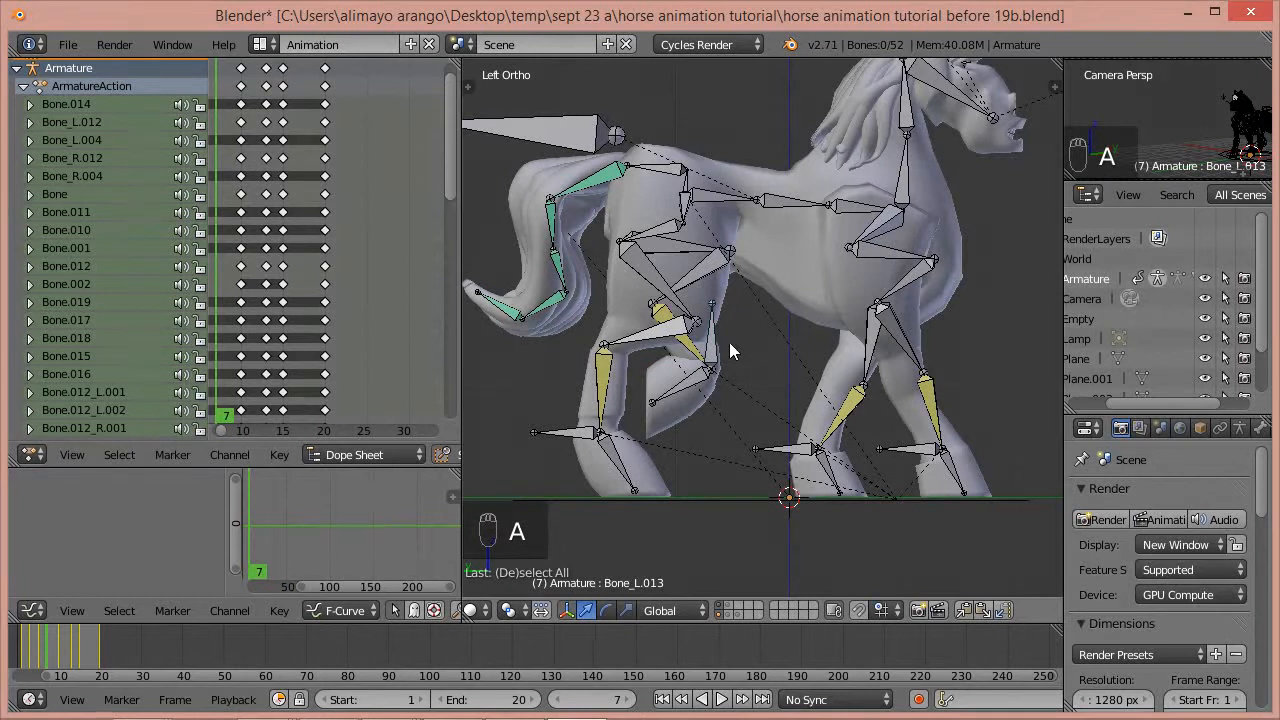
key("a")
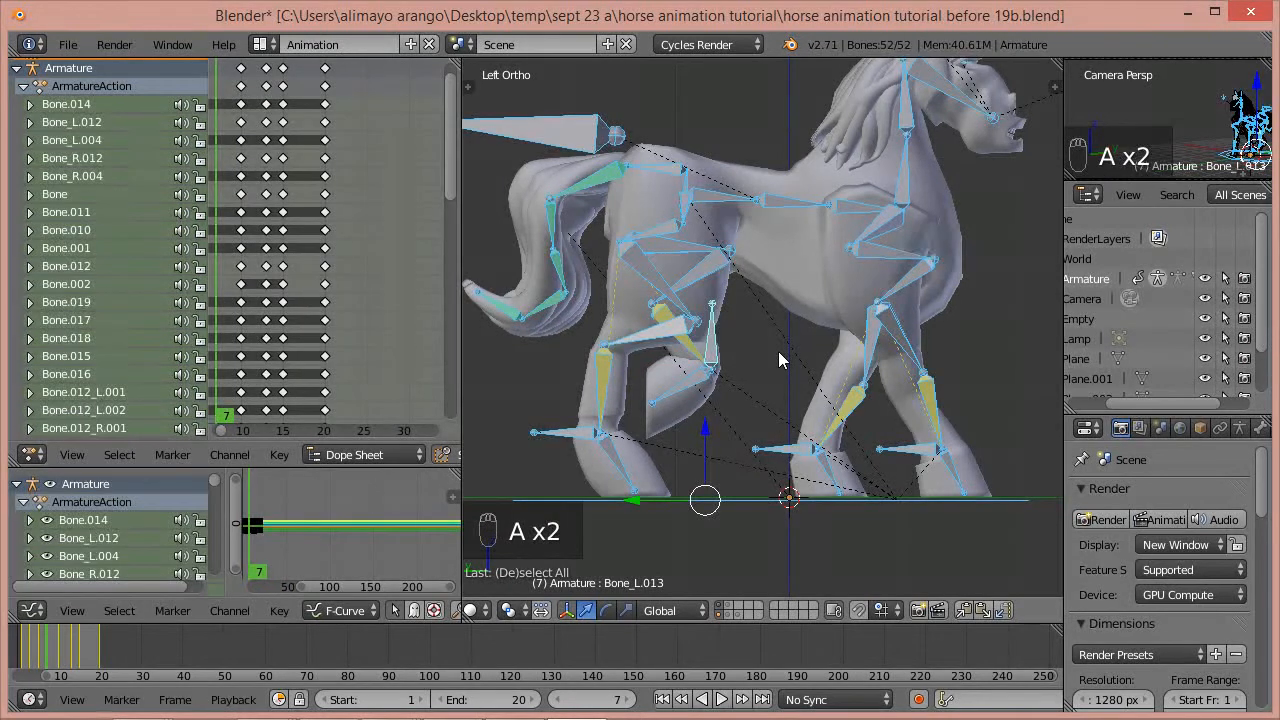
key("i")
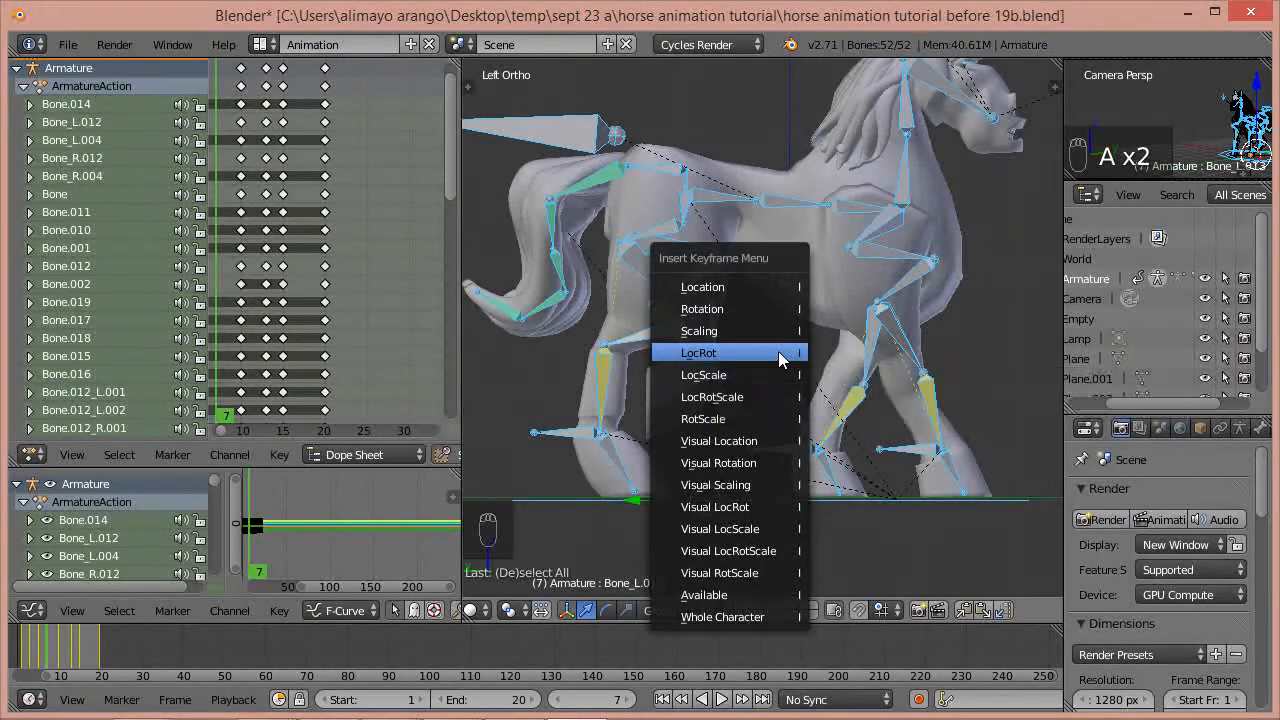
left_click(780, 355)
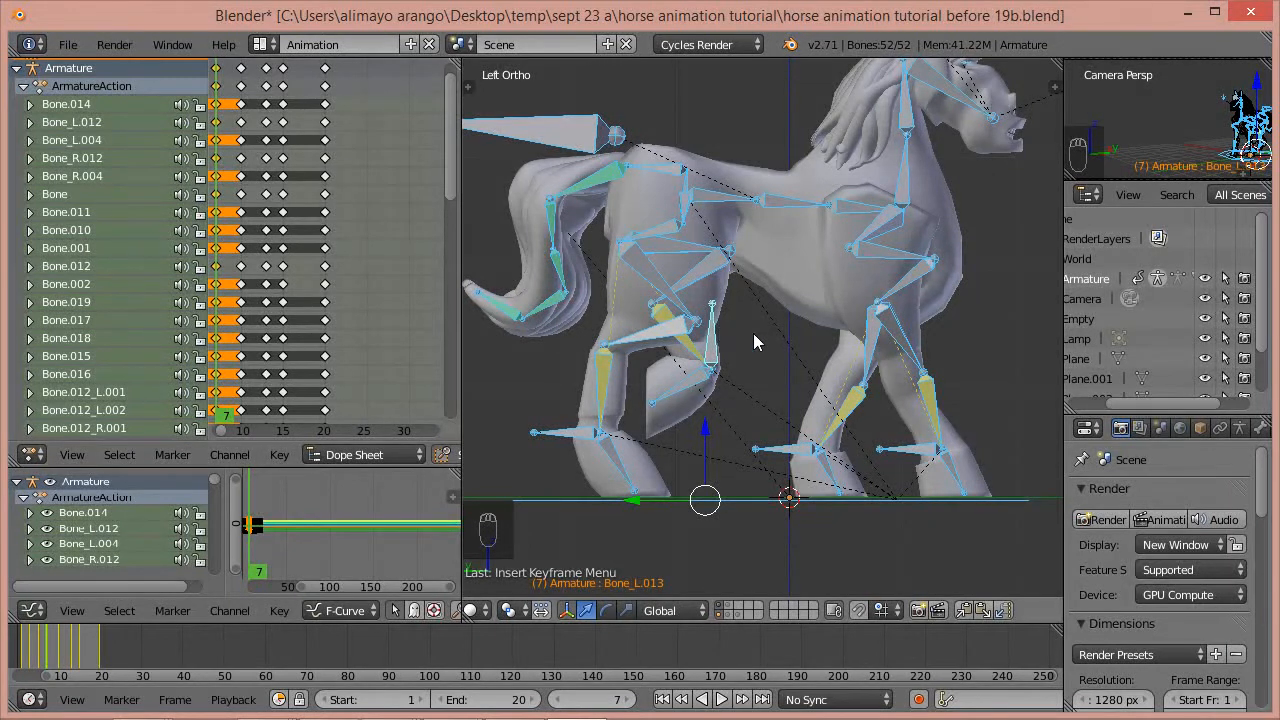
- Copy the frame 7 pose, paste it mirrored at frame 17 and insert a LocRot keyframe for all bones
left_click(964, 611)
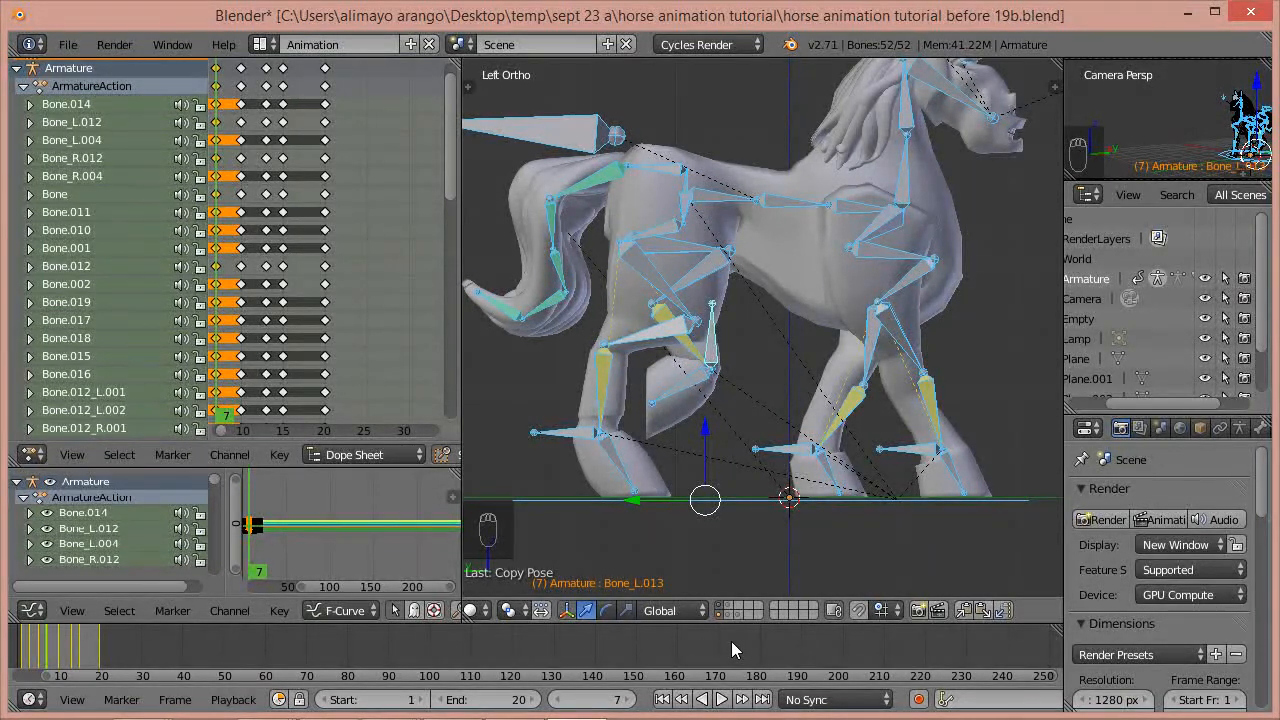
key("shift+Up")
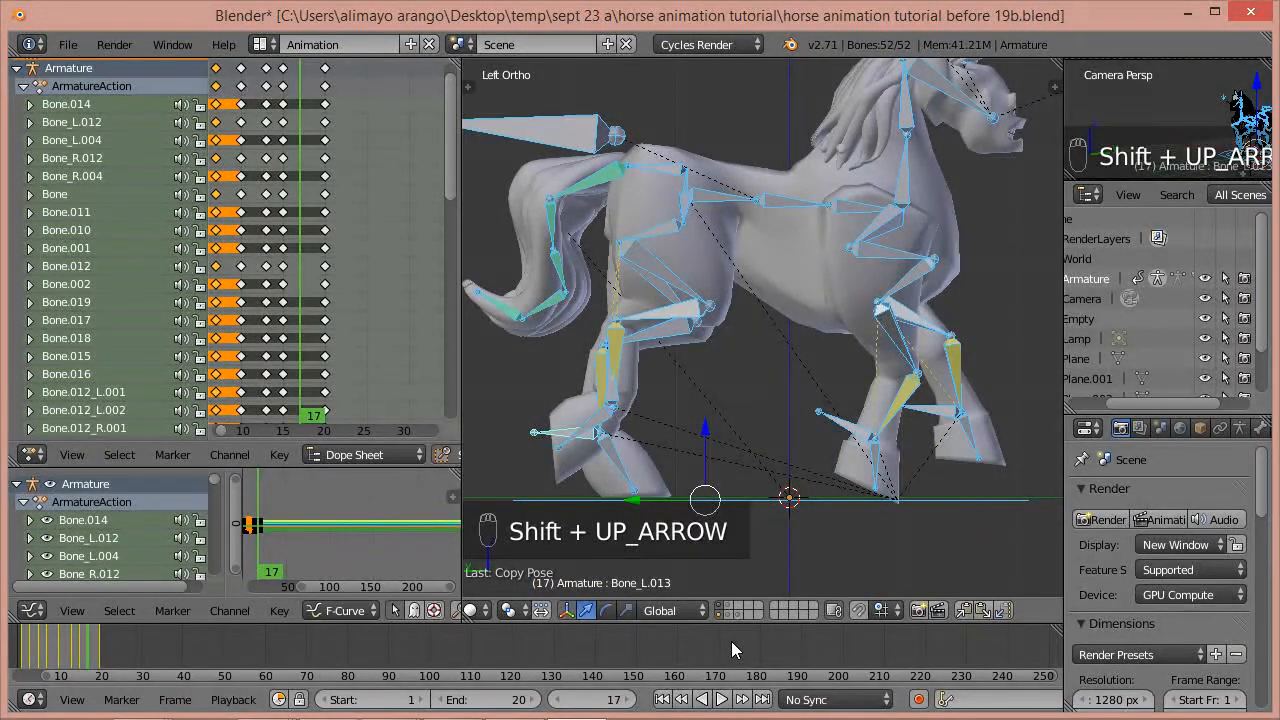
left_click(1004, 611)
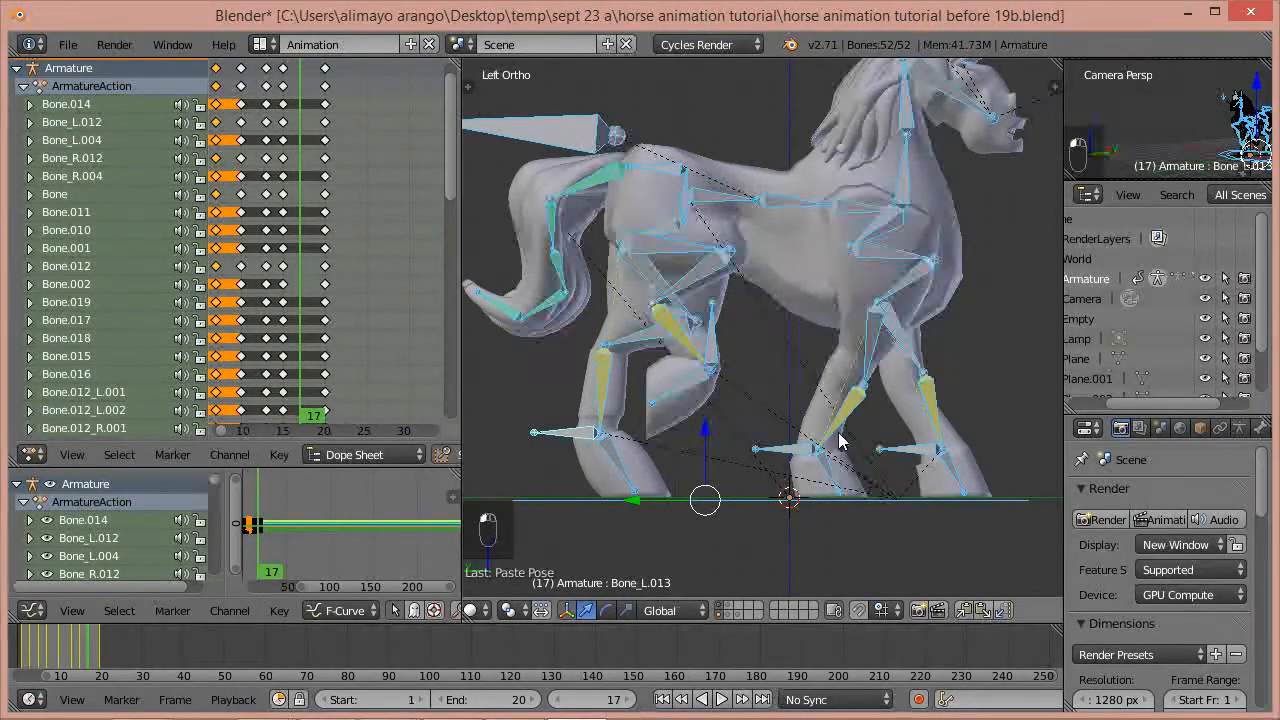
key("i")
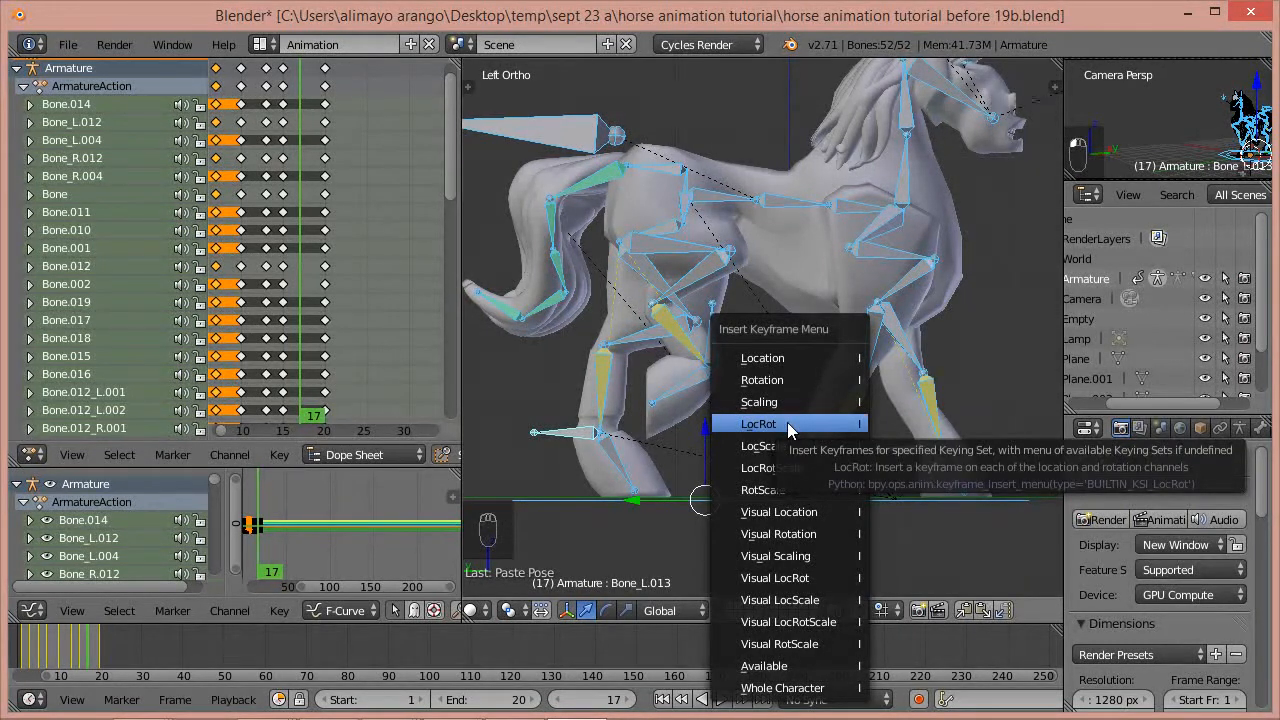
left_click(788, 424)
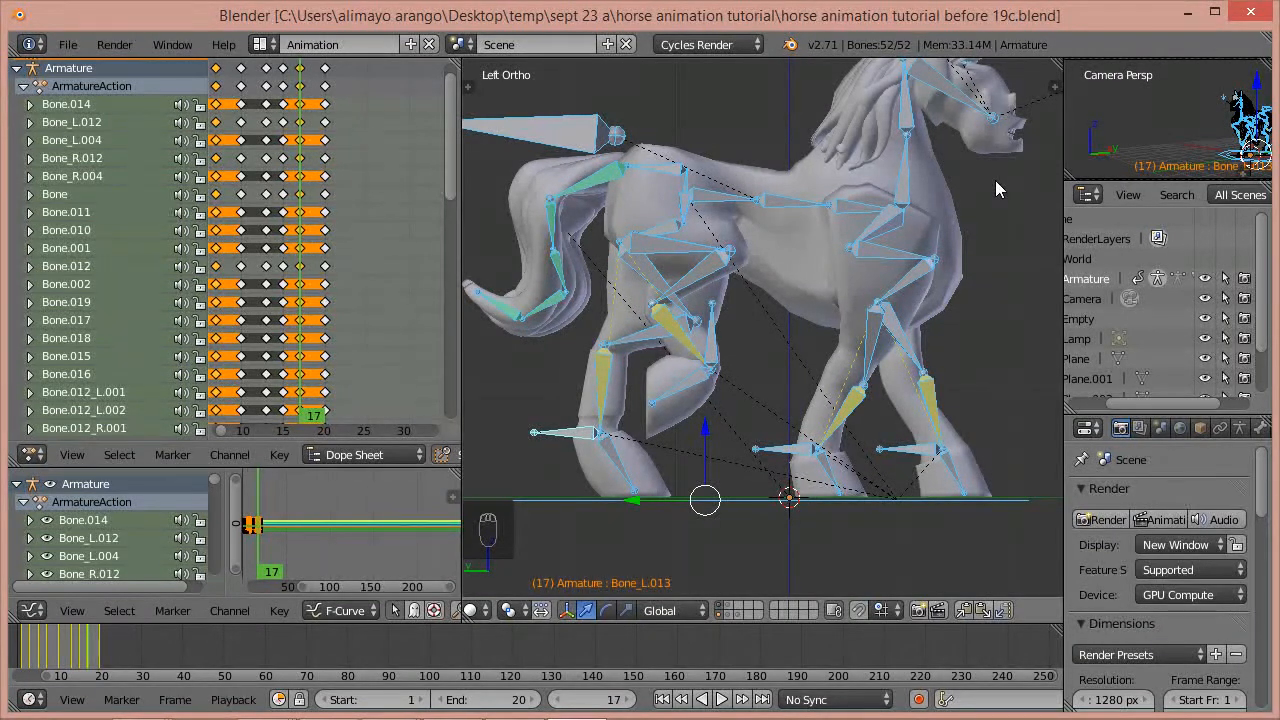
- Play the animation to review the horse's leg cycle with the whole body in view, and stop it at frame 1
left_click(721, 699)
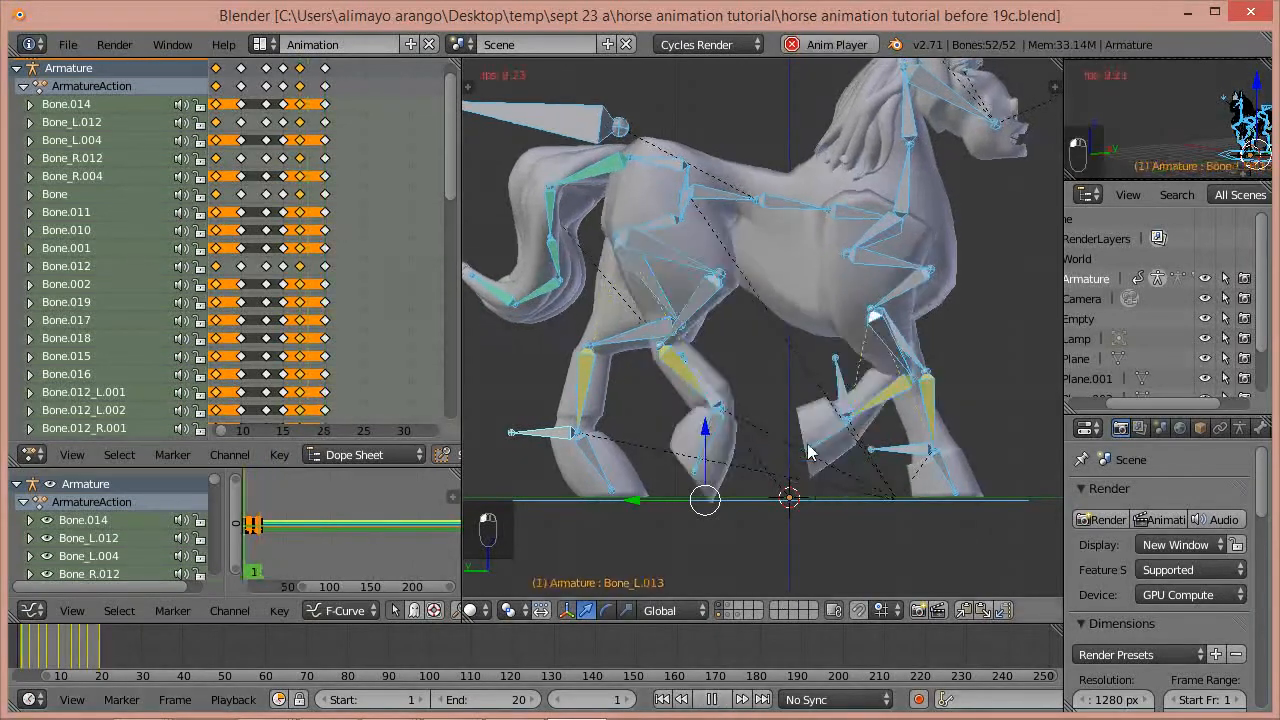
scroll(803, 436, "down", 1)
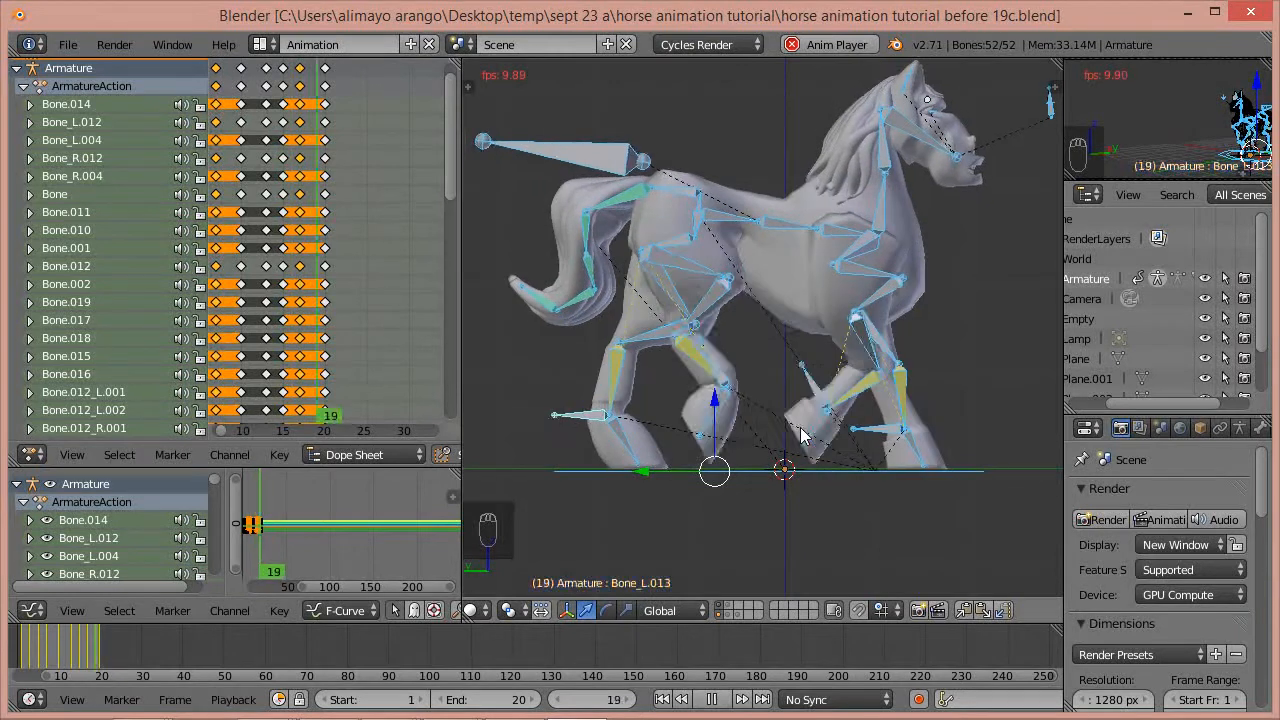
left_click(714, 706)
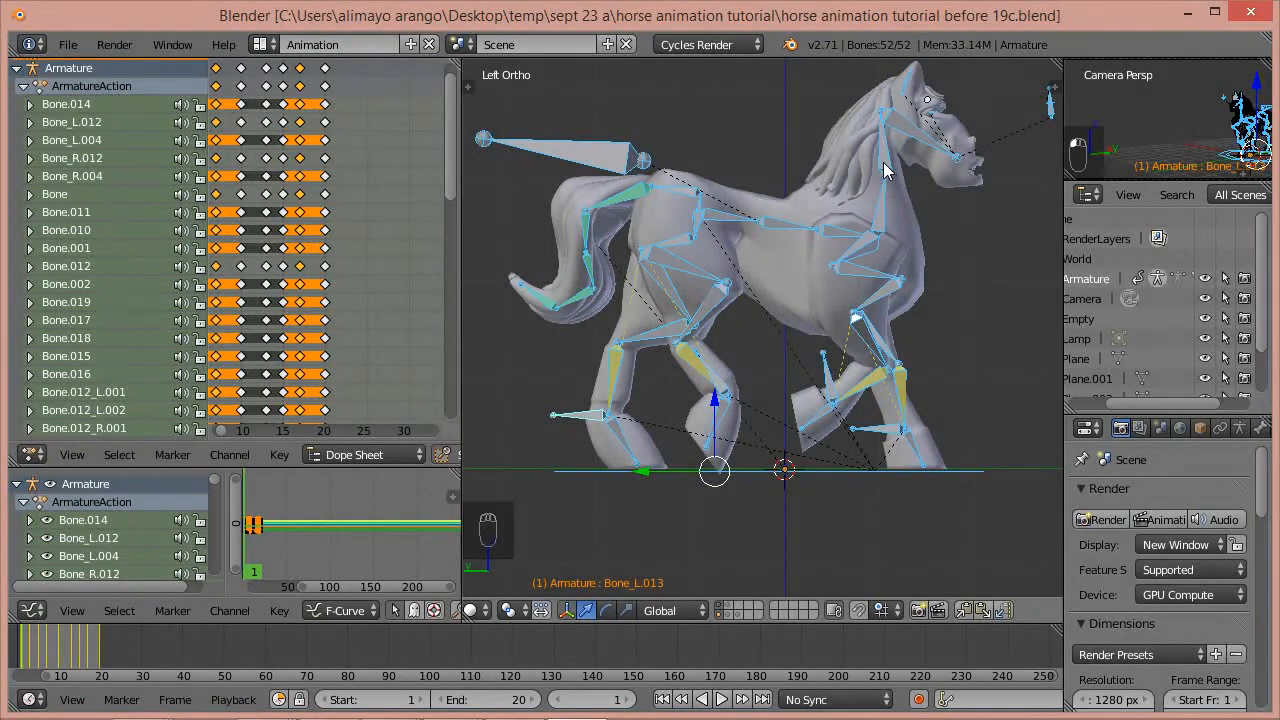
- At frame 1, rotate the front spine bone Bone.010 slightly upward about global X and insert a LocRot keyframe for all bones
right_click(837, 245)
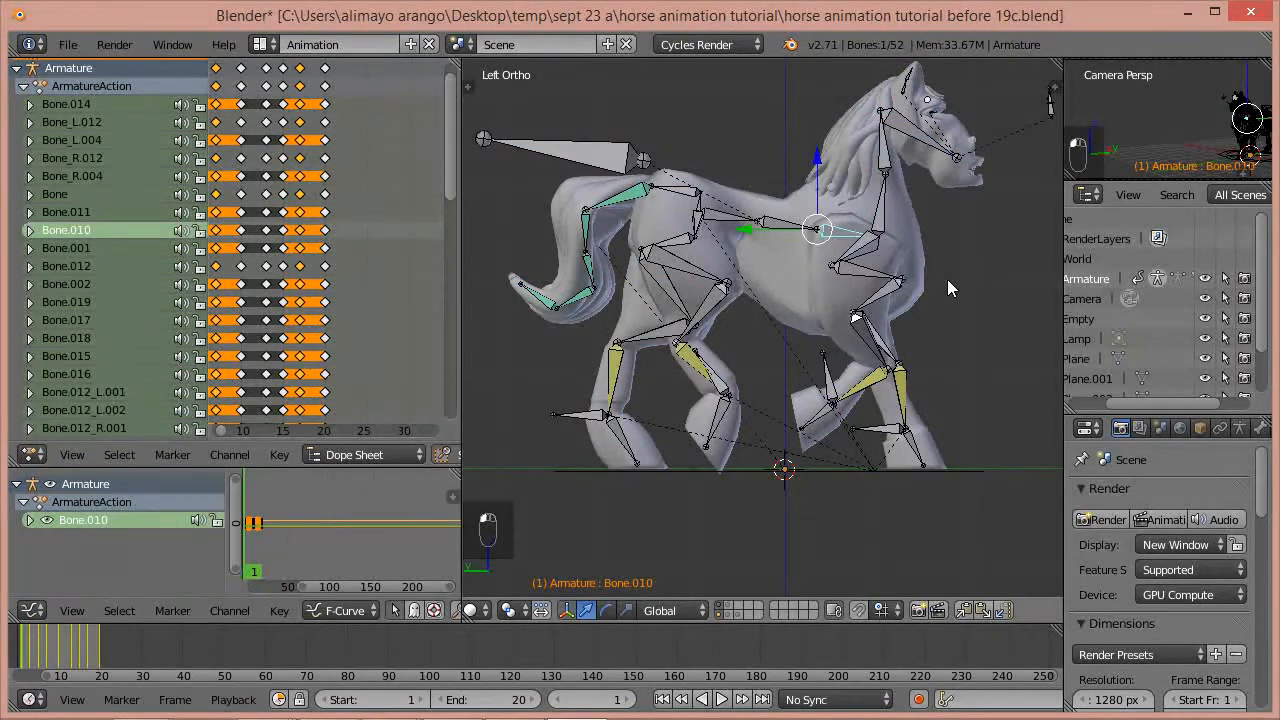
key("r")
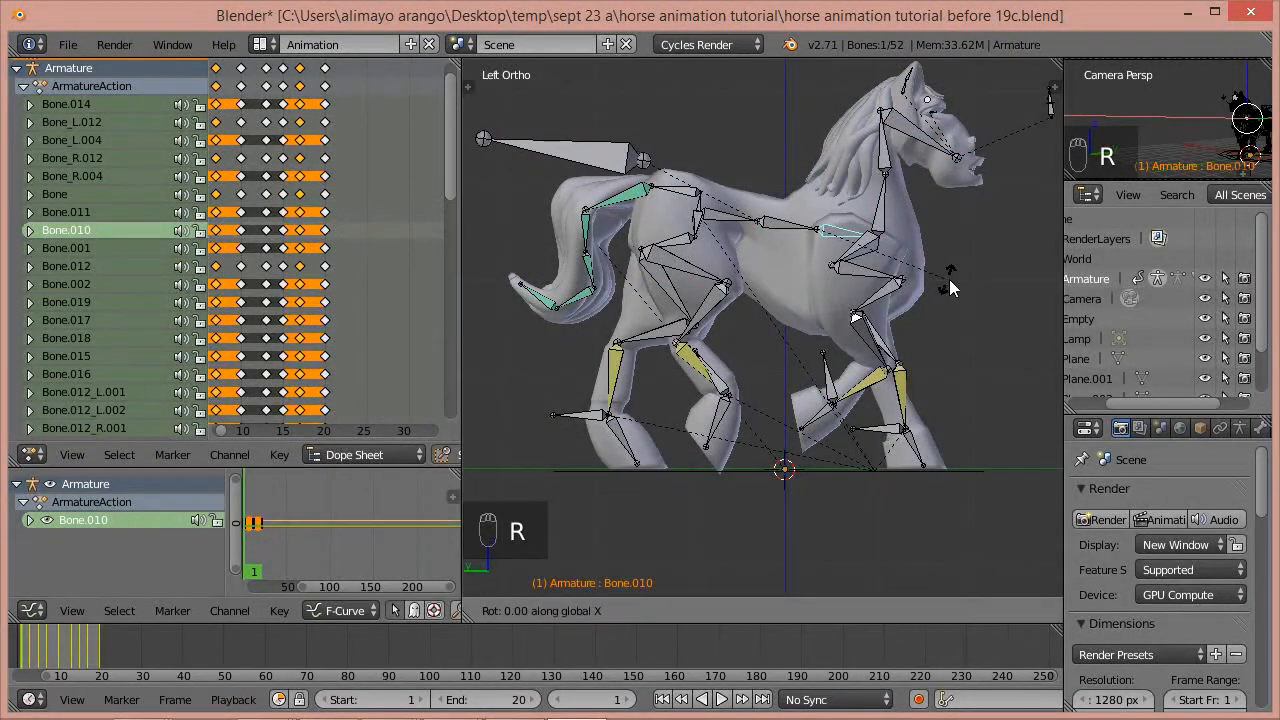
left_click(954, 278)
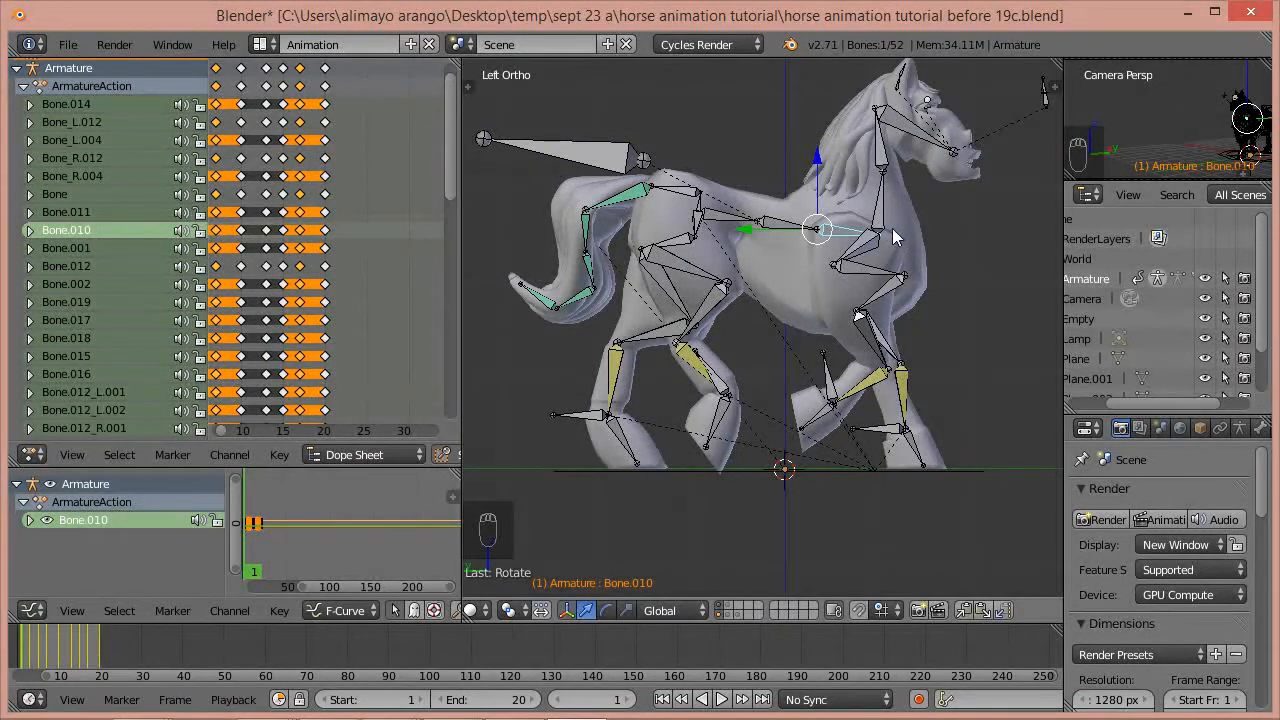
key("a")
key("a")
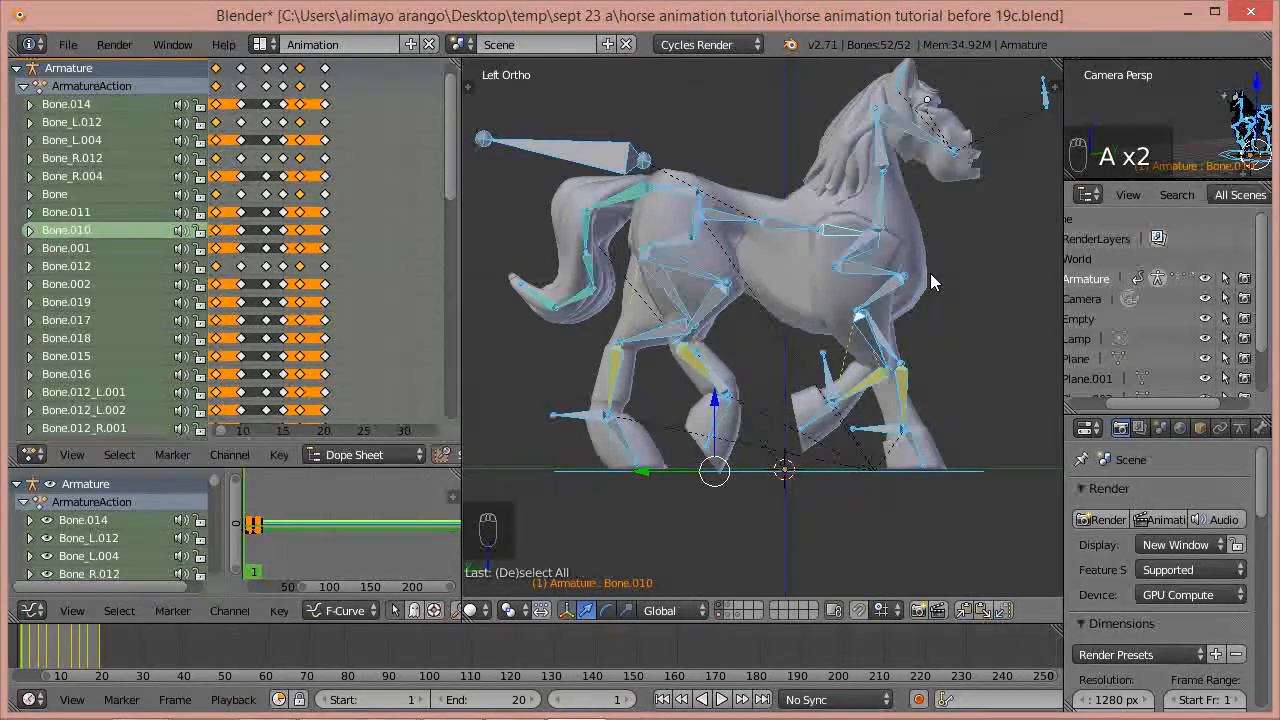
key("i")
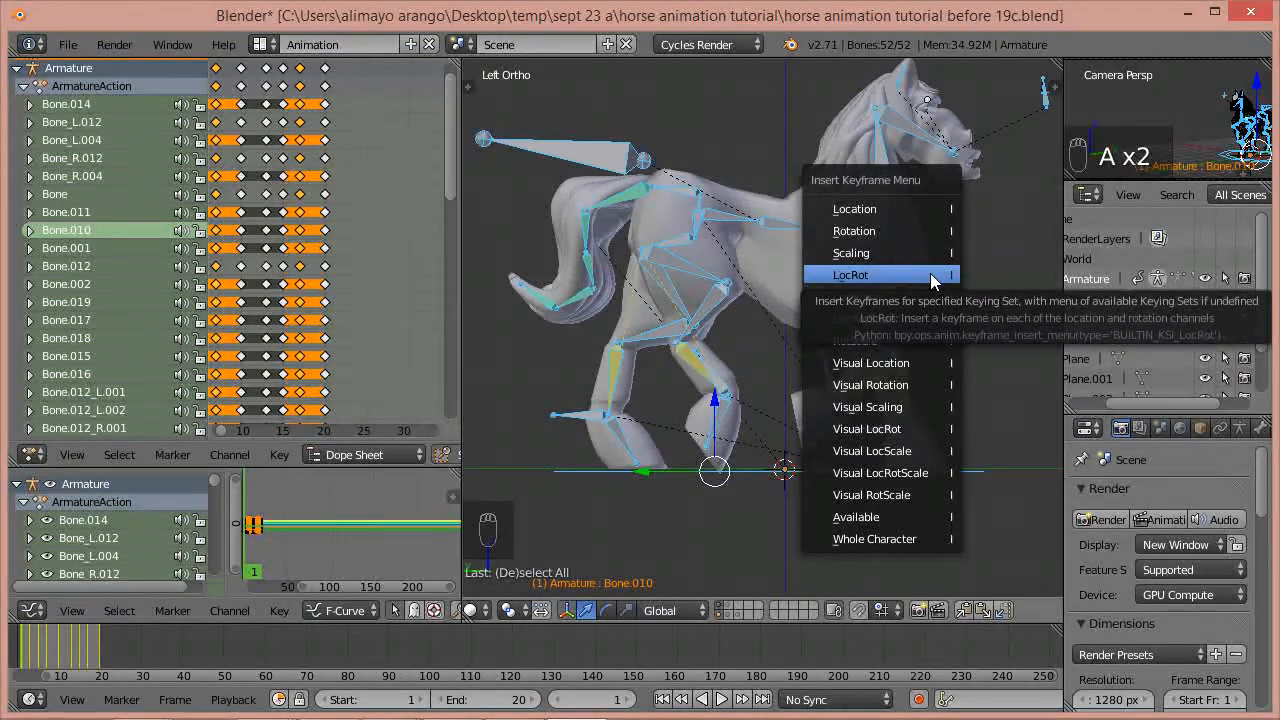
left_click(933, 281)
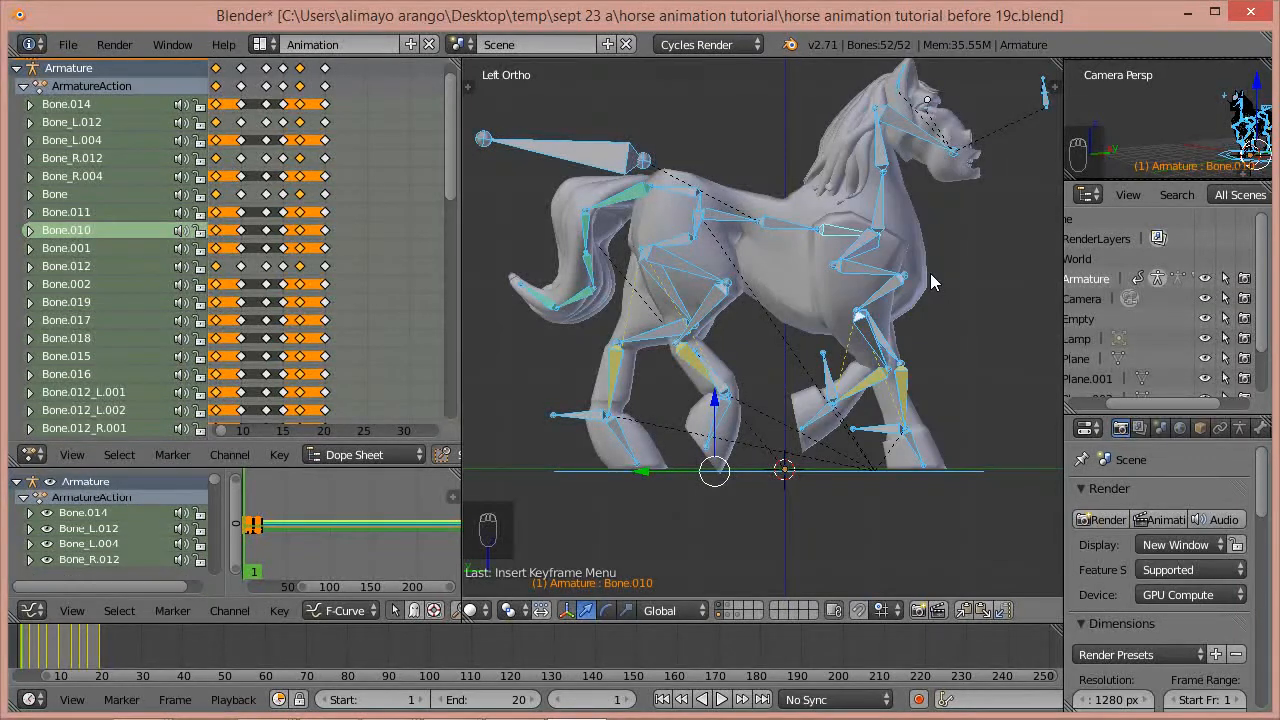
- Copy the frame 1 pose, paste it mirrored at frame 10 and insert a LocRot keyframe for all bones
left_click(965, 609)
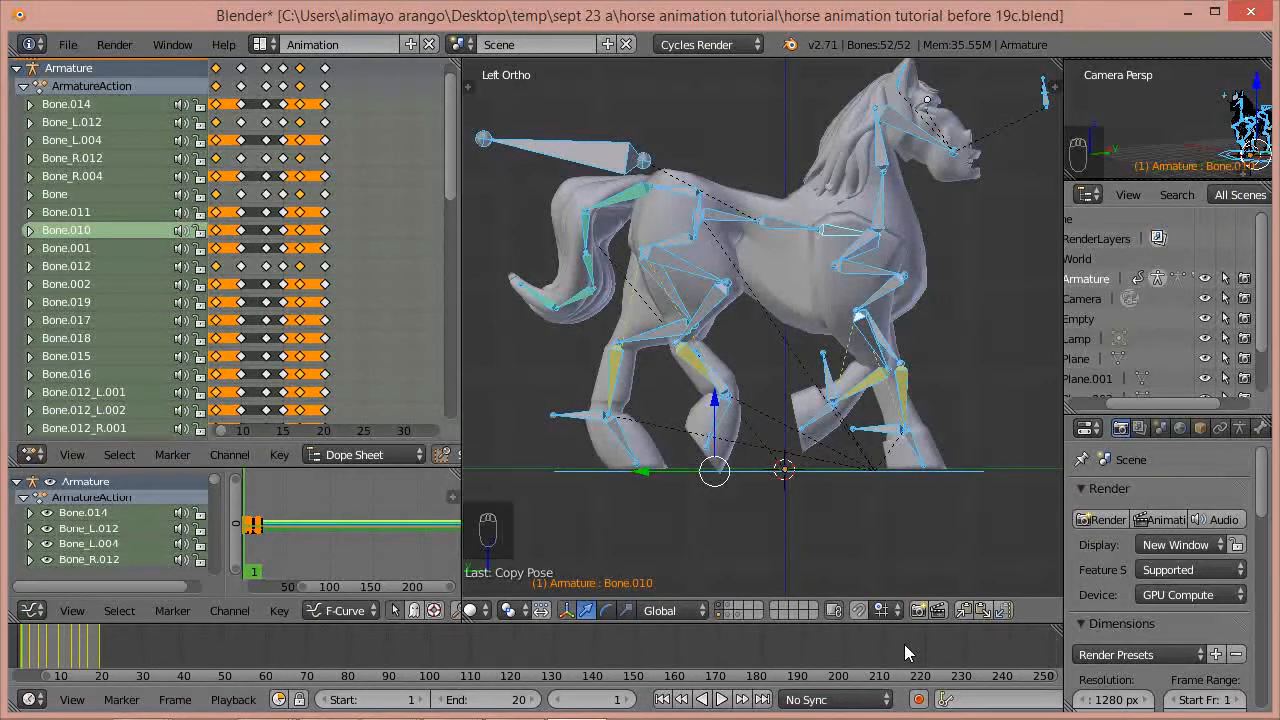
key("shift+Up")
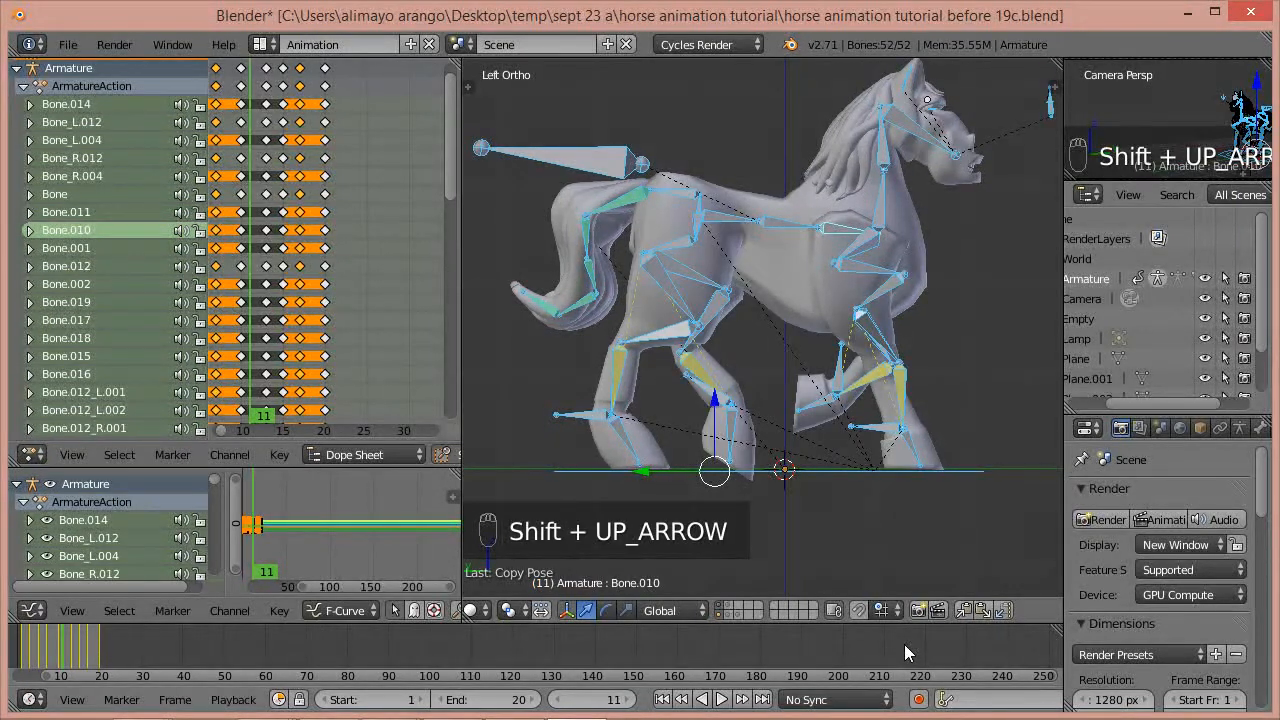
left_click(562, 700)
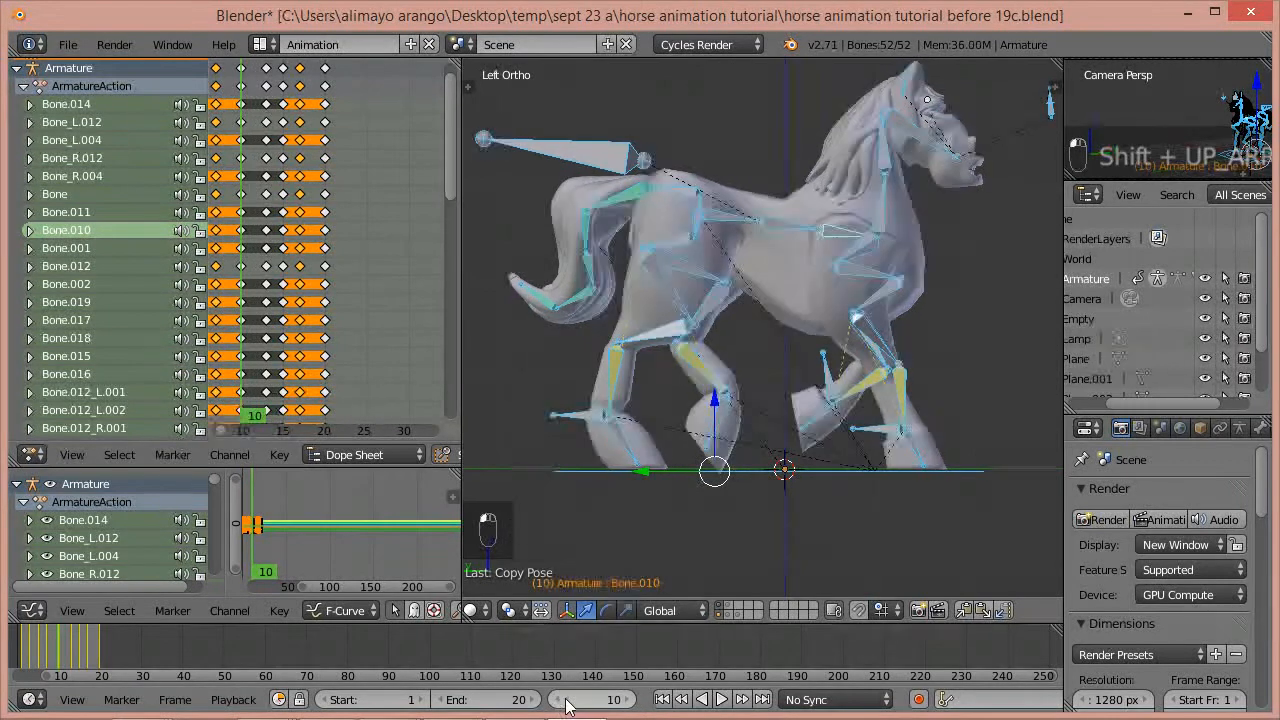
left_click(1001, 608)
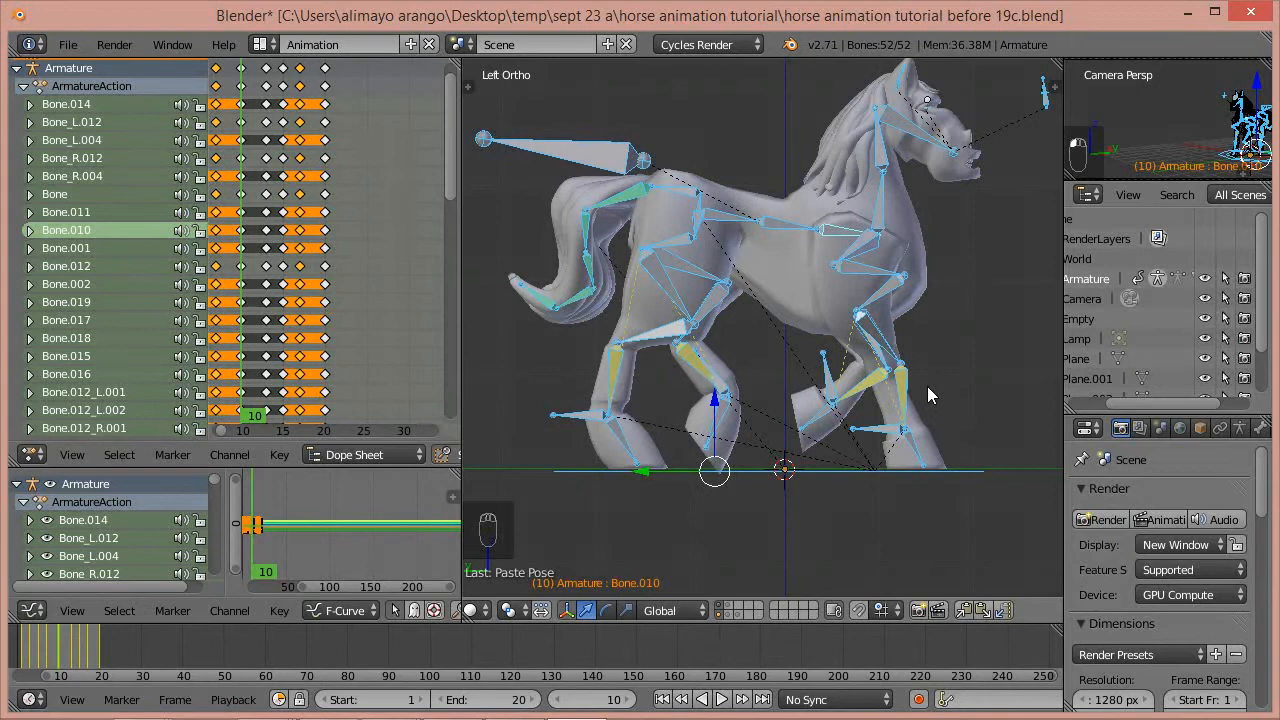
key("i")
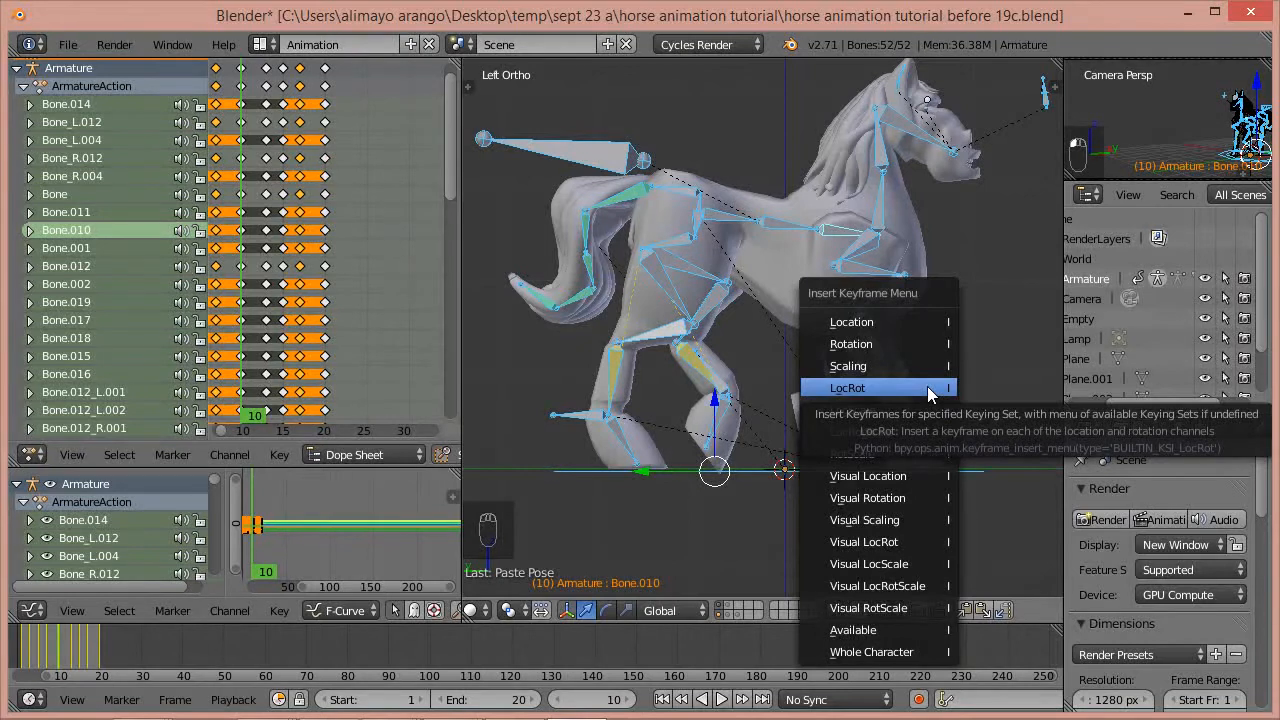
left_click(929, 390)
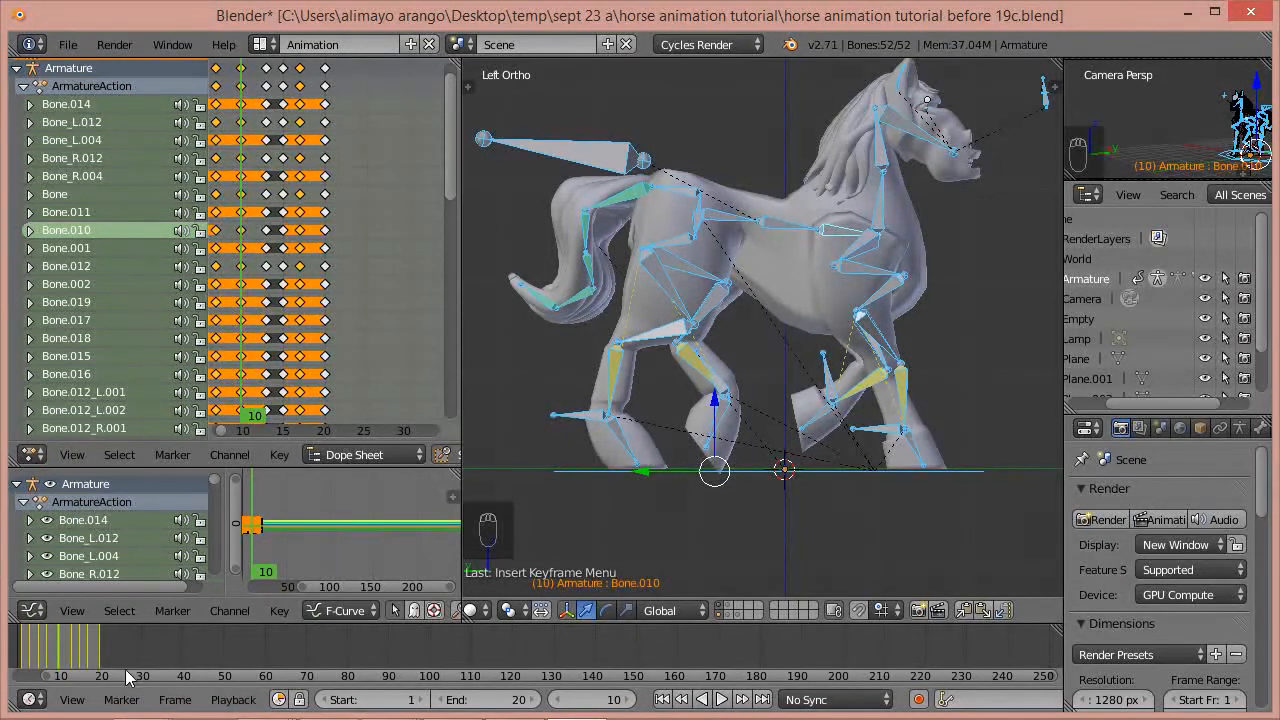
- Play the animation again to check the raised front spine within the leg cycle, and stop playback
left_click(721, 699)
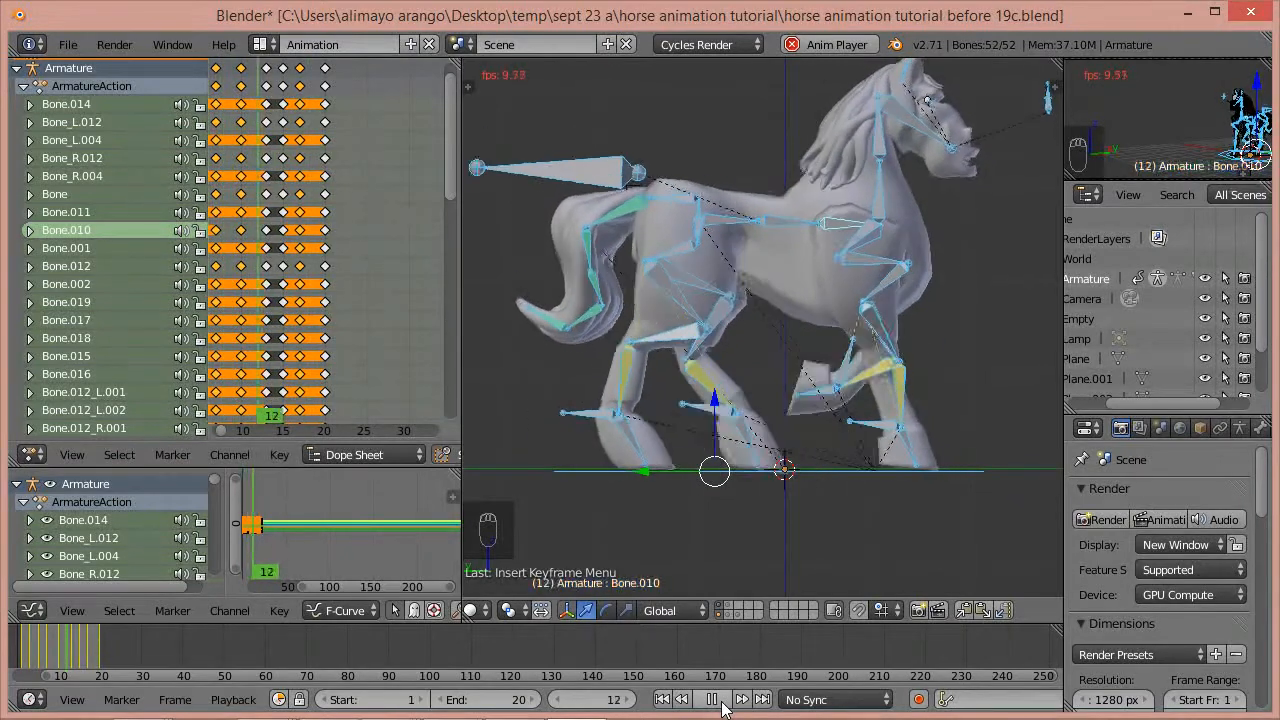
left_click(712, 699)
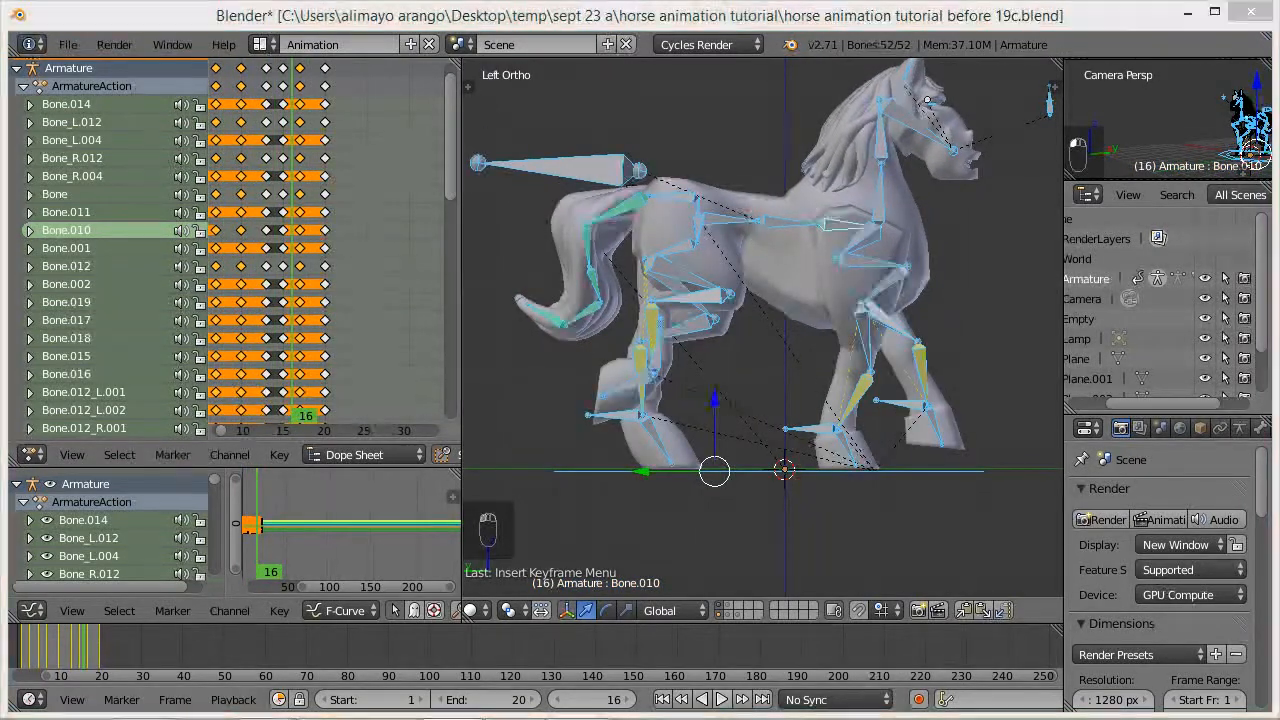
- Save the file under the next incremental name, horse animation tutorial before 20c.blend
key("ctrl+shift+s")
key("KP_Add")
key("KP_Enter")
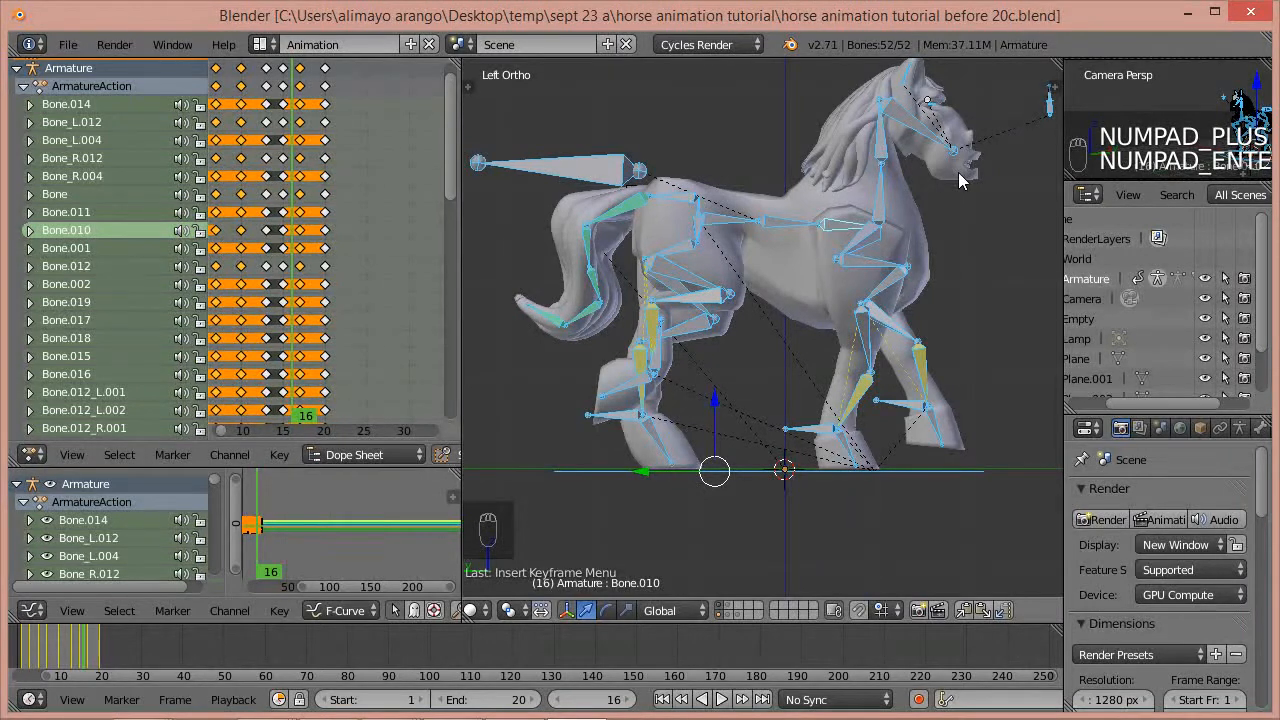
- Turn off Inherit Rotation for the head bone Bone.002 in its bone relations
right_click(903, 121)
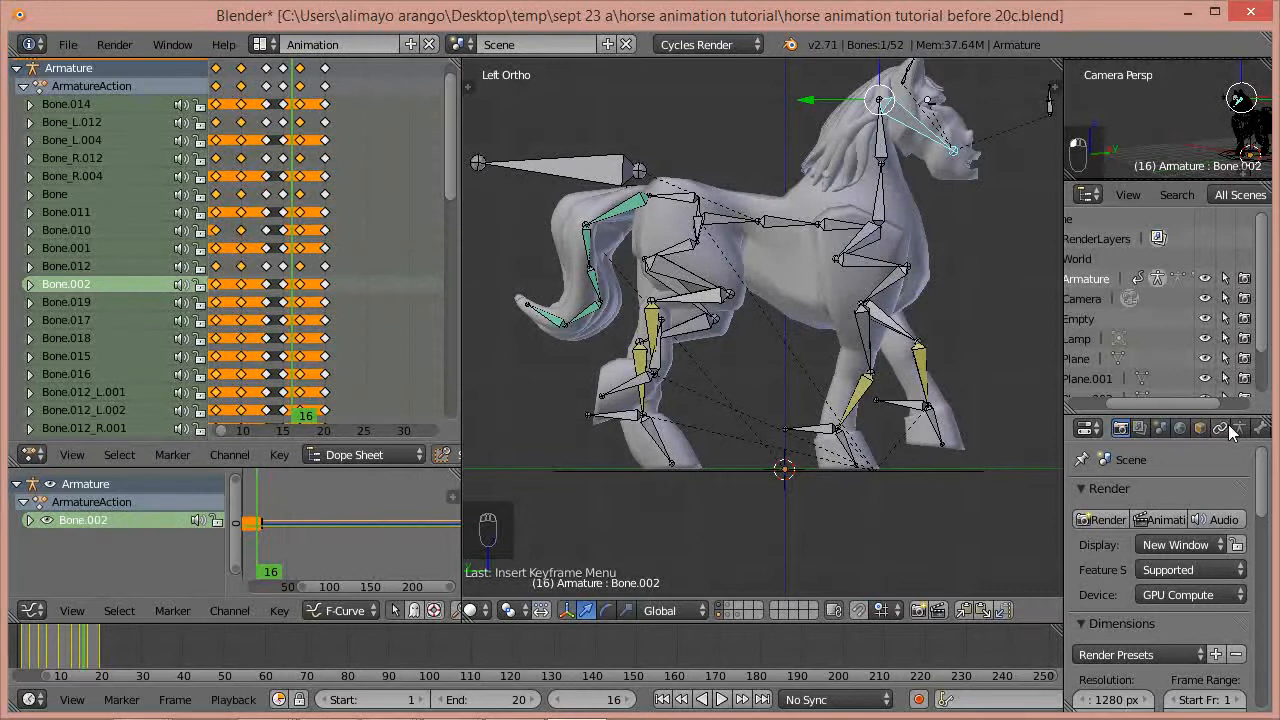
middle_click_drag(1227, 425, 1194, 431)
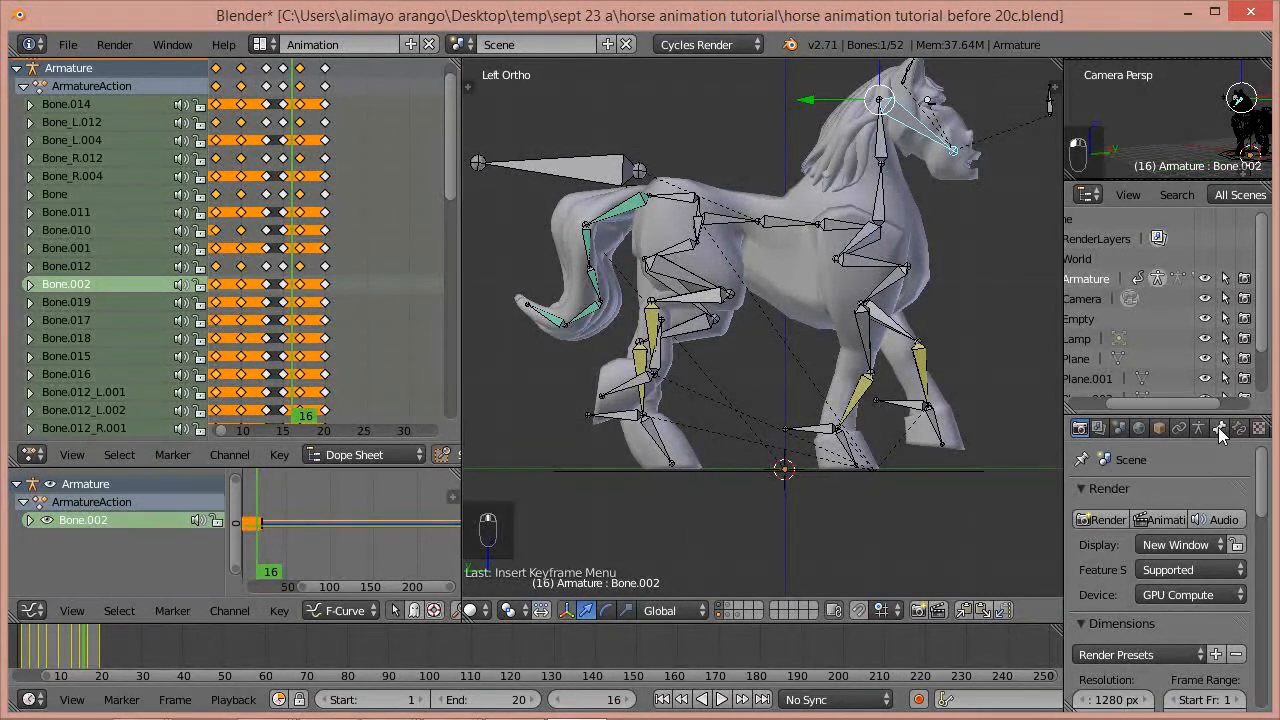
left_click(1219, 428)
left_click_drag(1262, 519, 1262, 596)
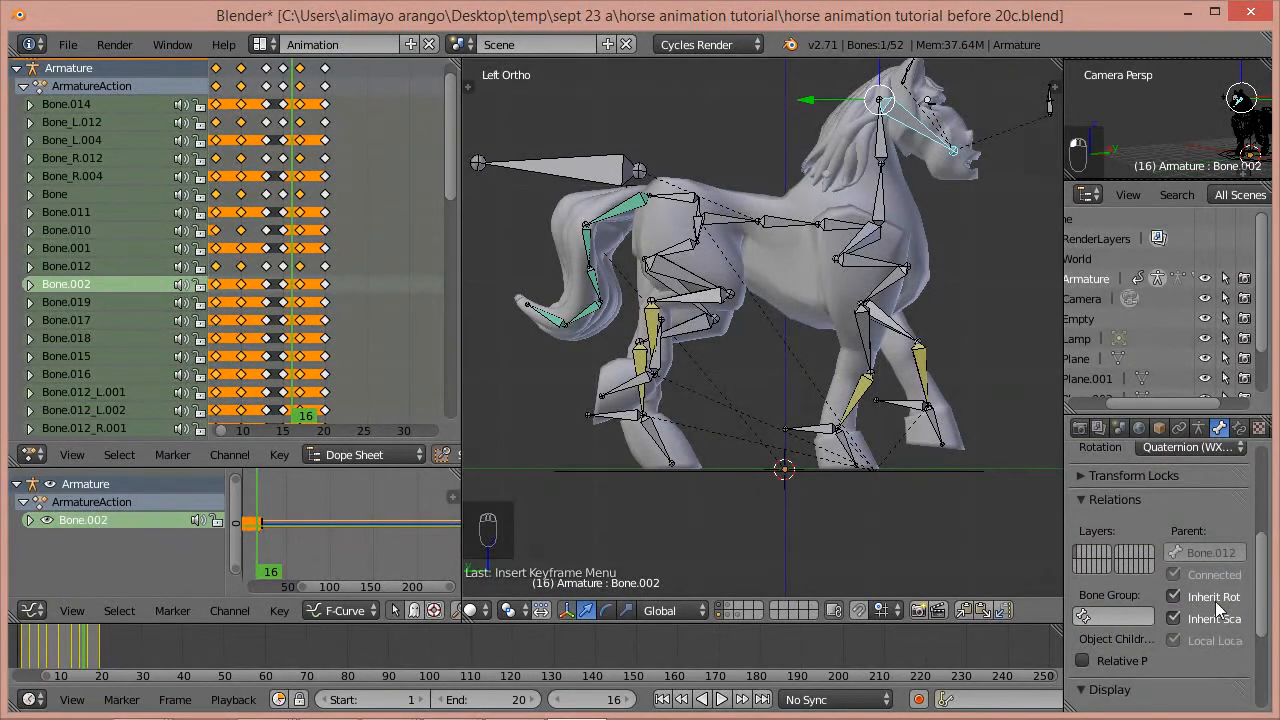
left_click(1175, 598)
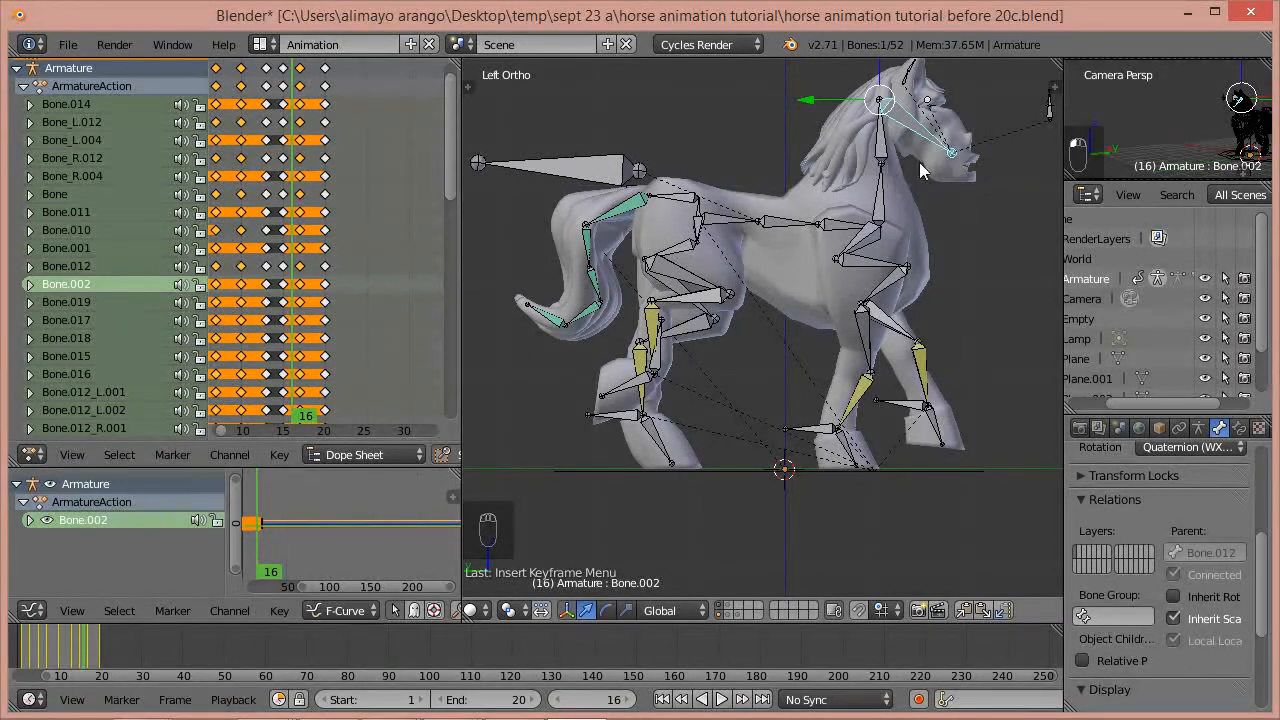
- Play the animation and hide the armature to review the head motion from several angles, and show the armature again in left view
left_click(722, 700)
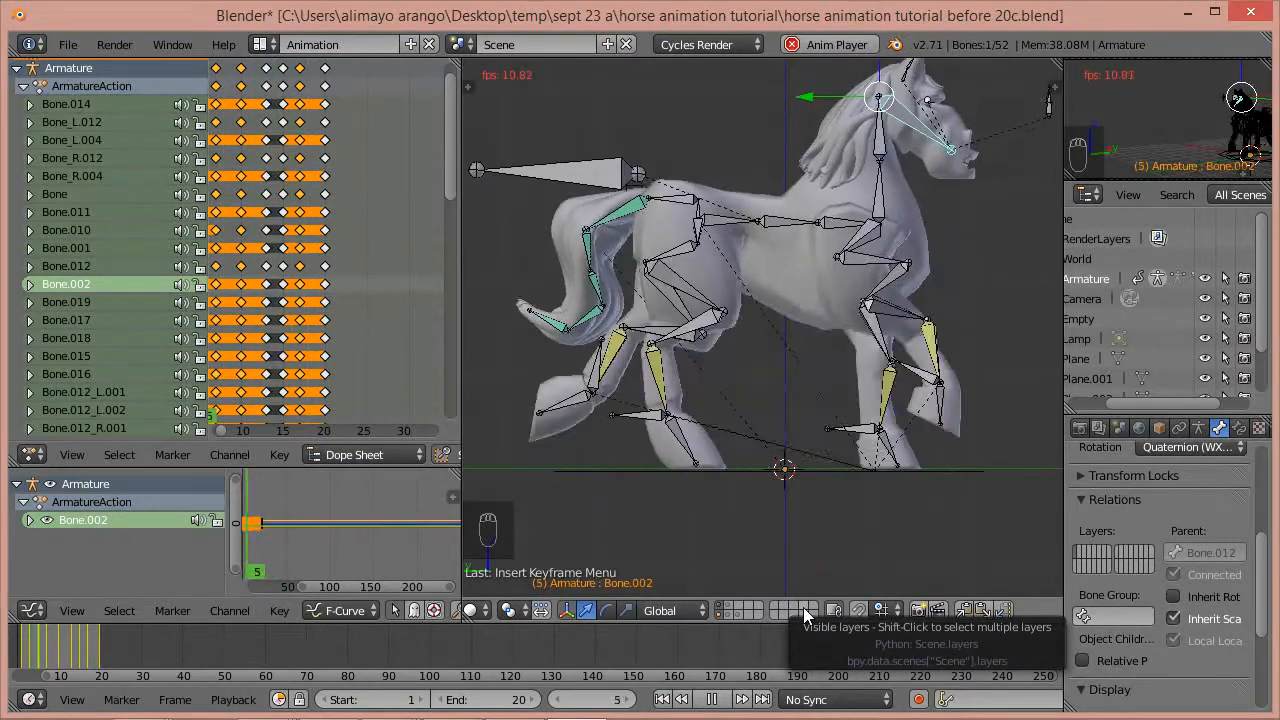
middle_click_drag(939, 391, 765, 420)
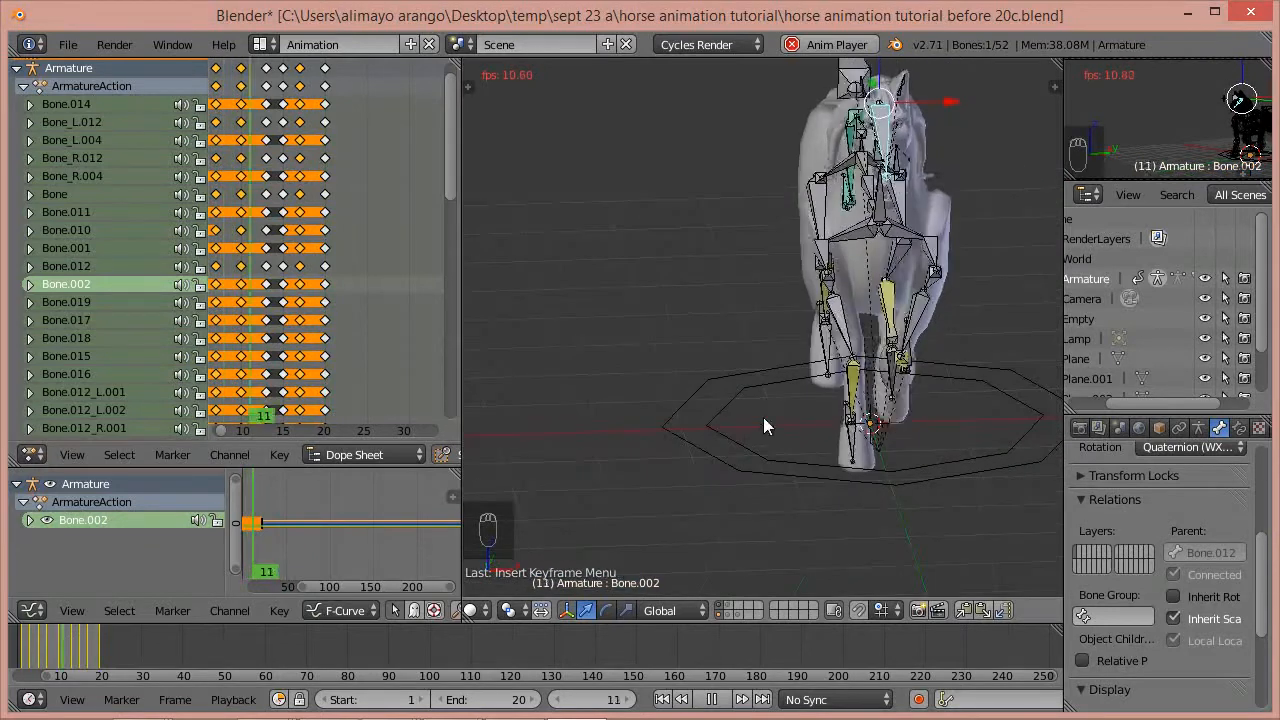
left_click(1205, 279)
middle_click_drag(842, 391, 1019, 352)
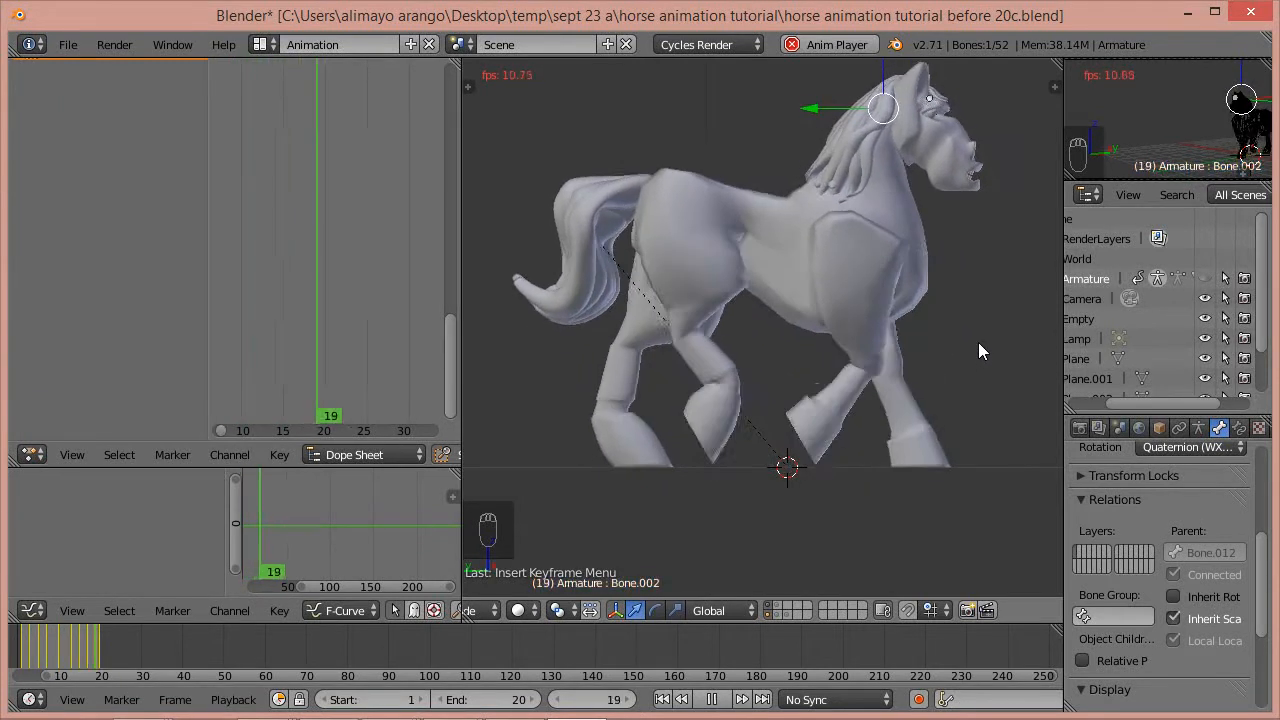
middle_click_drag(978, 342, 622, 382)
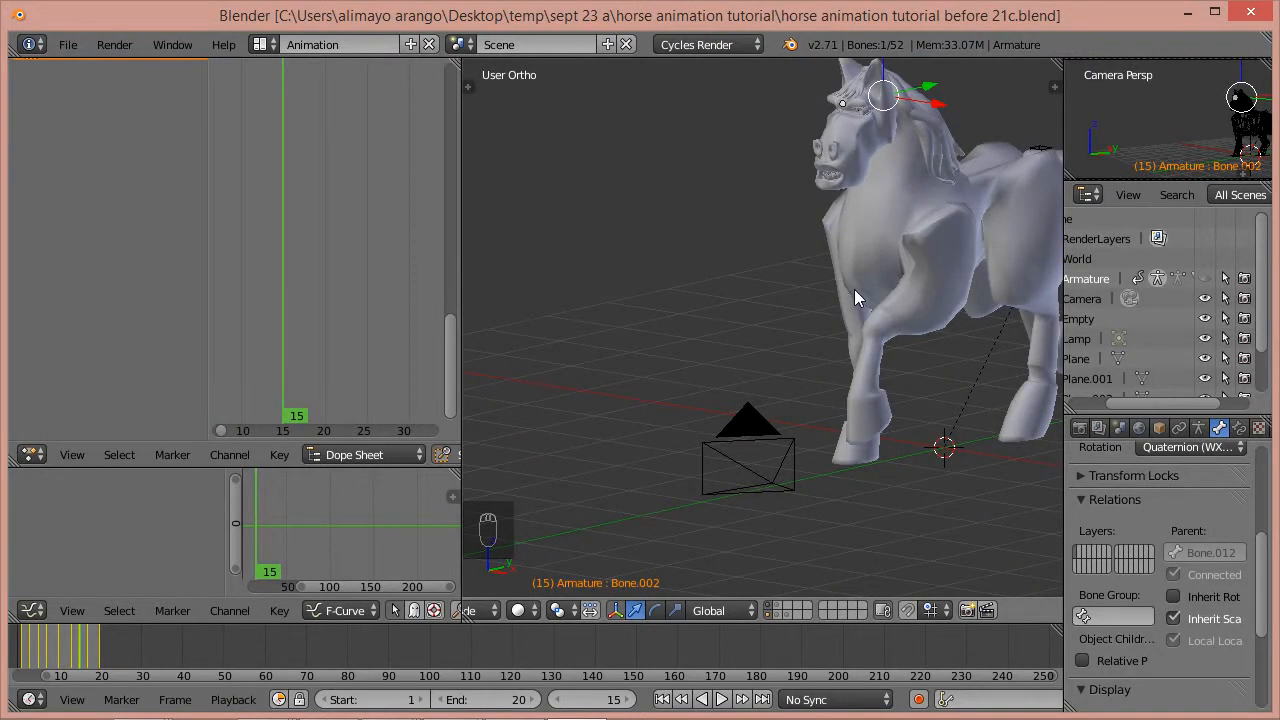
key("ctrl+KP_3")
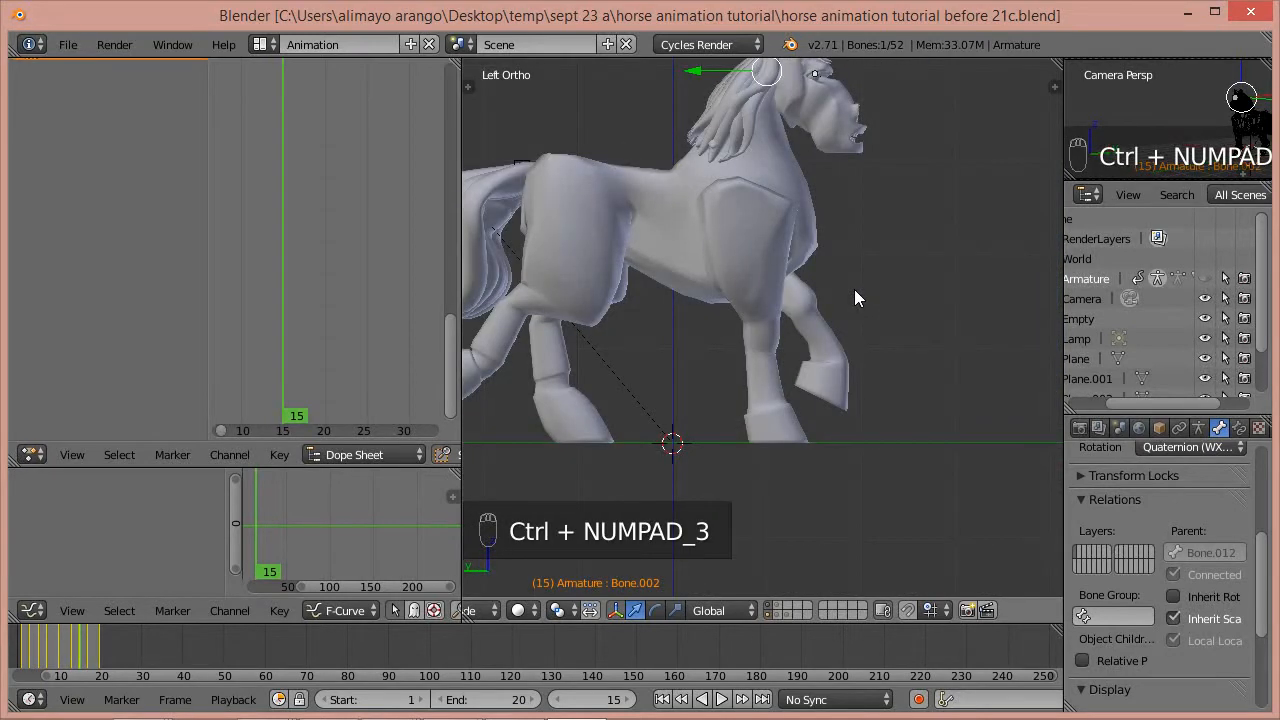
left_click(1205, 278)
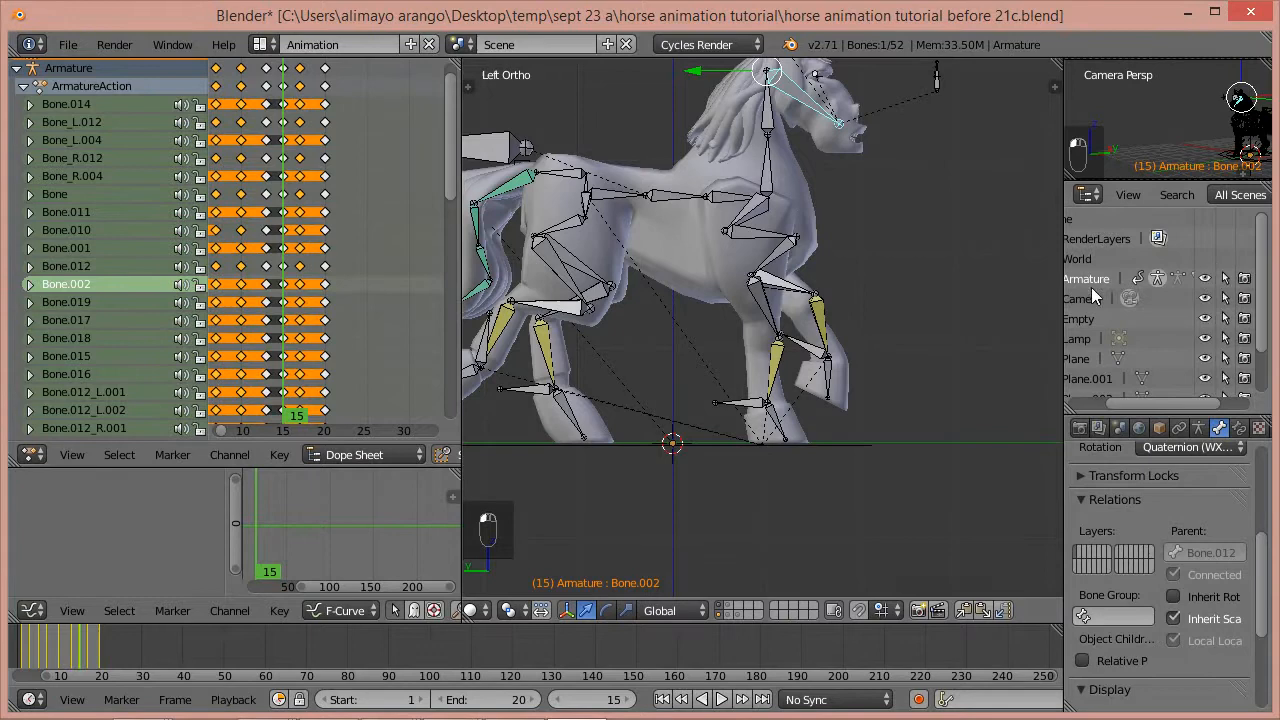
middle_click_drag(814, 278, 937, 325, "shift")
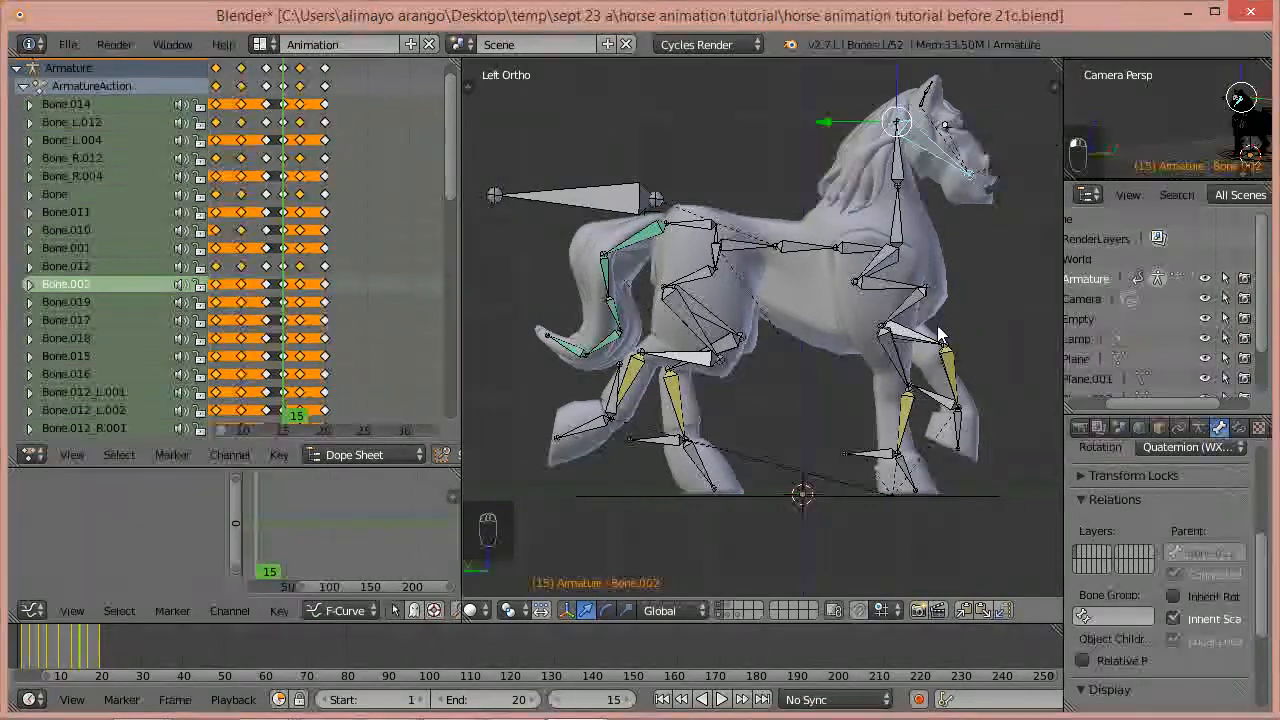
- At frame 1, rotate the tail control bone Bone.013 upward by about 10° around global X
left_click(662, 699)
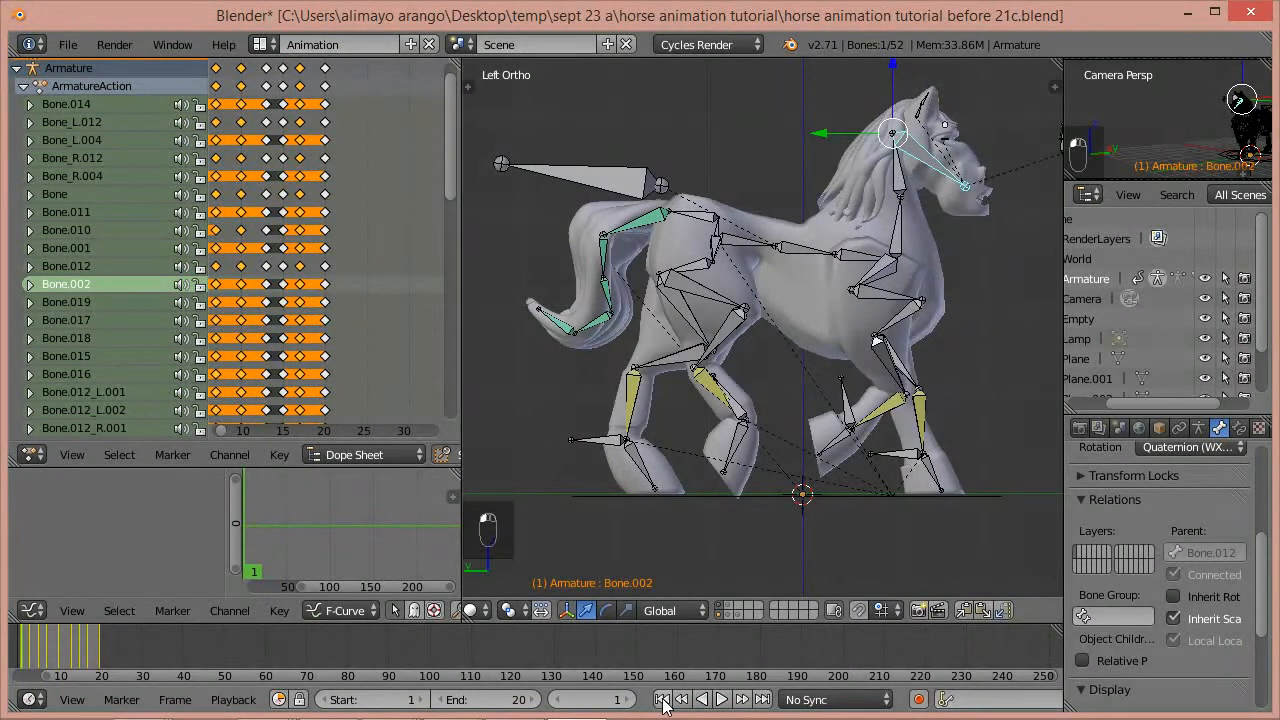
right_click(620, 185)
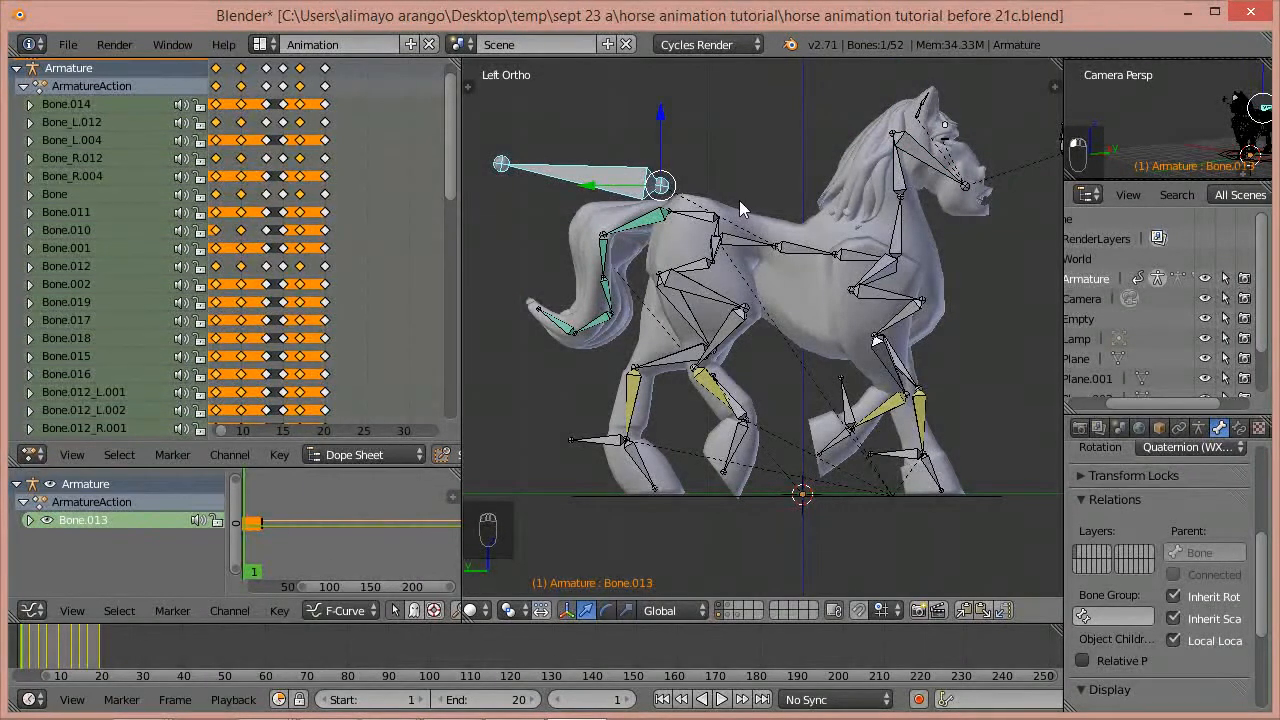
key("r")
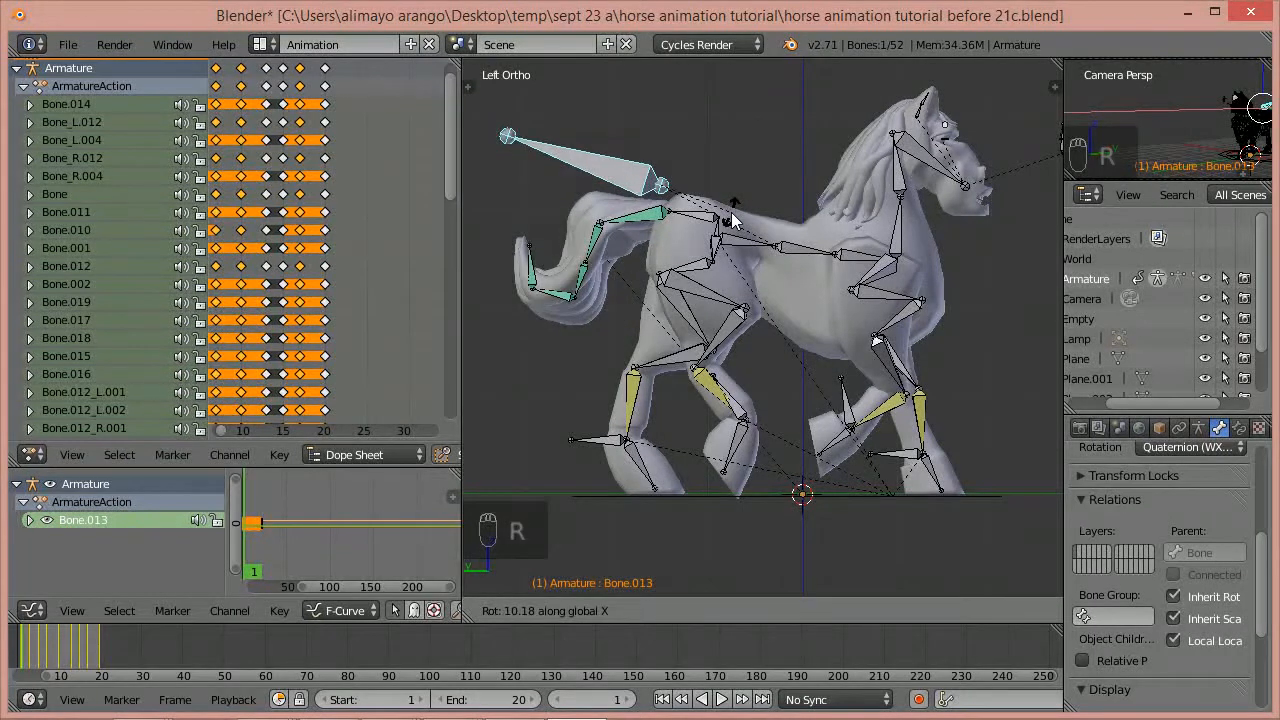
left_click(731, 212)
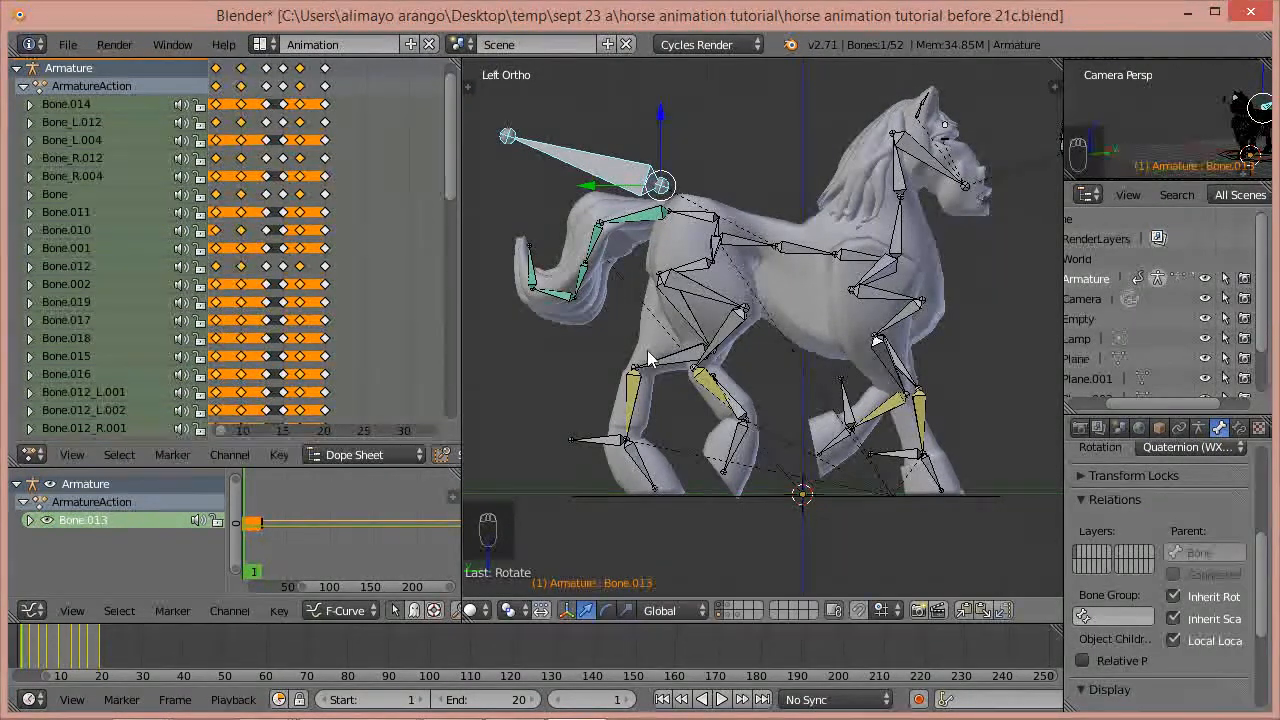
- Rotate the tail control bone sideways around global Z so the tail swings to one side, and return to left view
middle_click_drag(632, 366, 828, 428)
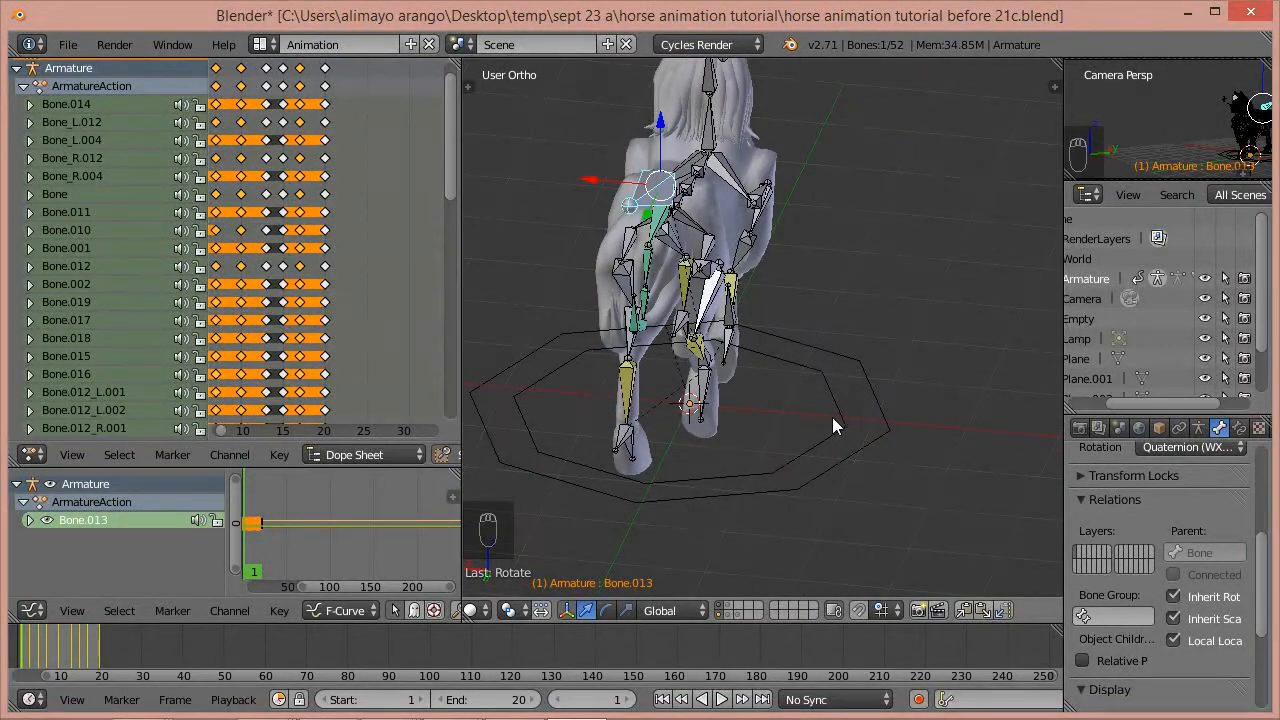
key("r")
key("z")
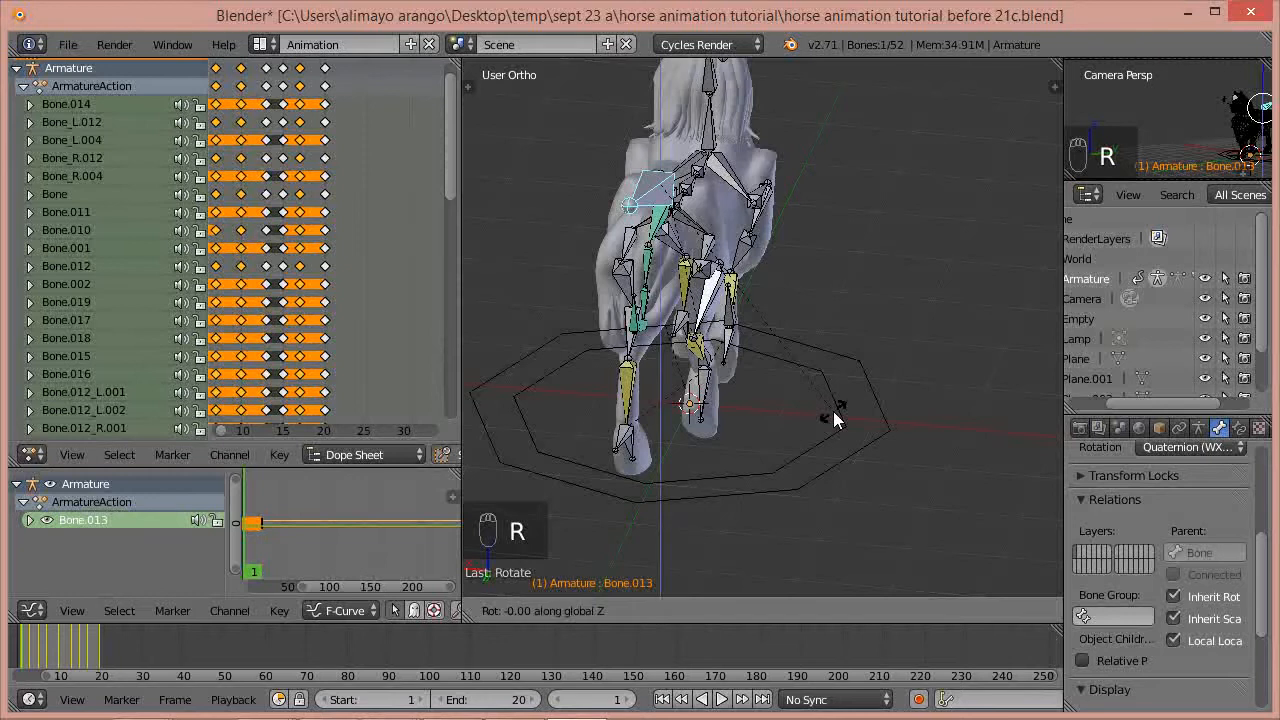
left_click(761, 403)
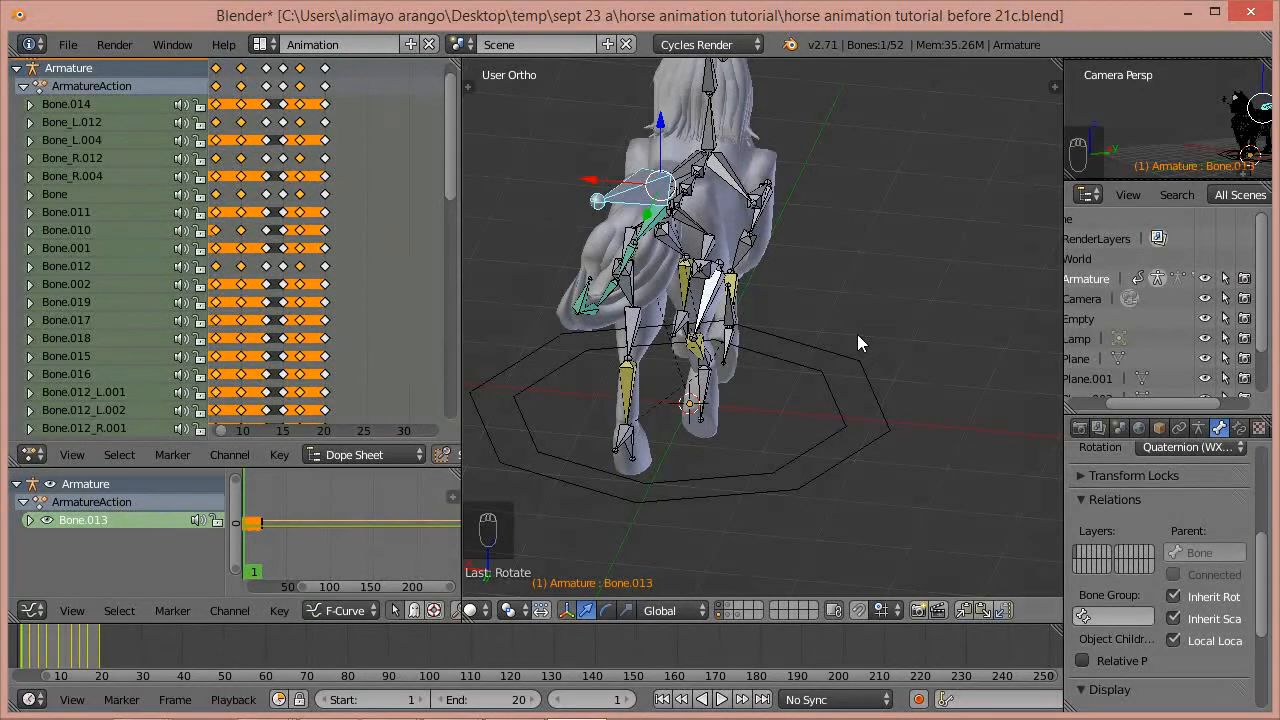
key("ctrl+KP_3")
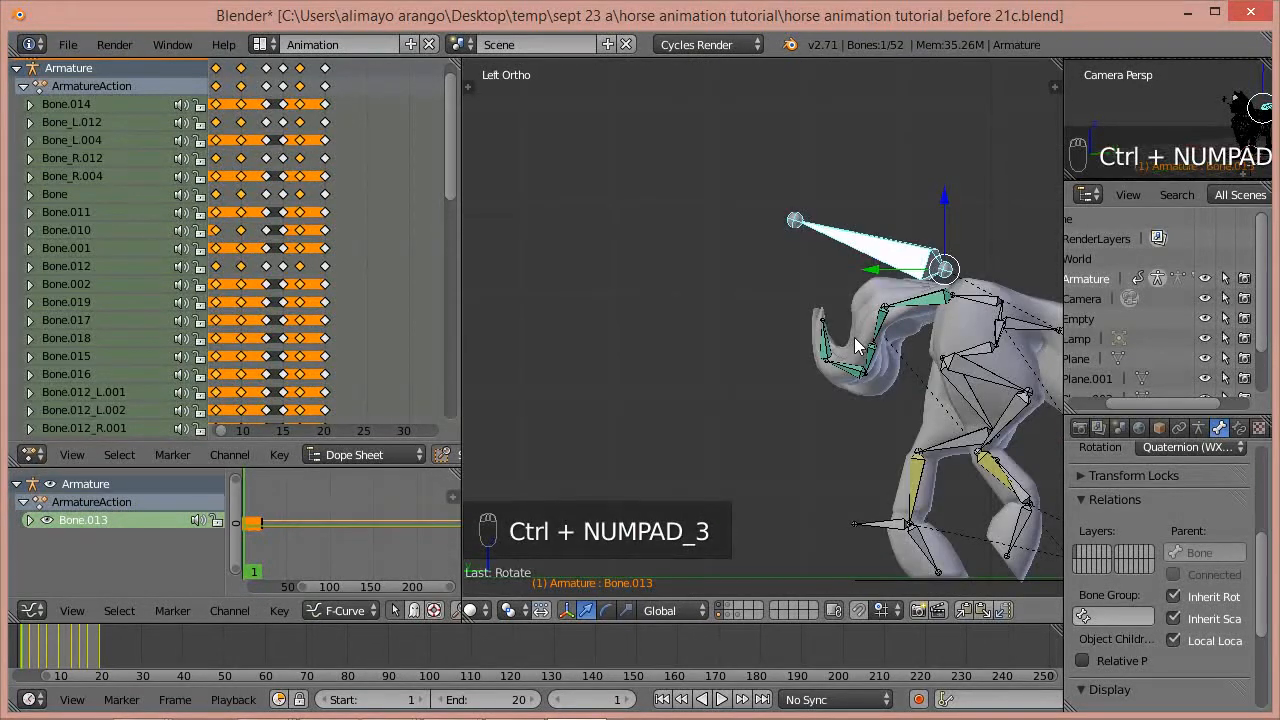
middle_click_drag(876, 290, 624, 272, "shift")
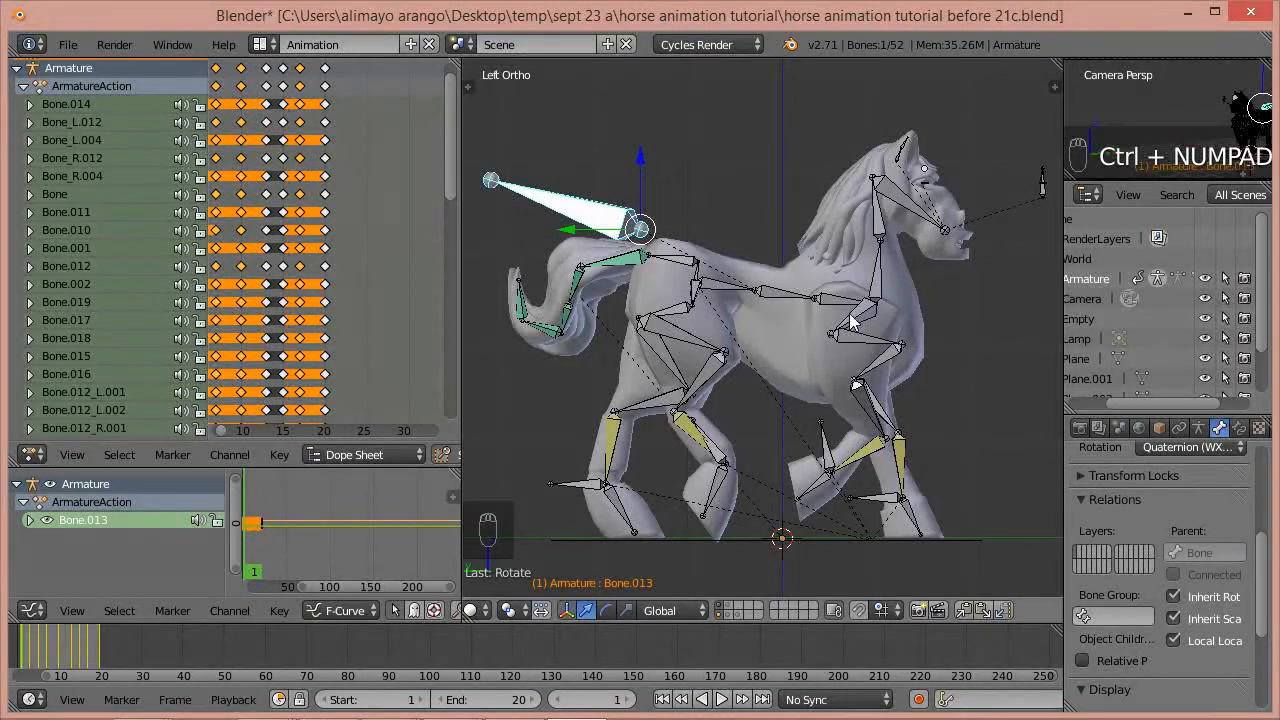
- Select all bones and insert a LocRot keyframe for the new tail pose at frame 1
key("a")
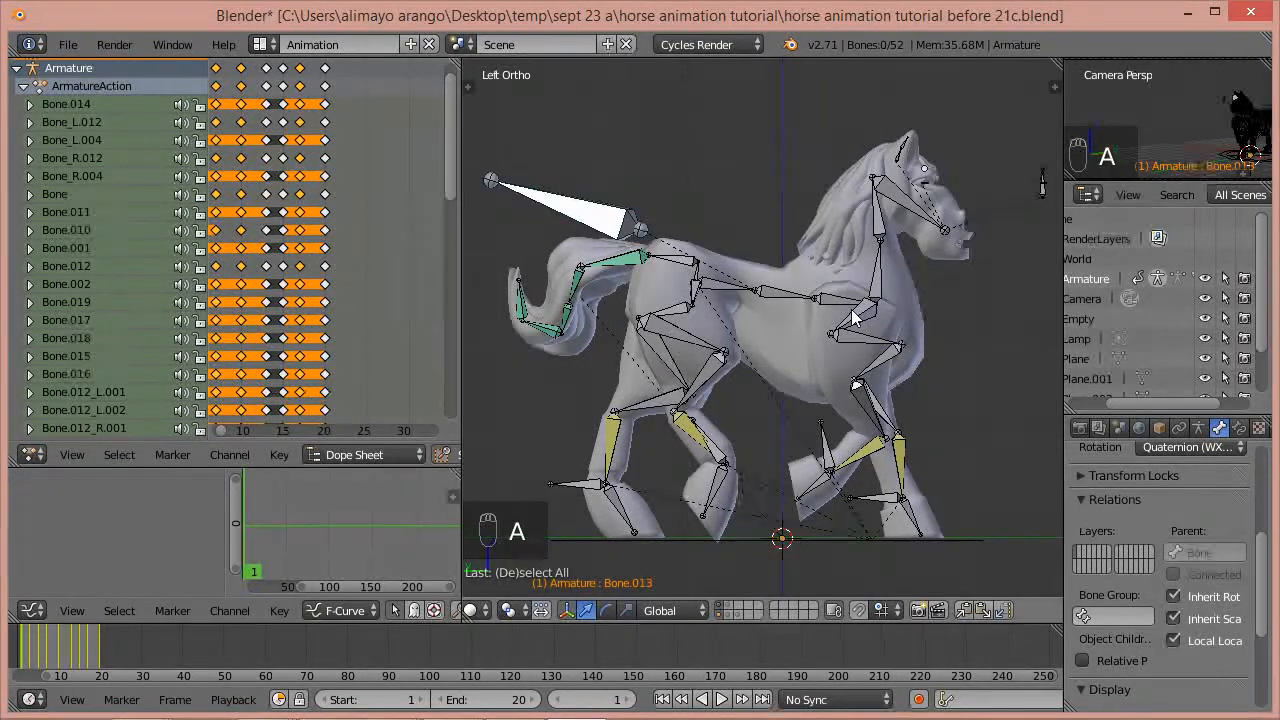
key("a")
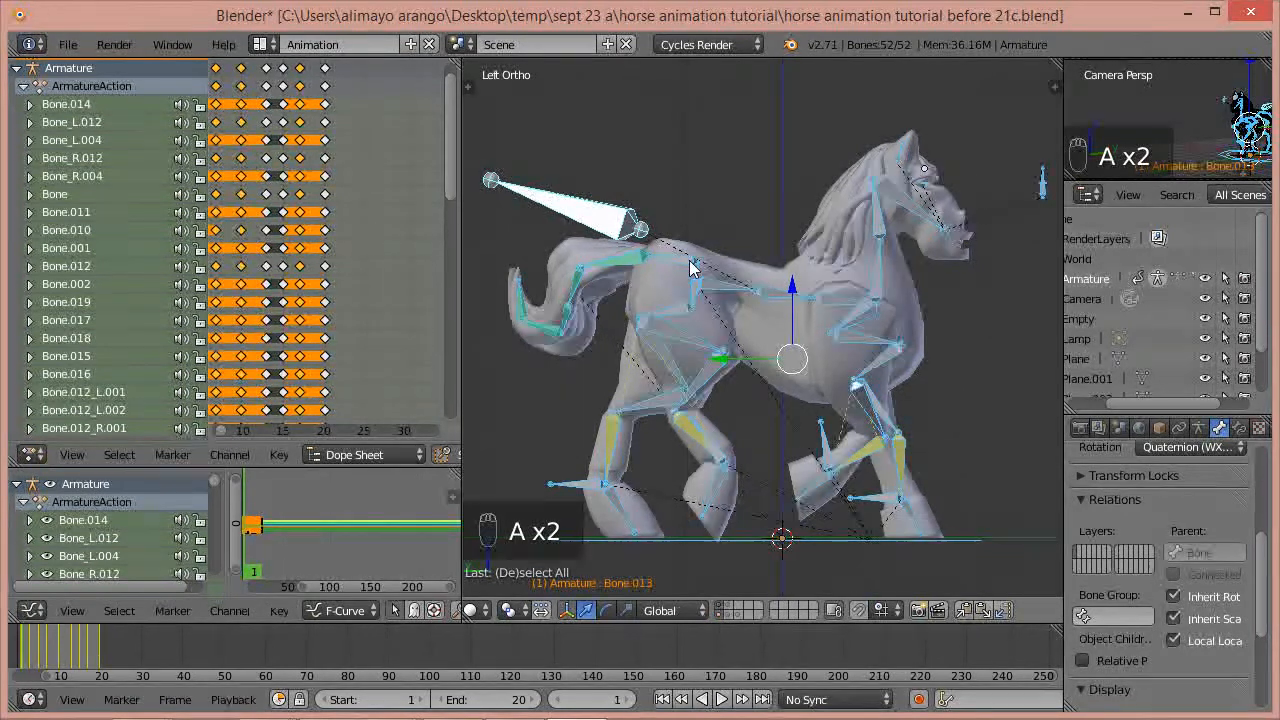
key("i")
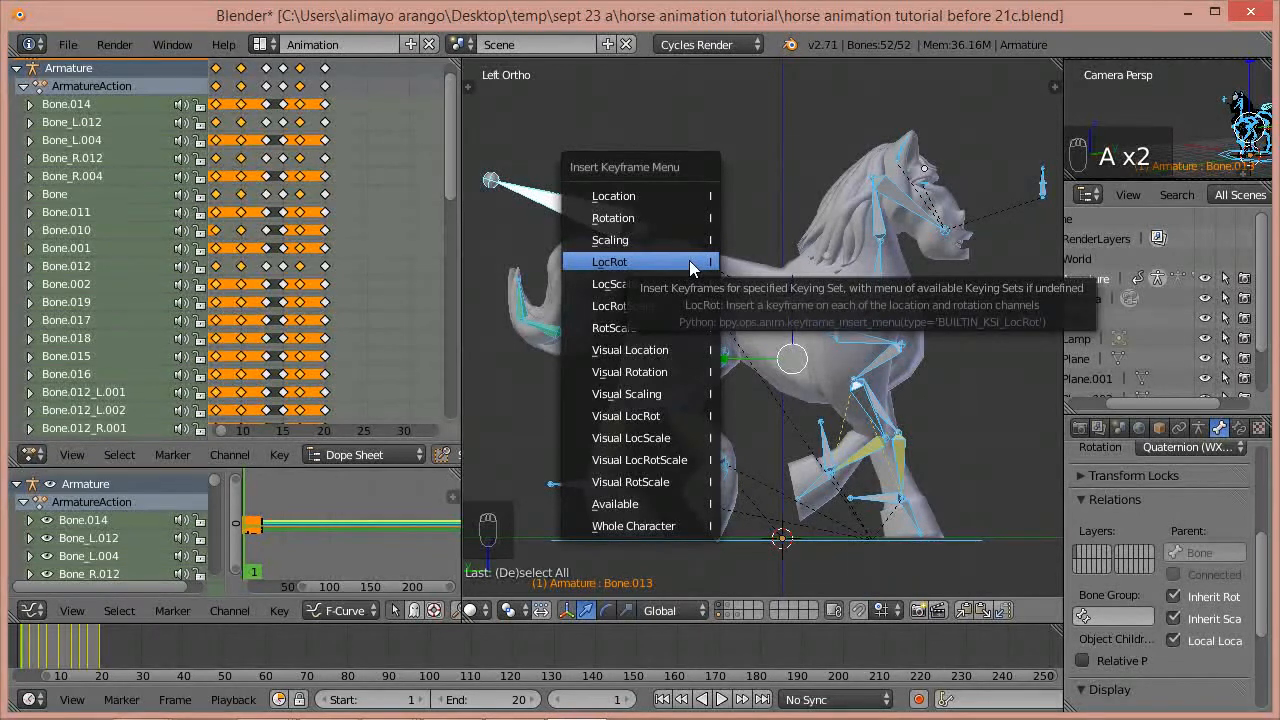
left_click(690, 264)
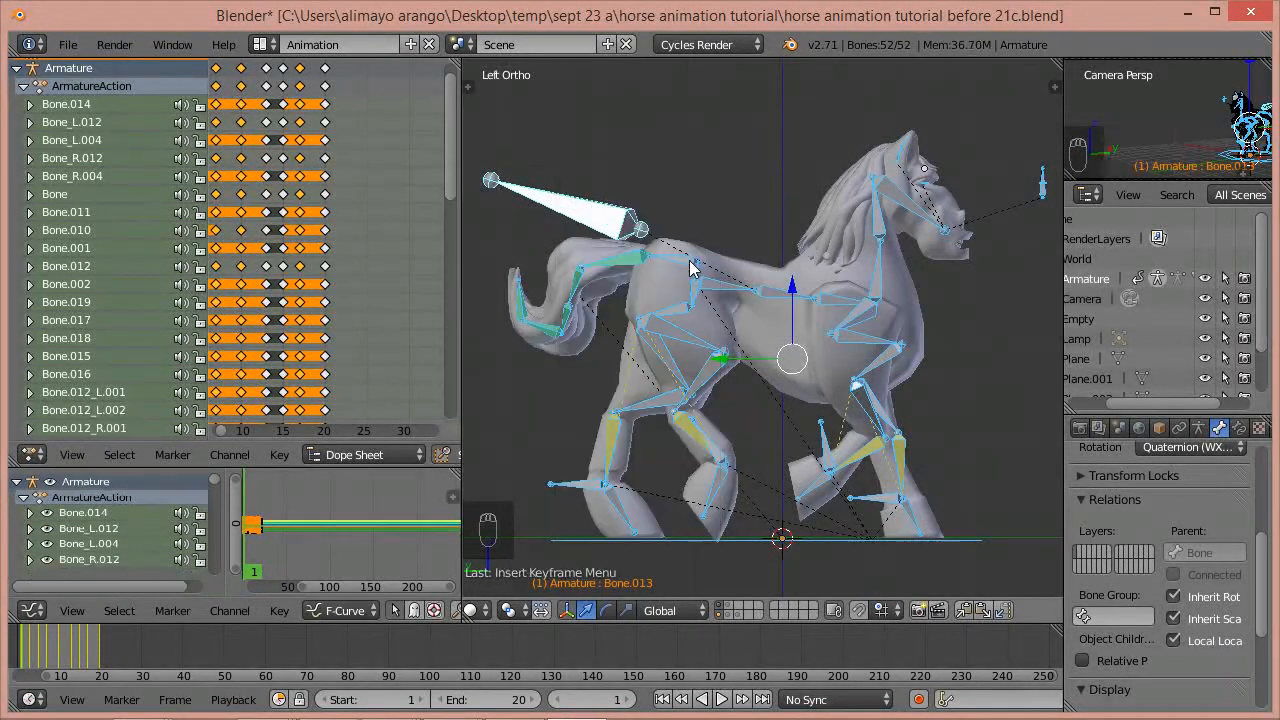
- Copy the frame 1 pose with the swung tail, paste it mirrored at frame 10 and insert a LocRot keyframe
left_click(960, 610)
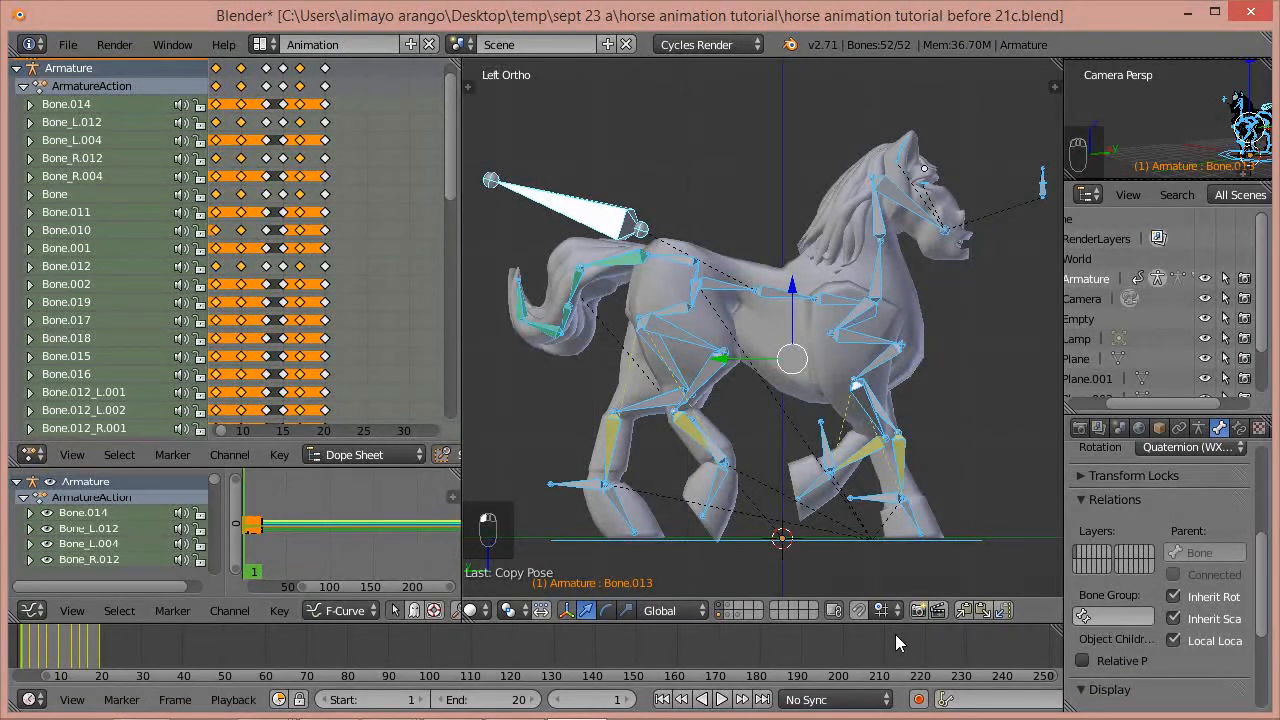
key("shift+Up")
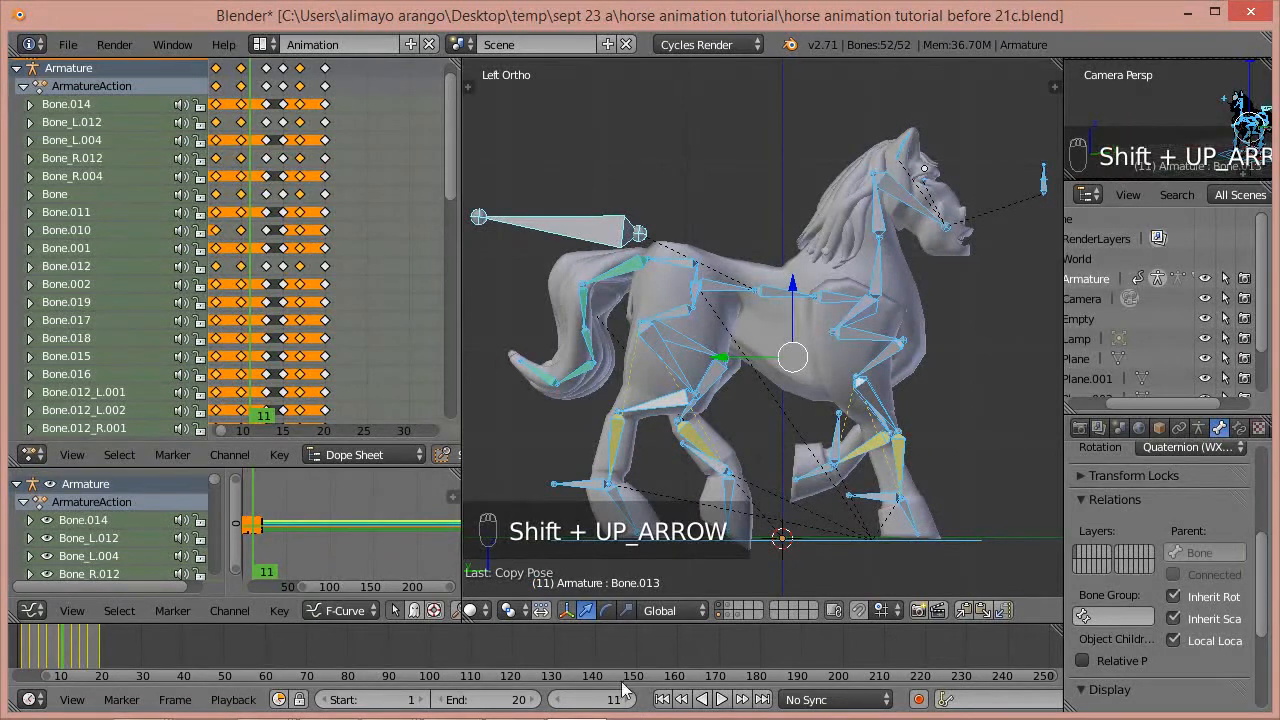
left_click(560, 700)
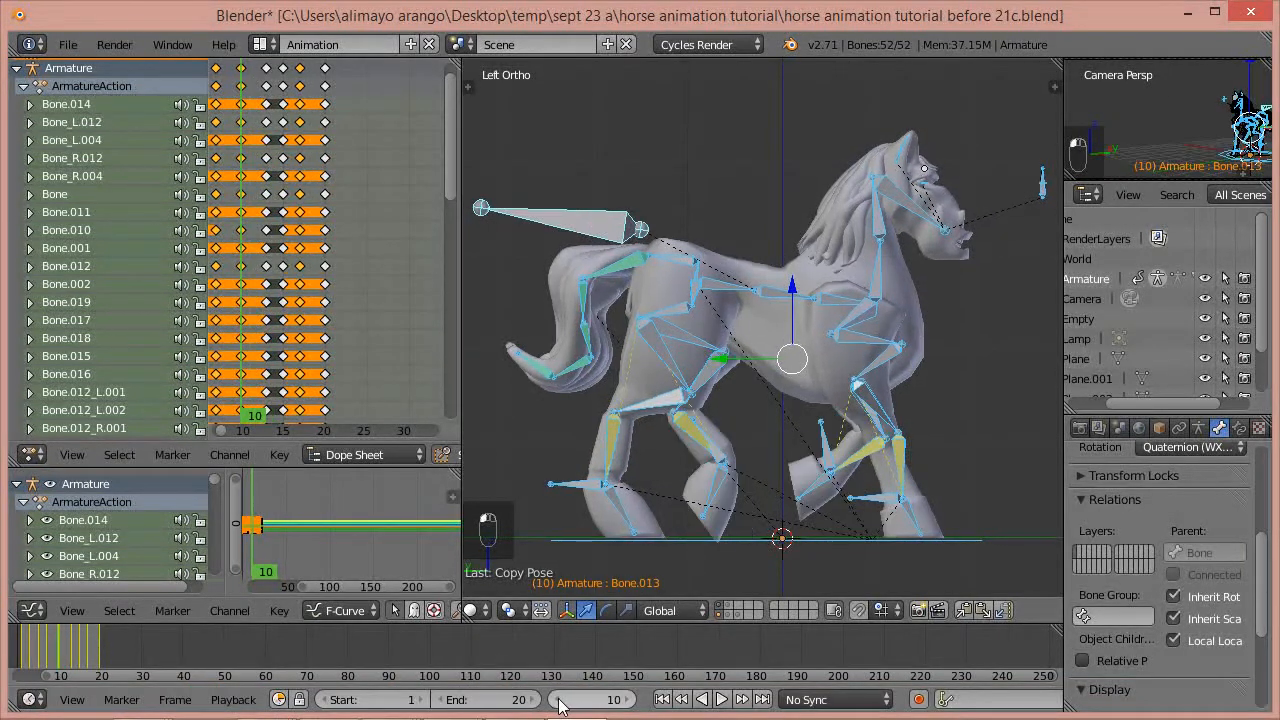
left_click(1006, 612)
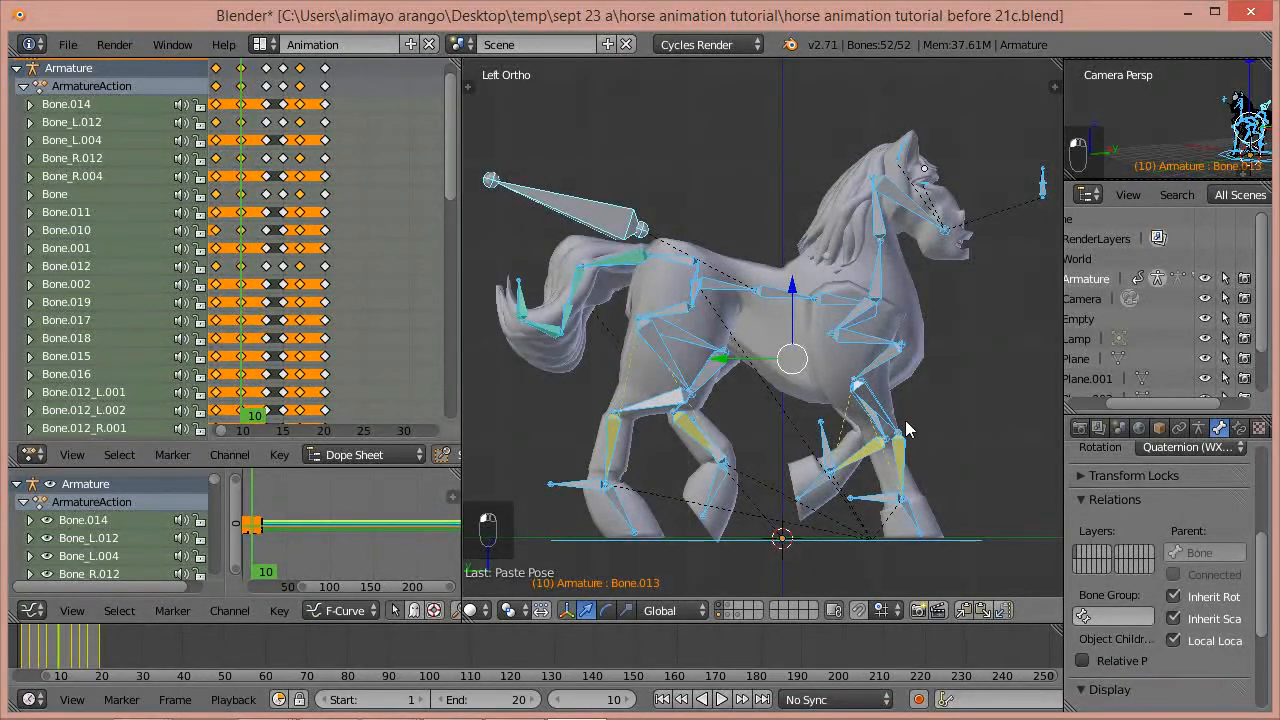
key("i")
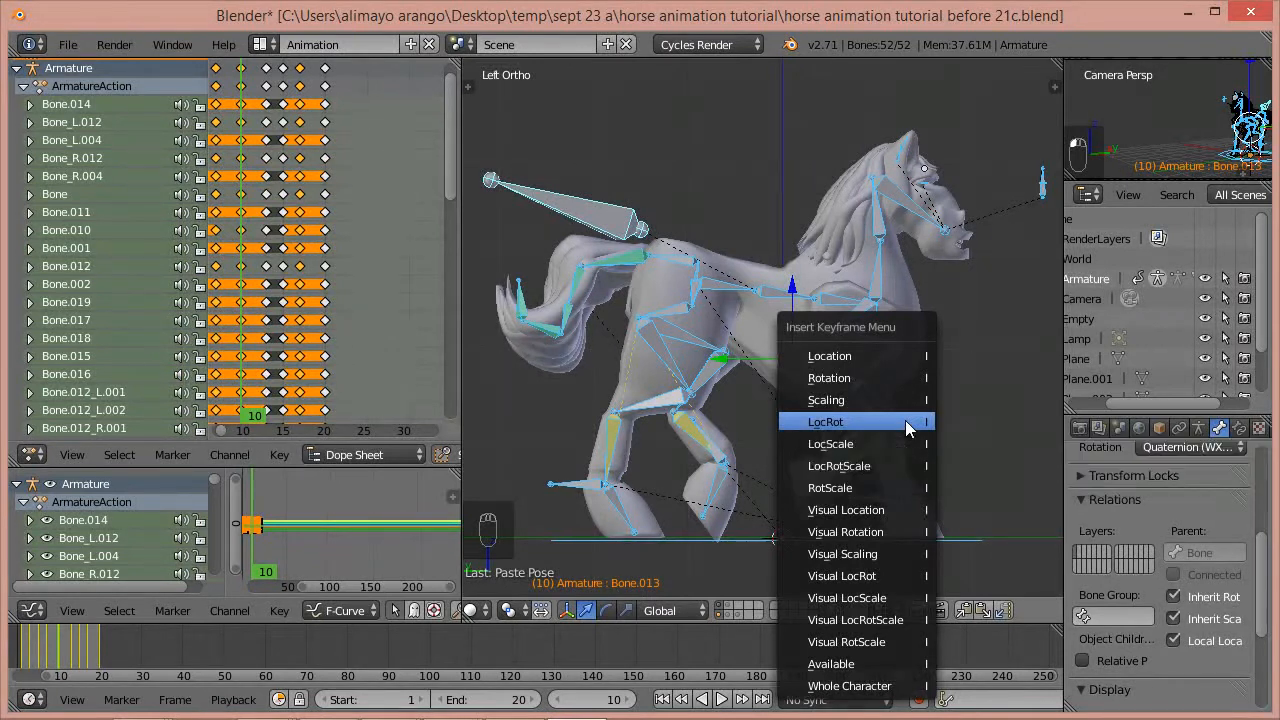
left_click(905, 421)
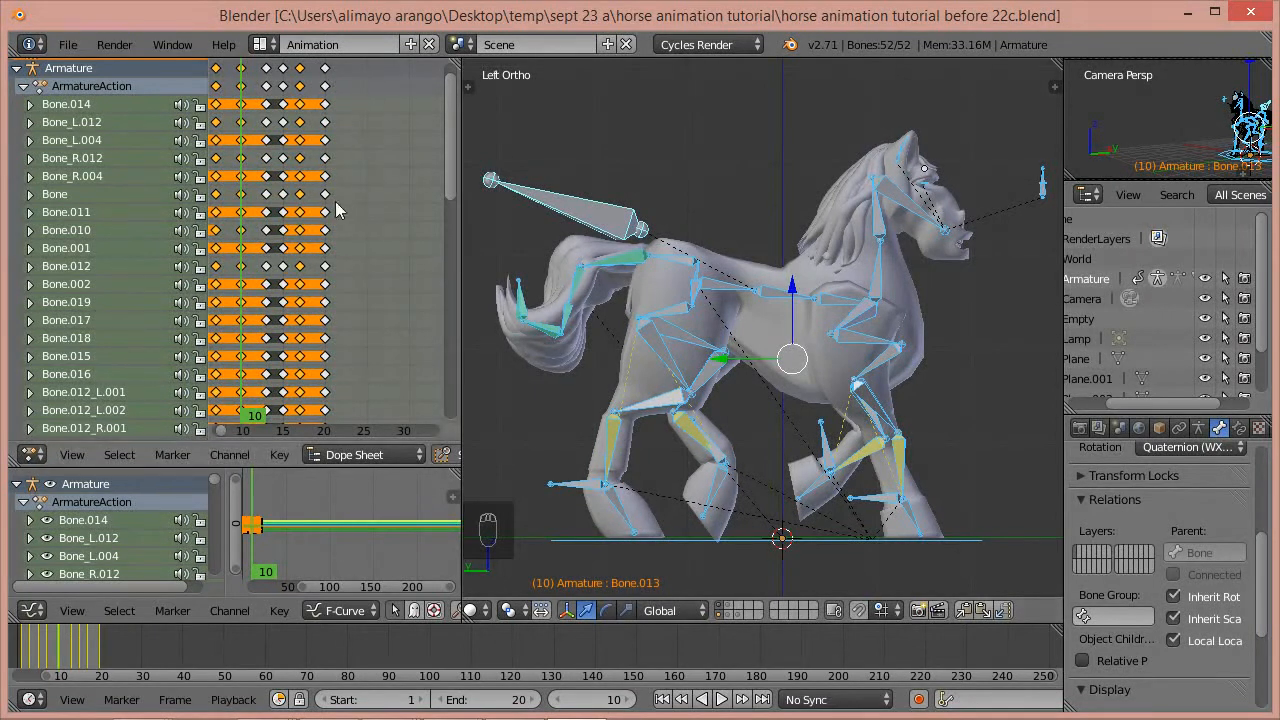
- Delete the last column of keyframes, at frame 20, for all bones and move the current frame to 20
left_click(325, 70)
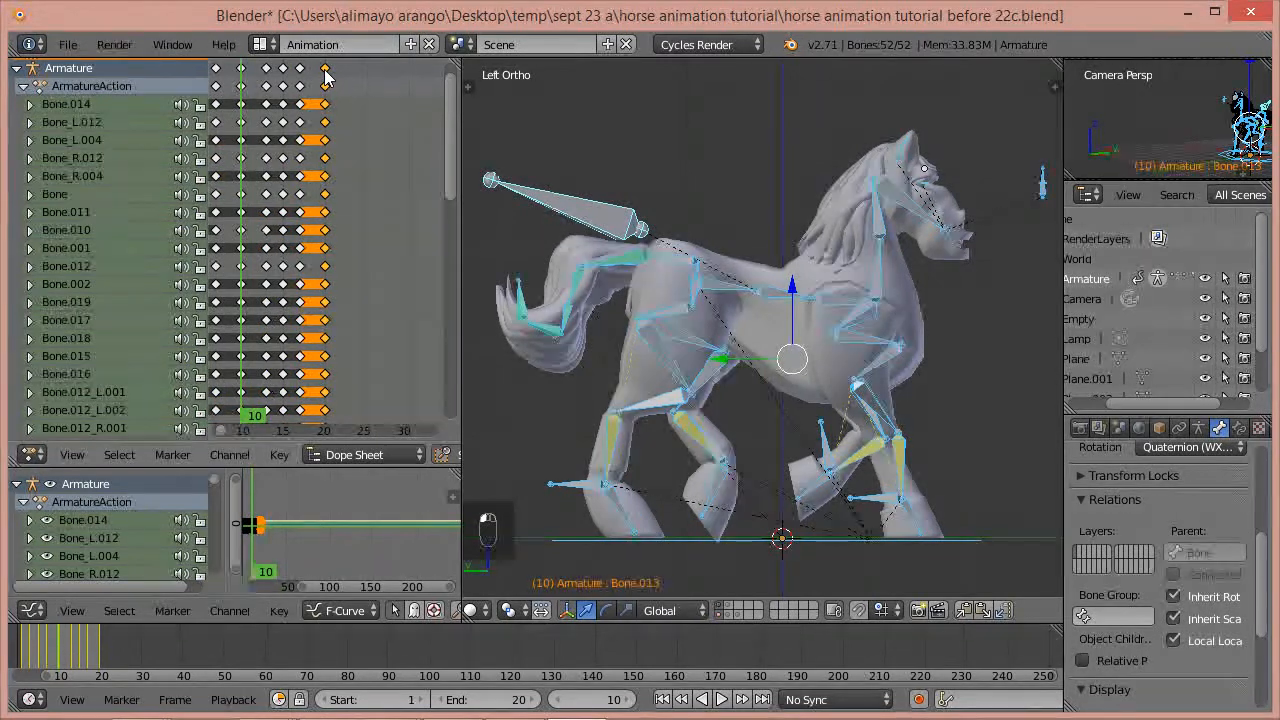
key("x")
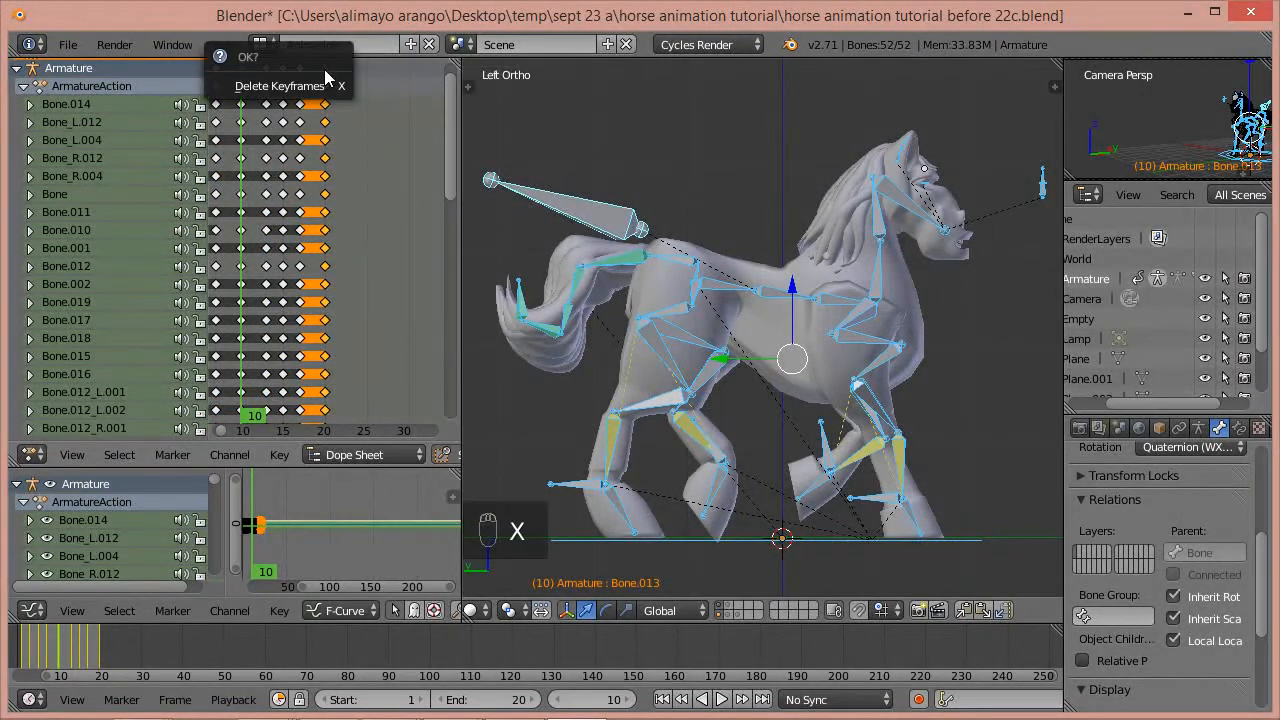
left_click(322, 88)
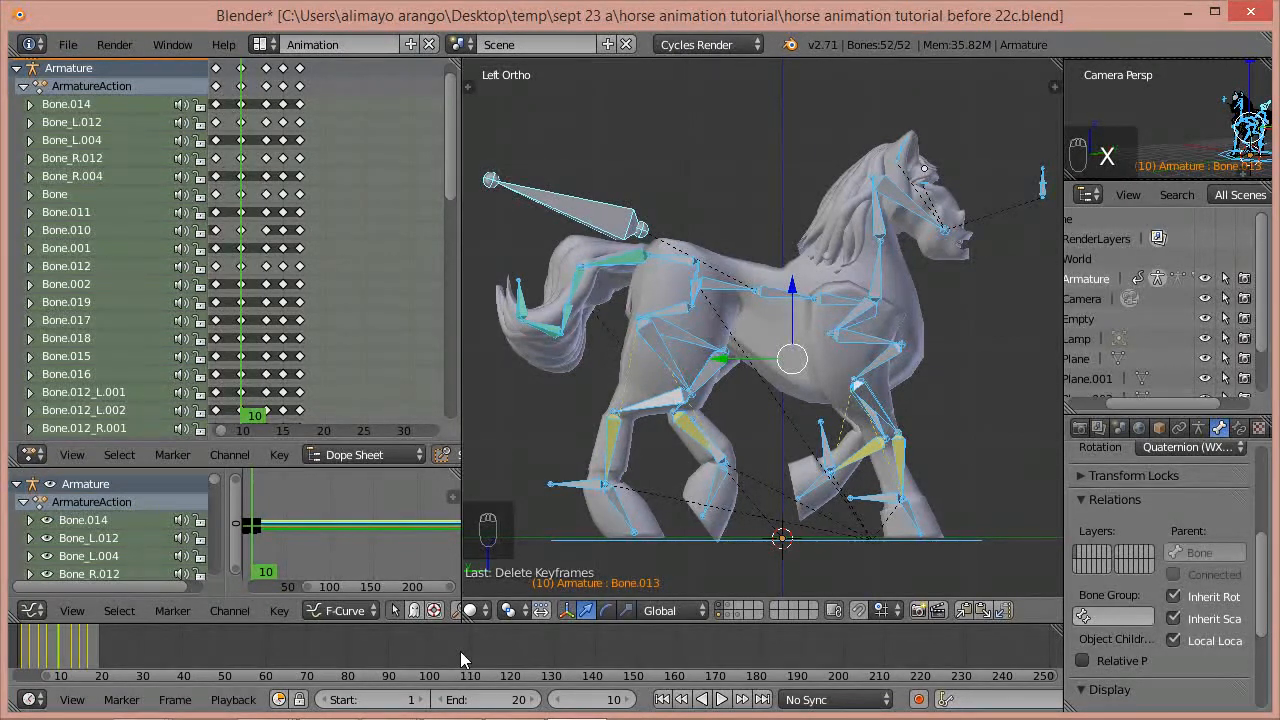
key("shift+Up")
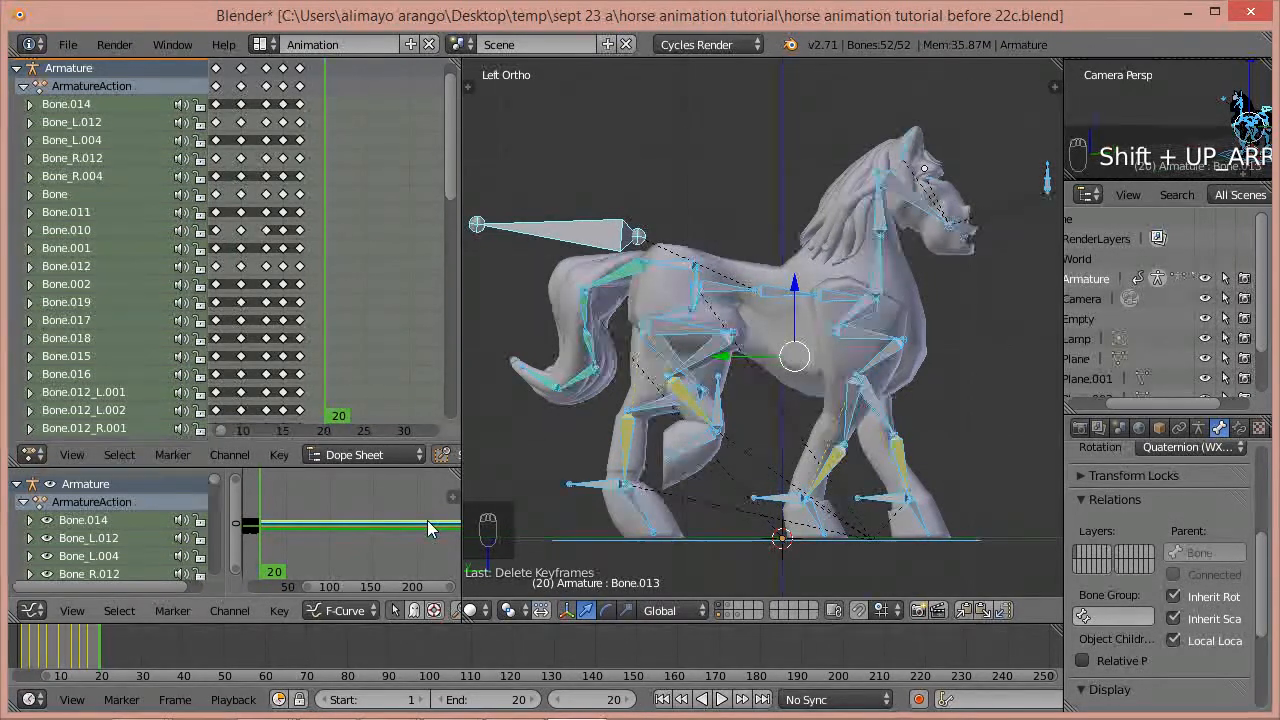
- Duplicate the first column of keyframes, at frame 1, for all bones and place the copy at frame 20
left_click(214, 69)
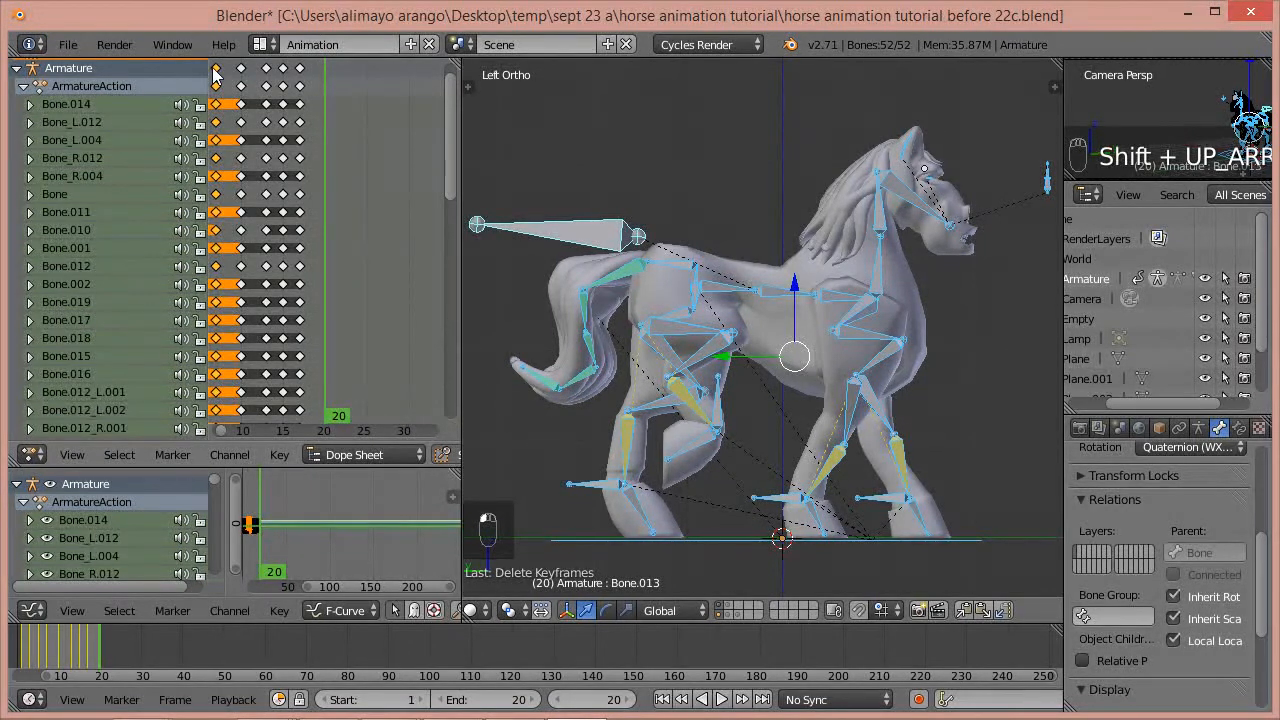
scroll(258, 118, "down", 3)
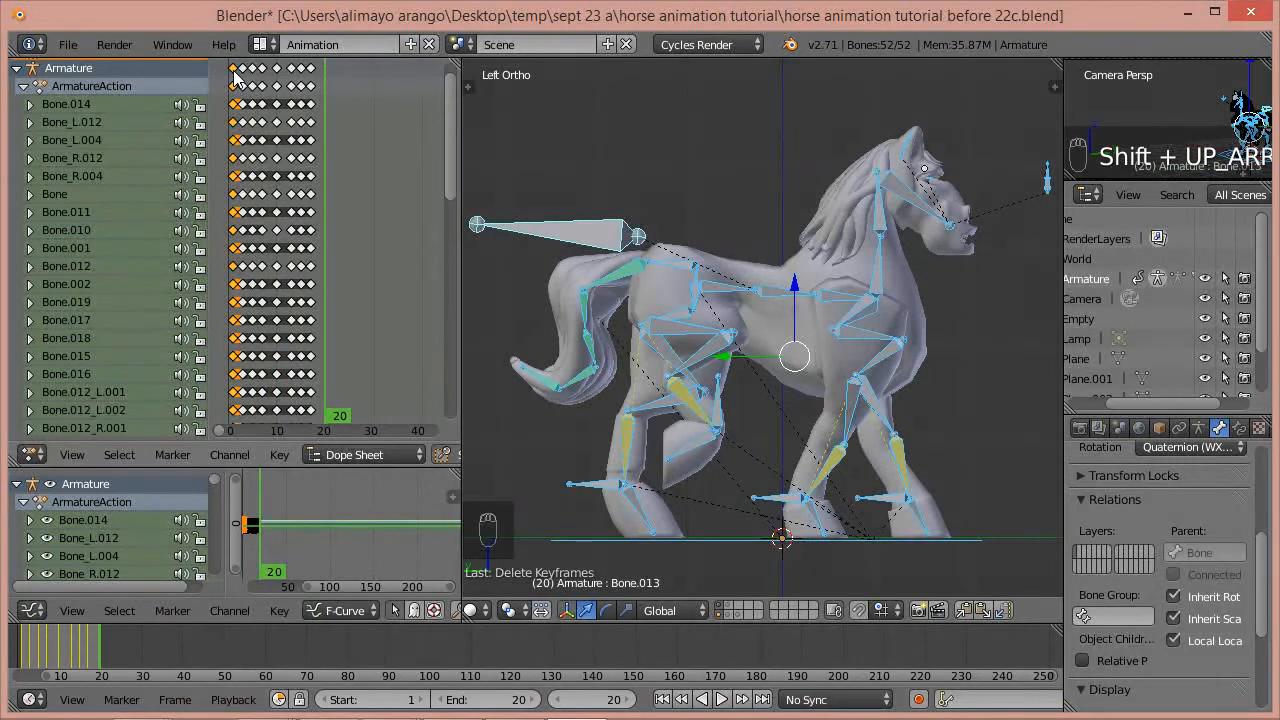
key("shift+d")
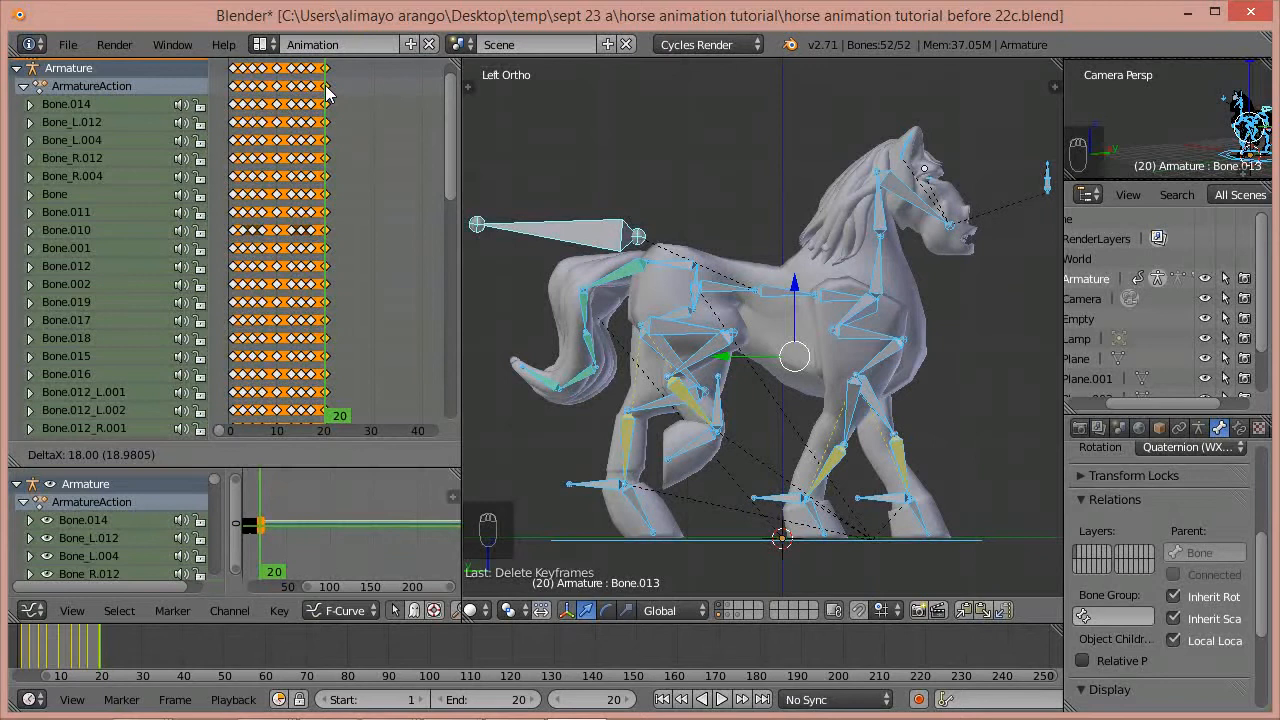
left_click(326, 93)
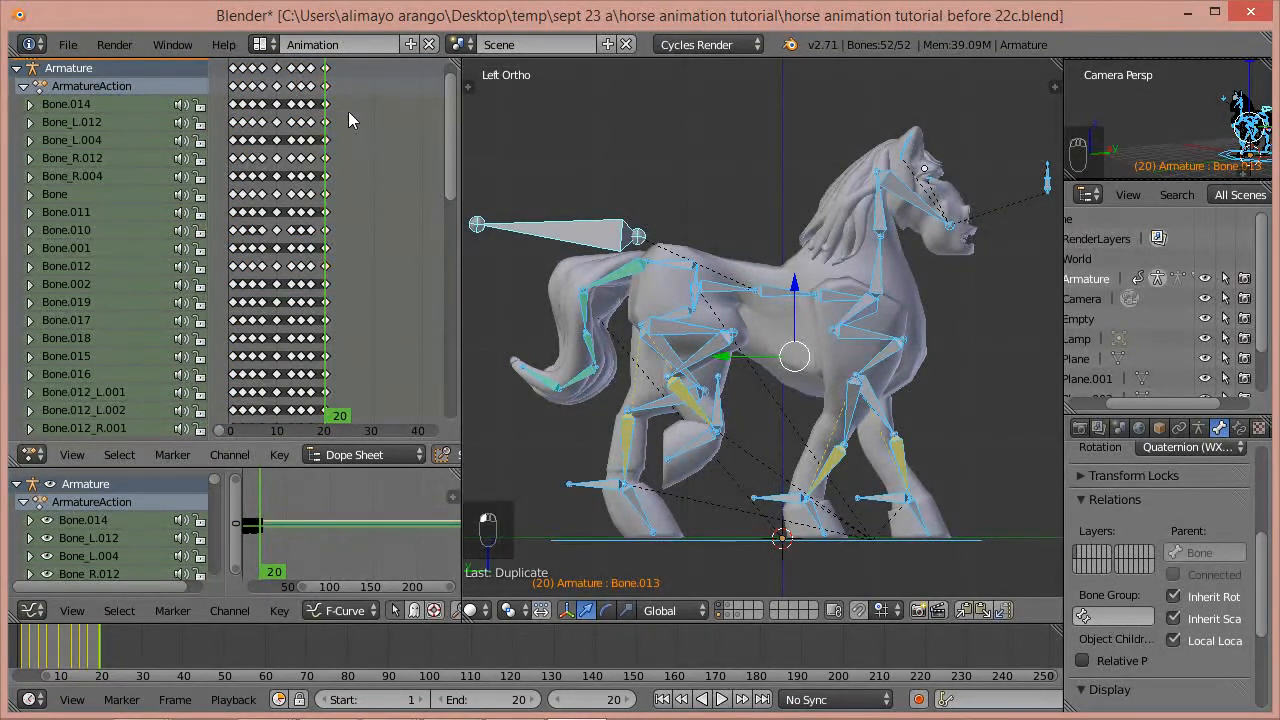
left_click(587, 611)
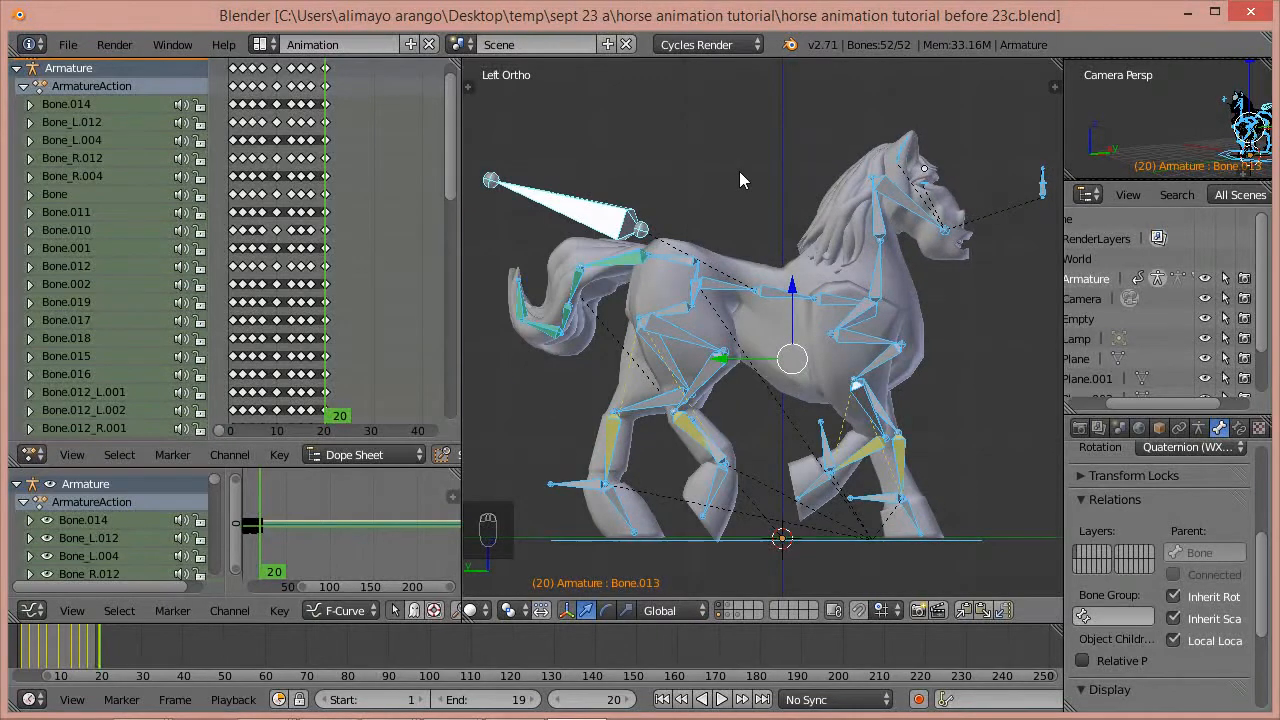
- Play the animation with the armature hidden and examine the horse's walk from a front three-quarter view
left_click(722, 699)
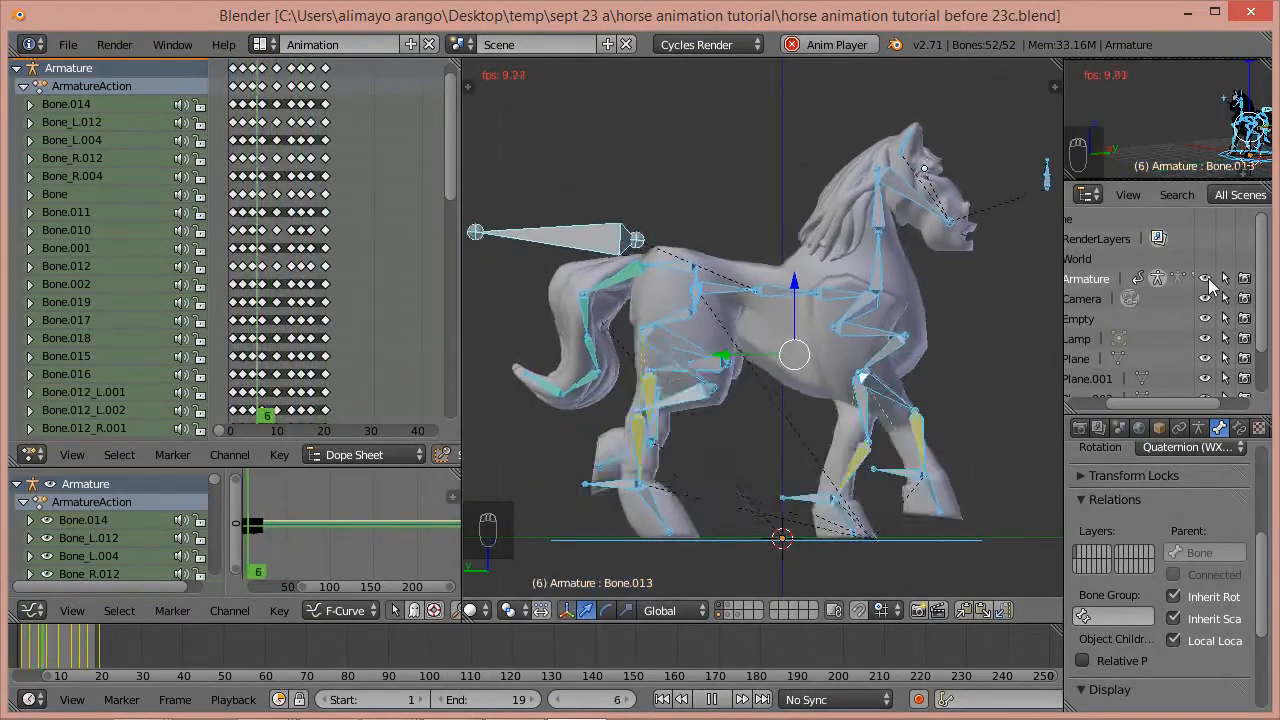
left_click(1206, 279)
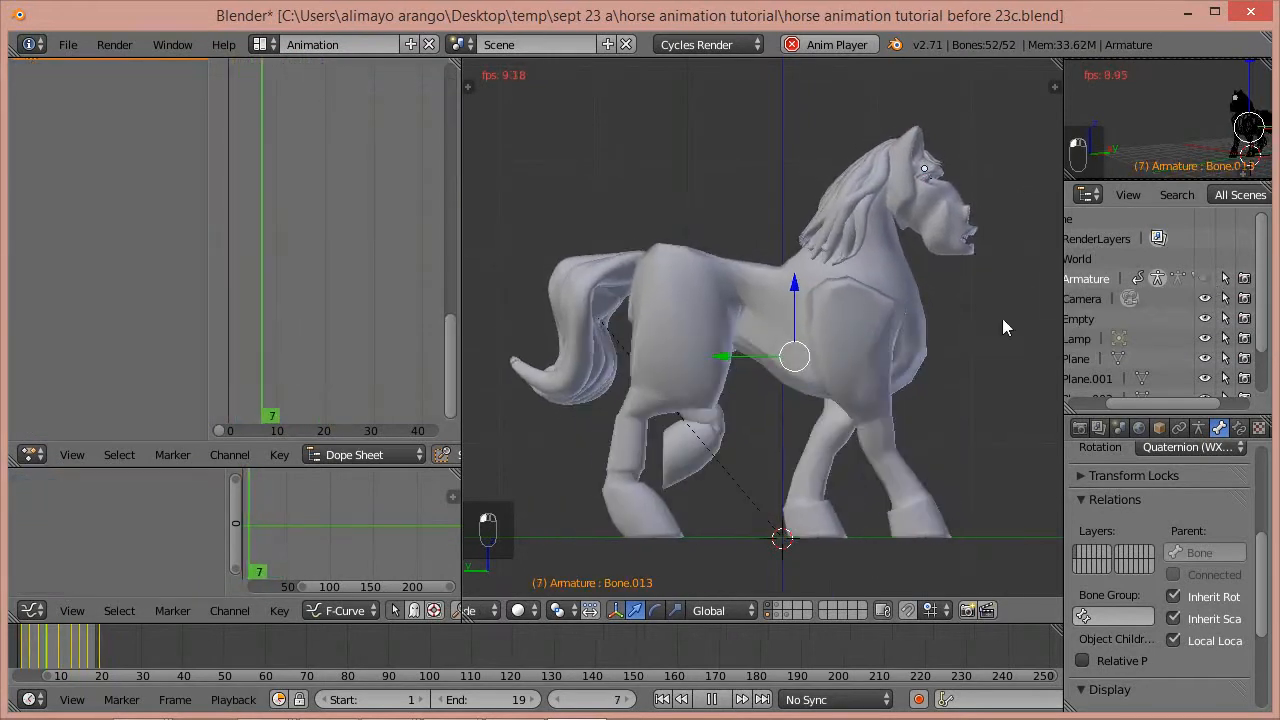
middle_click_drag(949, 360, 684, 350)
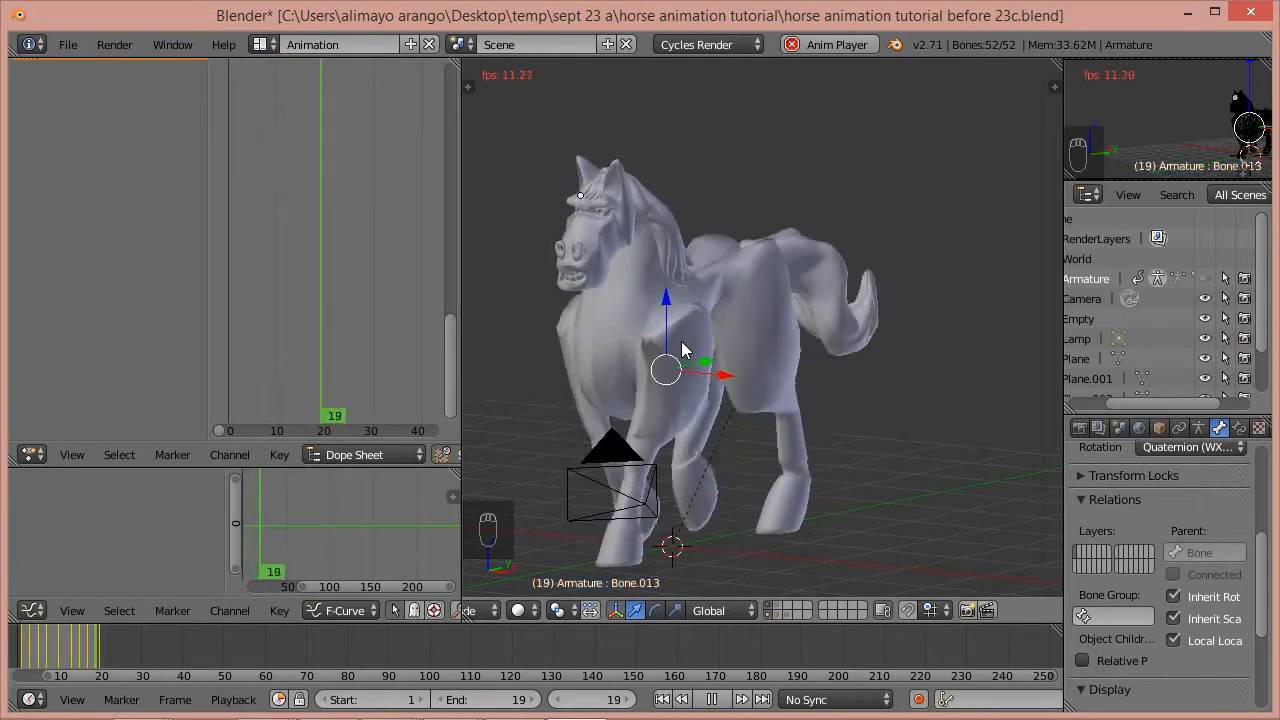